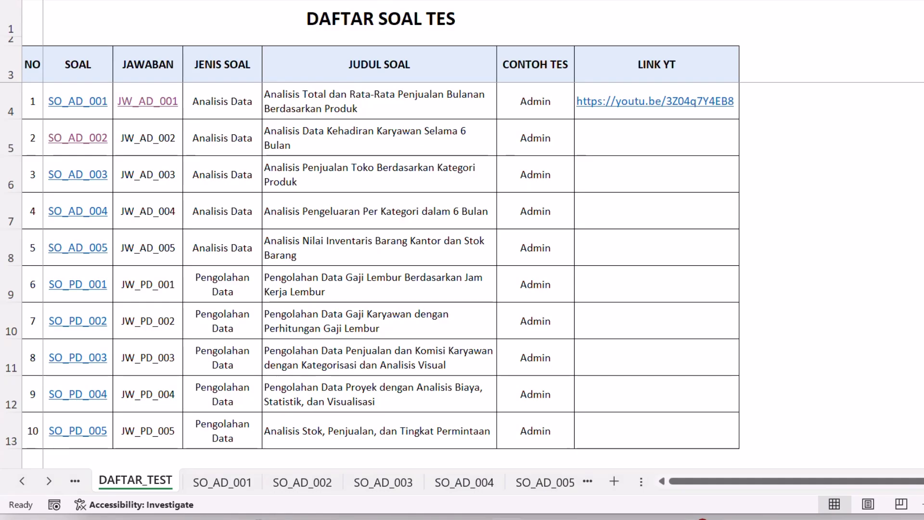
# Review the second question in the DAFTAR_TEST list, including its answer code, type and title.
pyautogui.click(342, 140)
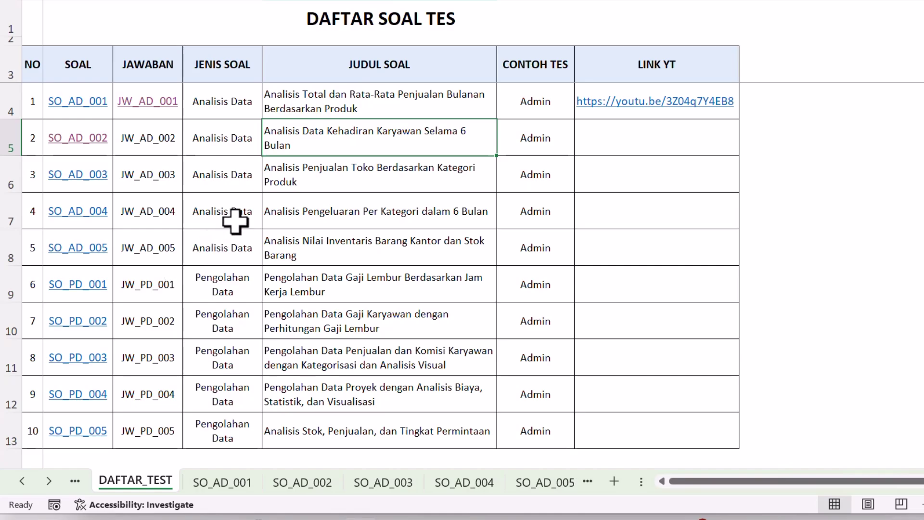
pyautogui.click(327, 198)
pyautogui.click(213, 141)
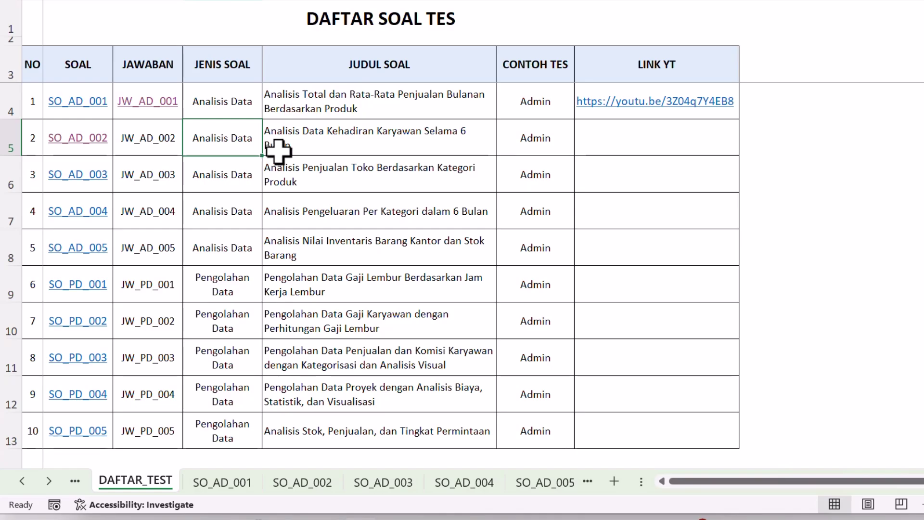
pyautogui.click(278, 151)
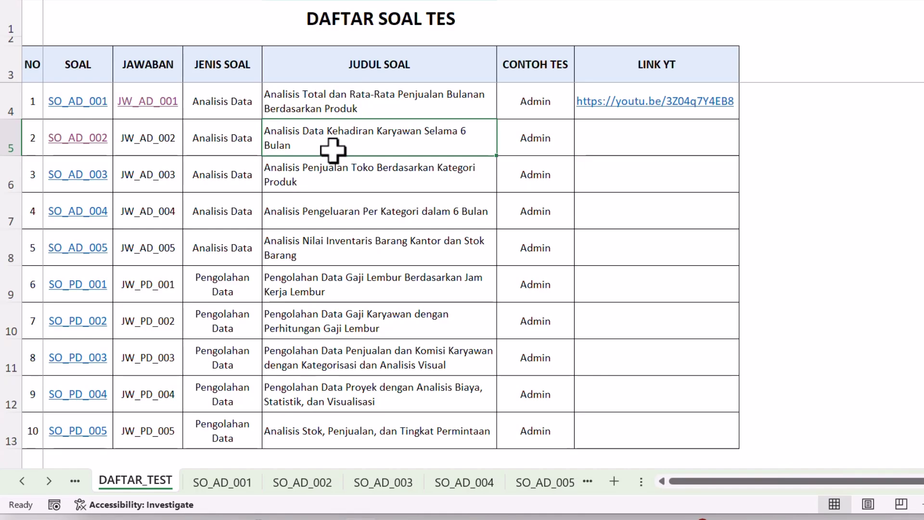
pyautogui.click(321, 163)
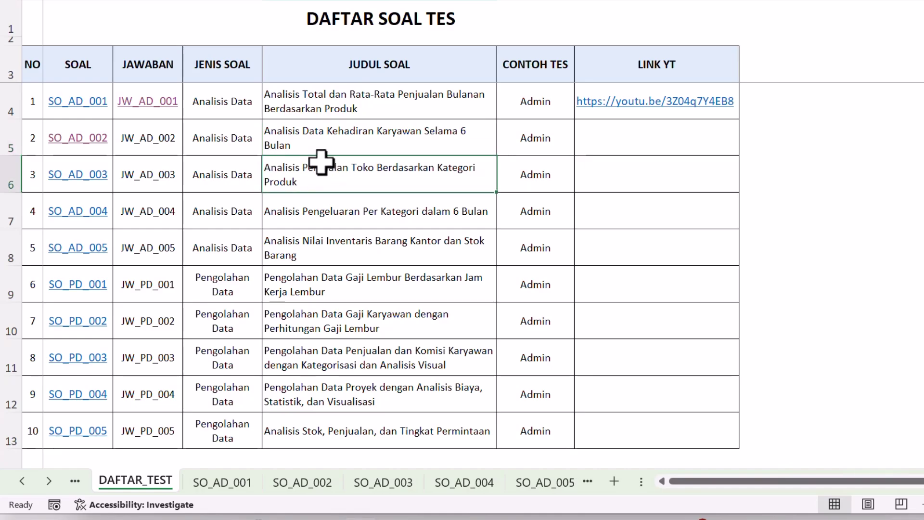
pyautogui.click(149, 132)
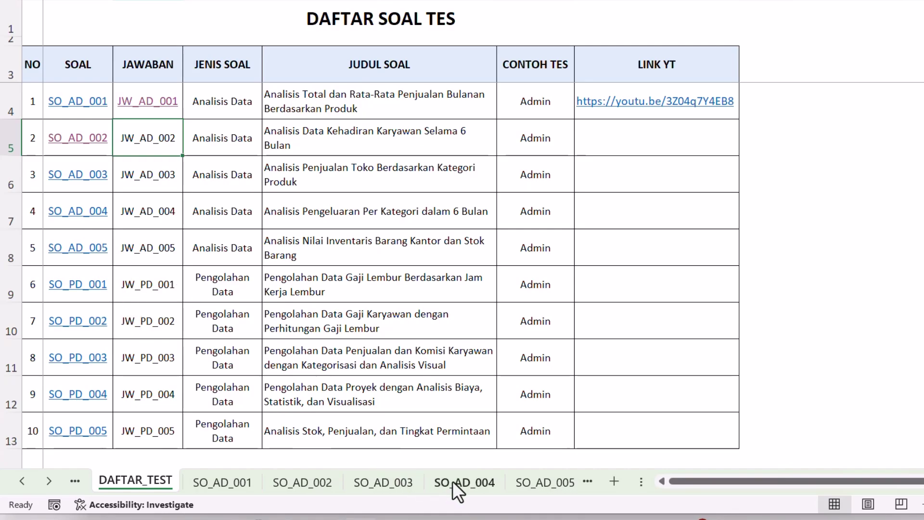
# Open the SO_AD_002 question sheet from the list and place a copy of it at the end of the workbook.
pyautogui.click(89, 139)
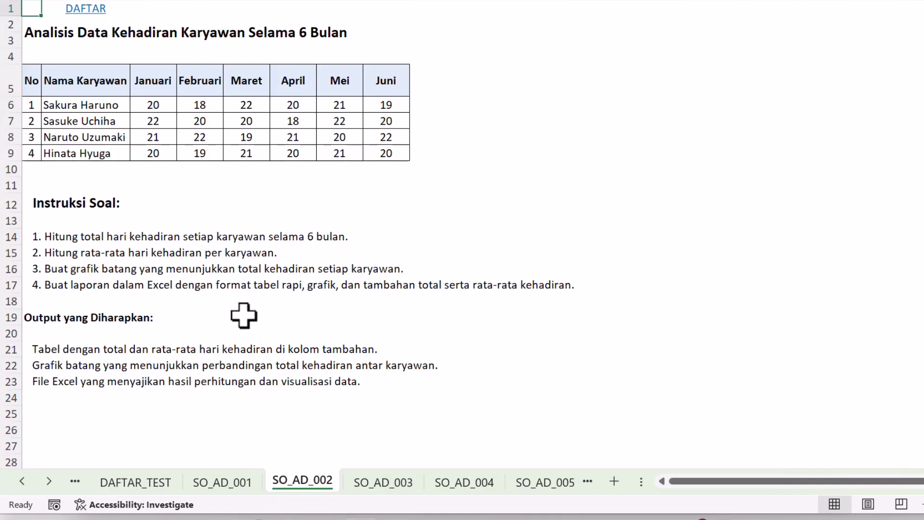
pyautogui.rightClick(319, 483)
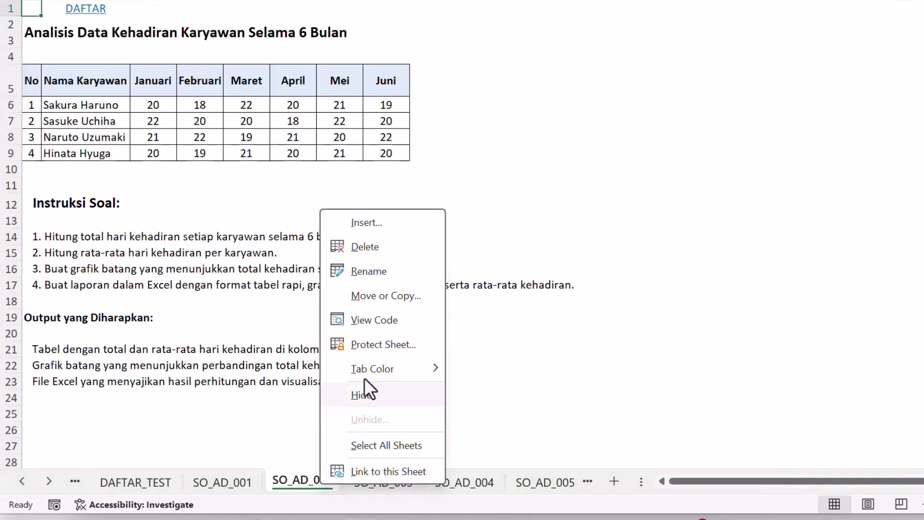
pyautogui.click(392, 303)
pyautogui.click(320, 381)
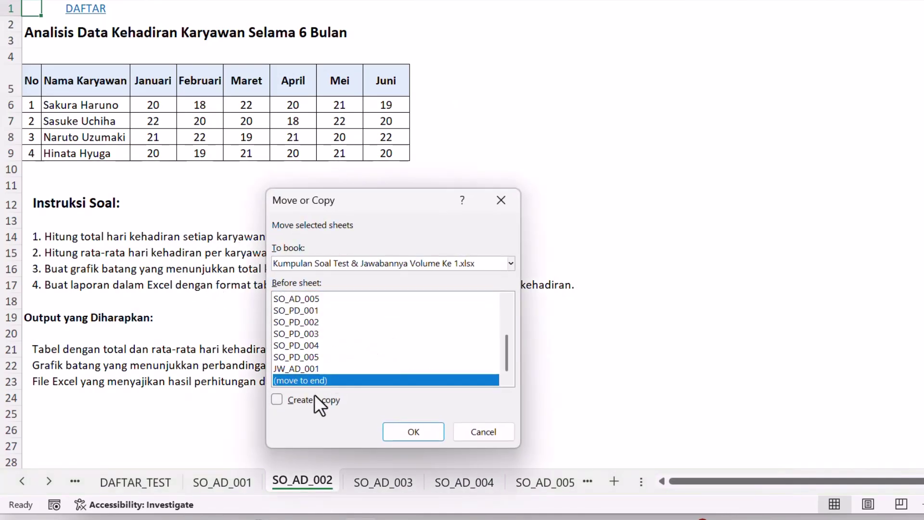
pyautogui.click(314, 399)
pyautogui.click(413, 432)
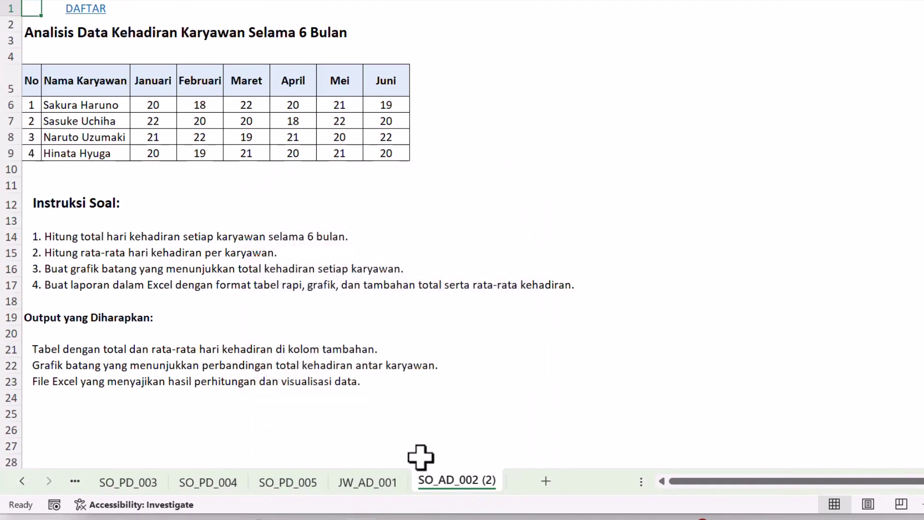
# Rename the copied sheet as JW_AD_002, reusing the name of the JW_AD_001 sheet.
pyautogui.rightClick(385, 483)
pyautogui.click(431, 262)
pyautogui.hotkey('ctrl', 'c')
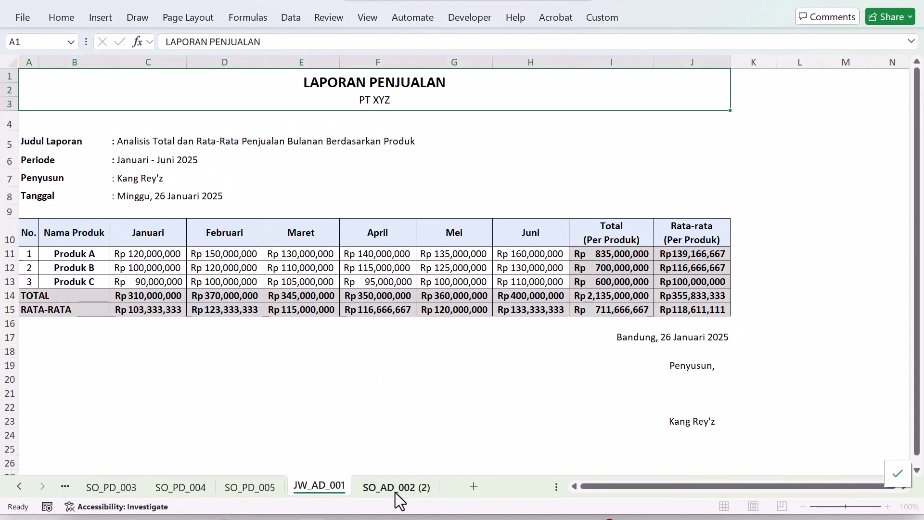
pyautogui.rightClick(397, 487)
pyautogui.click(434, 303)
pyautogui.hotkey('ctrl', 'v')
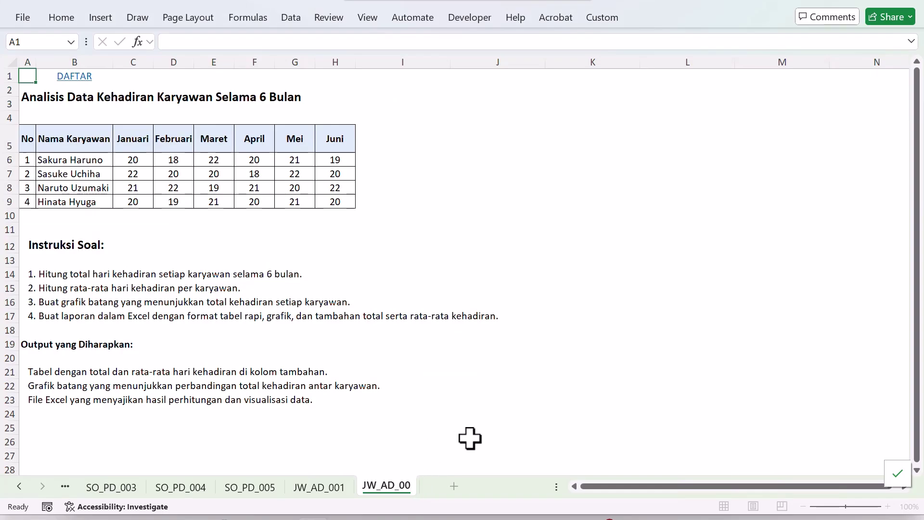
pyautogui.write('2')
pyautogui.click(423, 402)
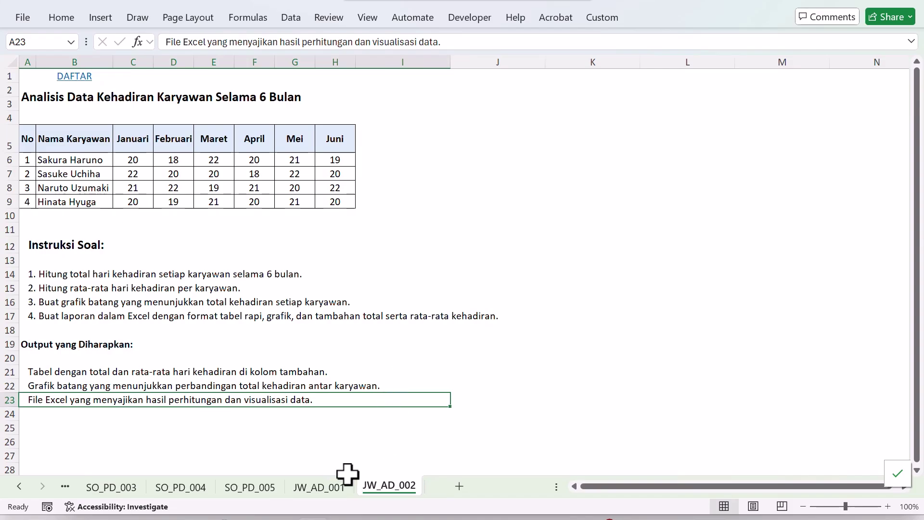
# Examine the attendance table, the four question instructions and the expected output on the JW_AD_002 sheet.
pyautogui.click(330, 290)
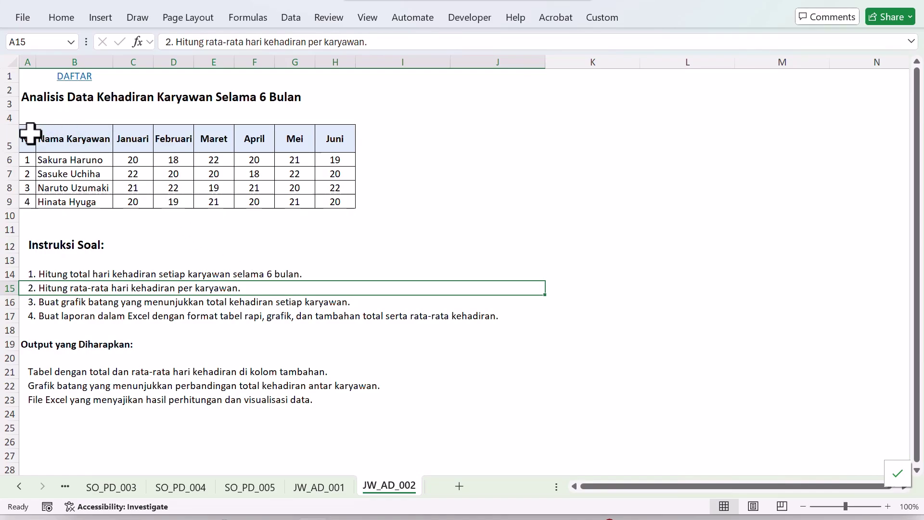
pyautogui.moveTo(30, 133); pyautogui.dragTo(328, 201)
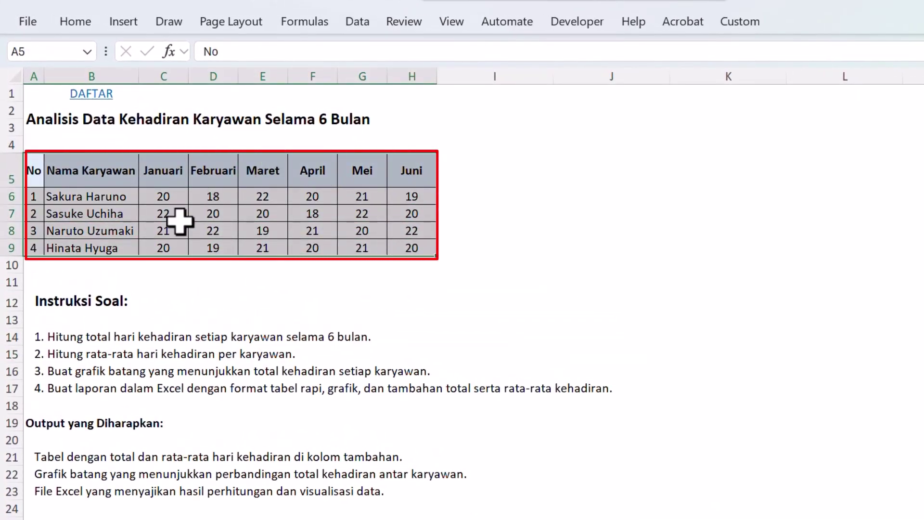
pyautogui.click(325, 282)
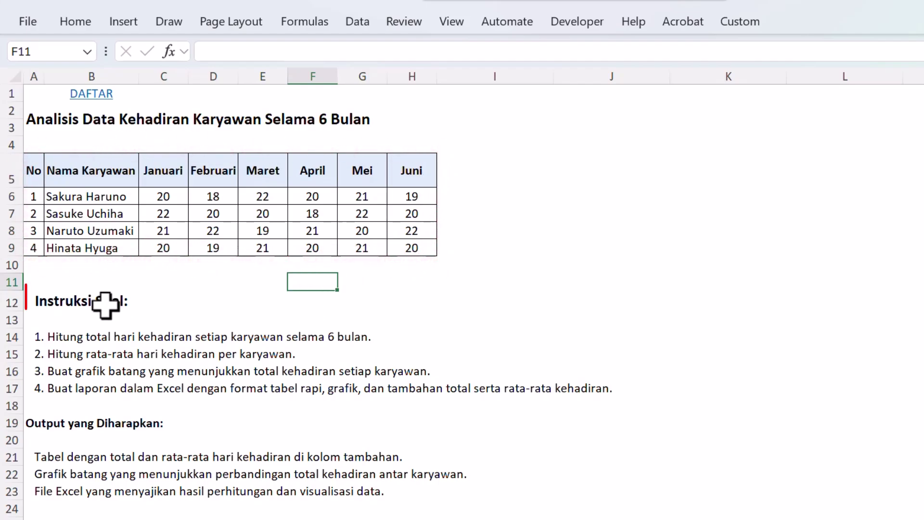
pyautogui.moveTo(61, 338); pyautogui.dragTo(60, 381)
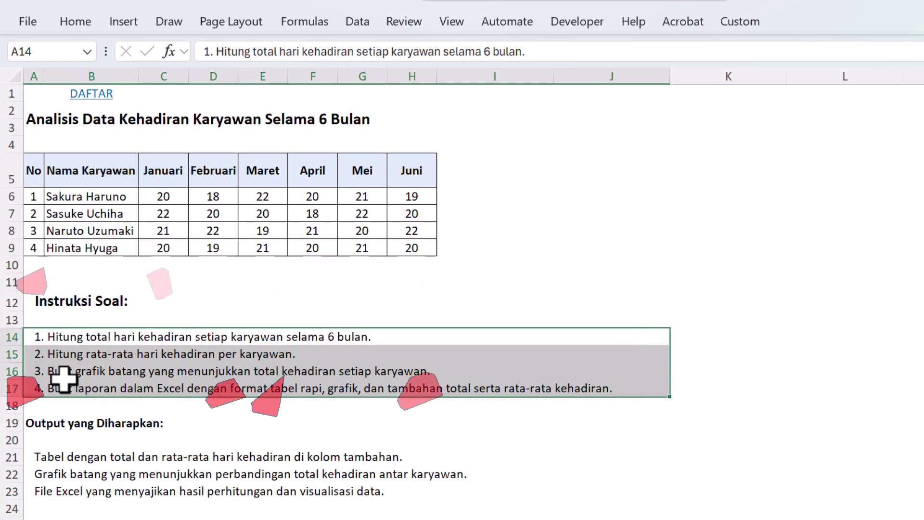
pyautogui.click(86, 426)
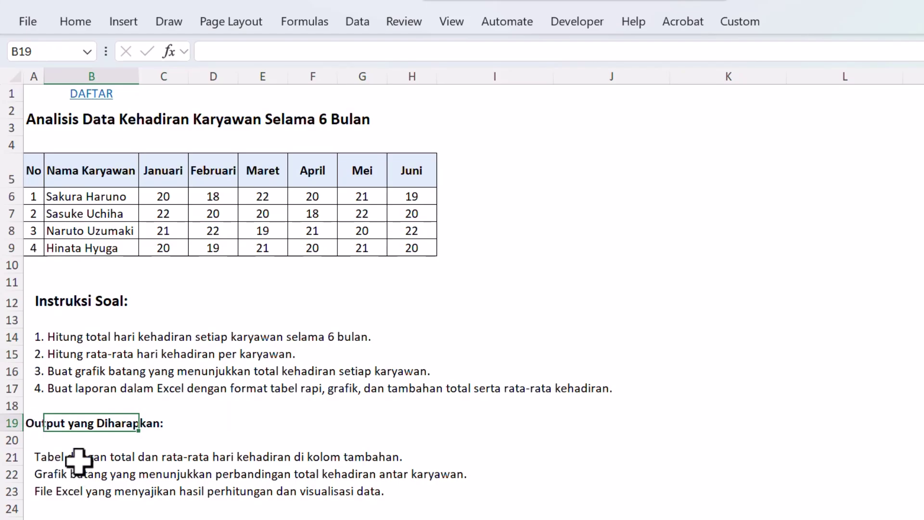
pyautogui.click(38, 456)
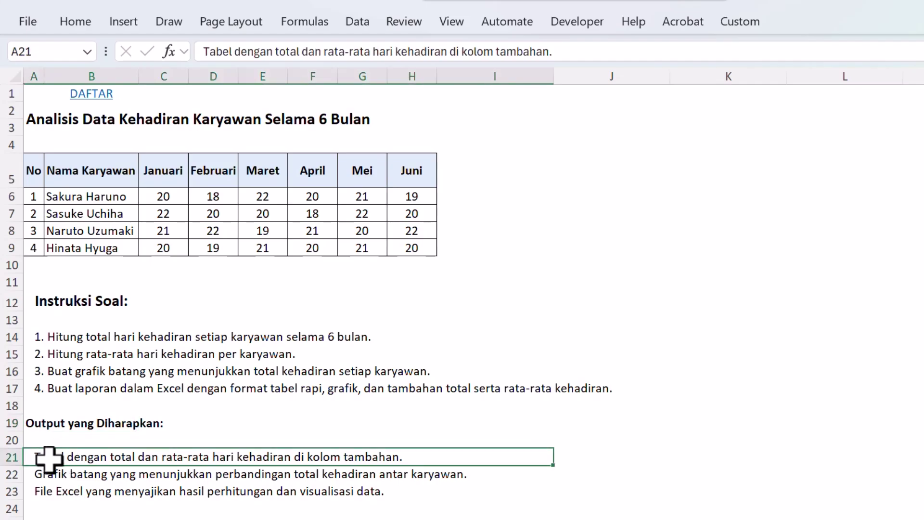
pyautogui.click(54, 476)
pyautogui.click(36, 491)
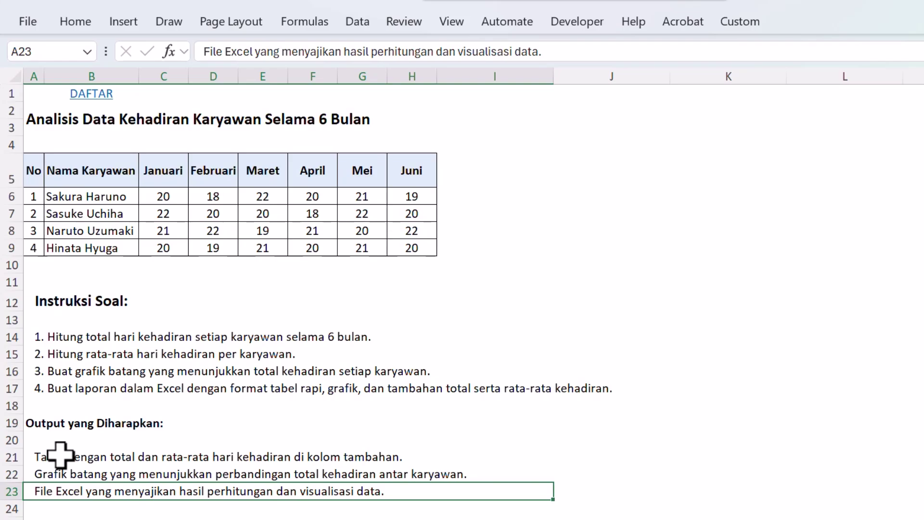
pyautogui.click(202, 264)
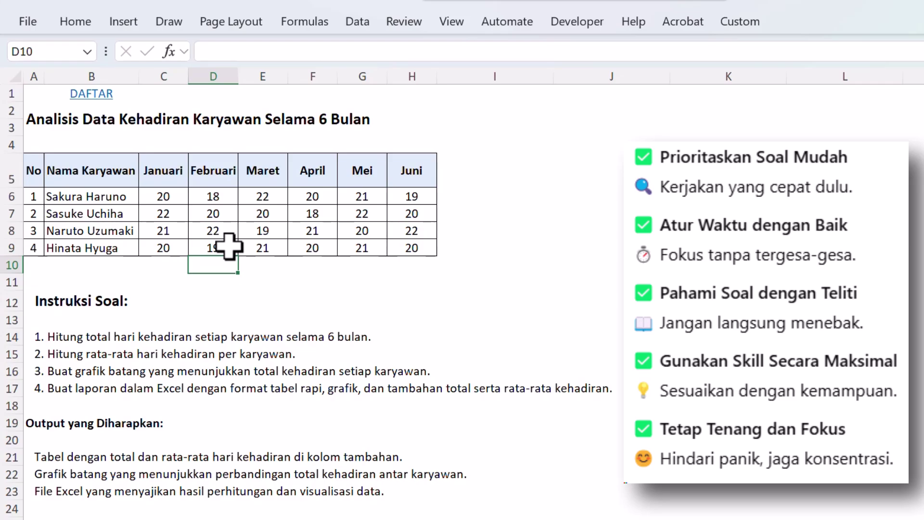
pyautogui.click(114, 337)
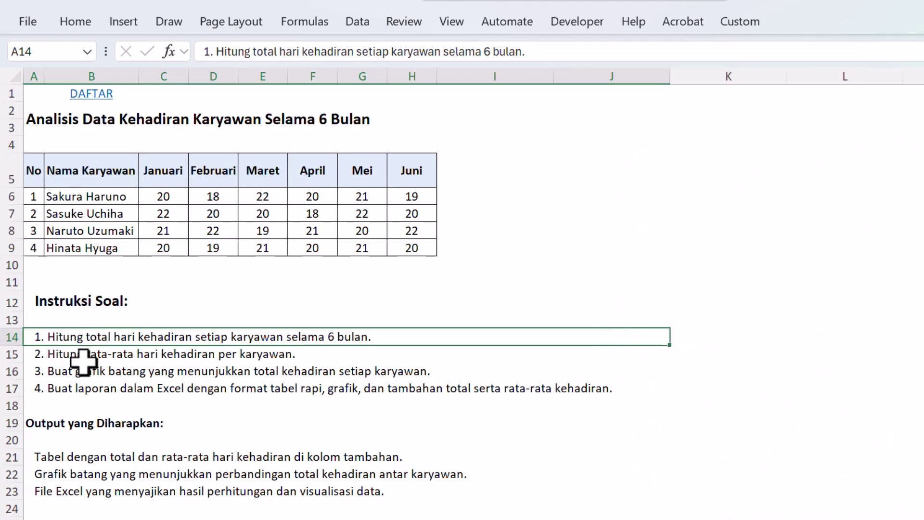
pyautogui.click(150, 303)
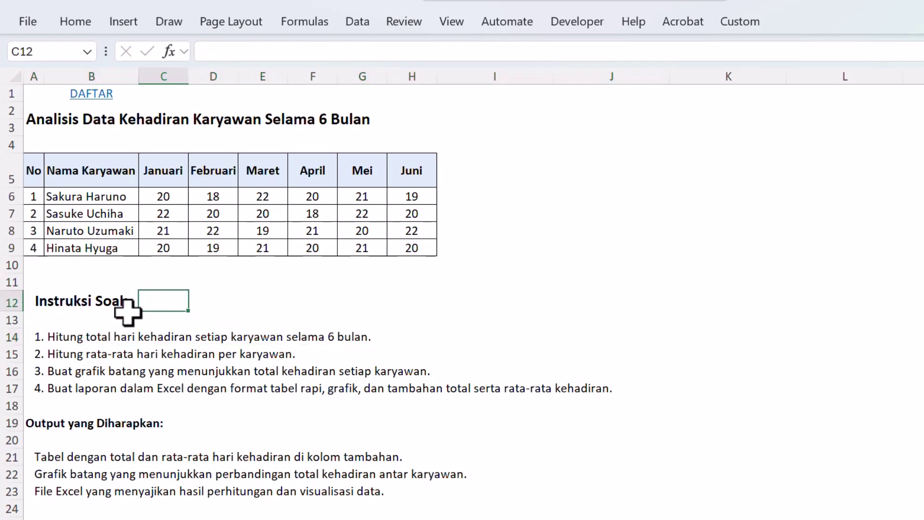
# Copy the instructions and expected output in A12:J23 into a new text box, widened and placed beside the attendance table across columns J to L.
pyautogui.moveTo(45, 299); pyautogui.dragTo(160, 488)
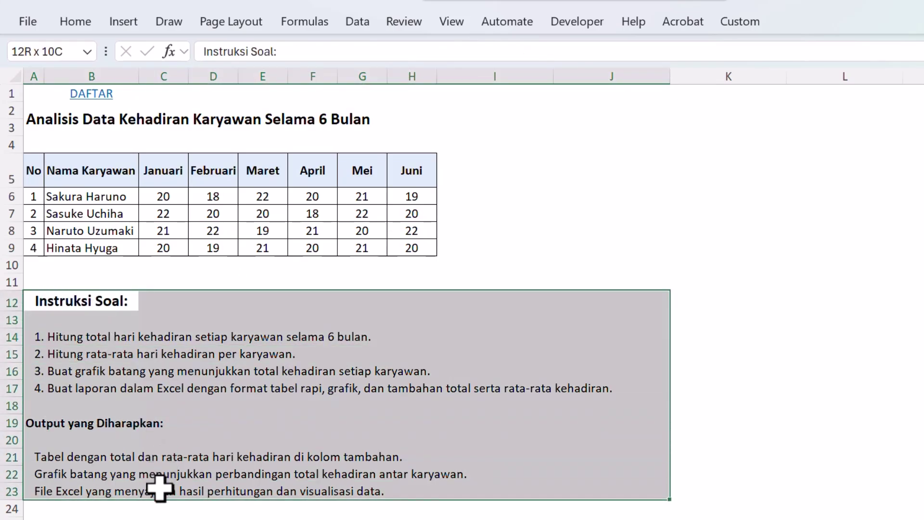
pyautogui.hotkey('ctrl', 'c')
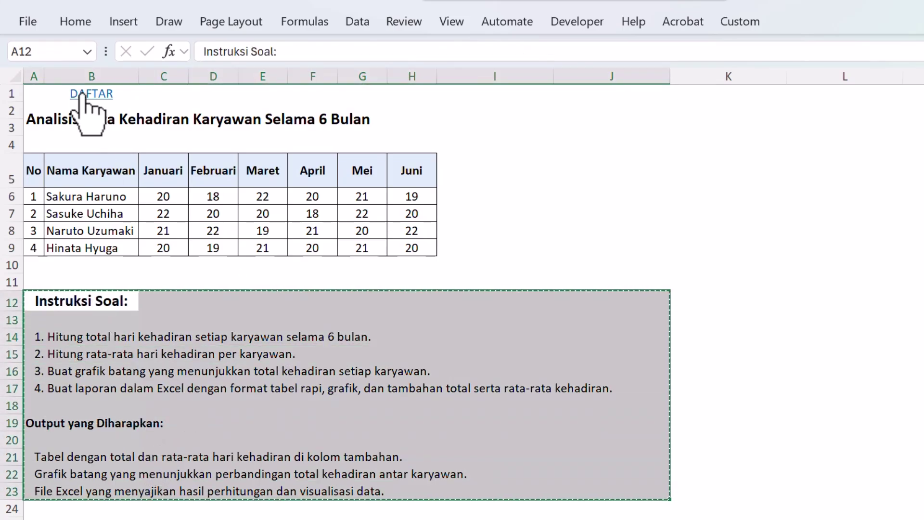
pyautogui.click(126, 21)
pyautogui.click(256, 95)
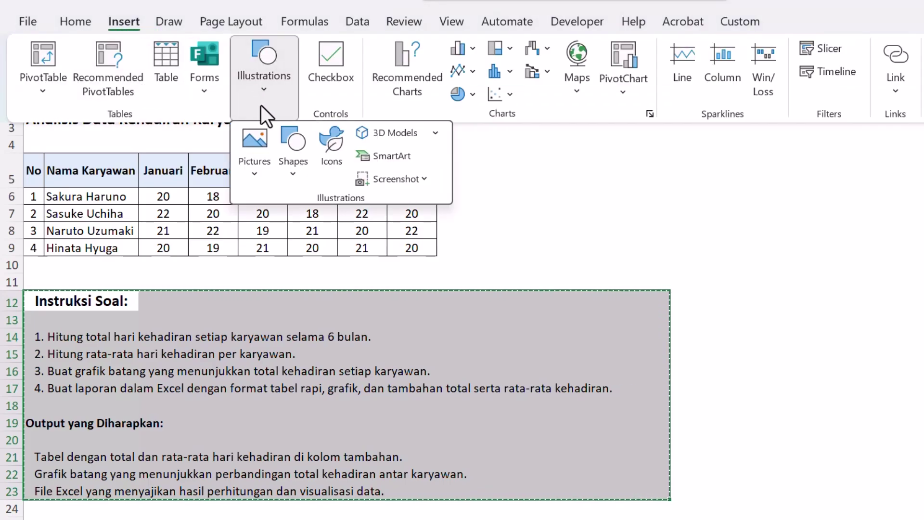
pyautogui.click(289, 178)
pyautogui.click(287, 244)
pyautogui.moveTo(698, 212); pyautogui.dragTo(877, 382)
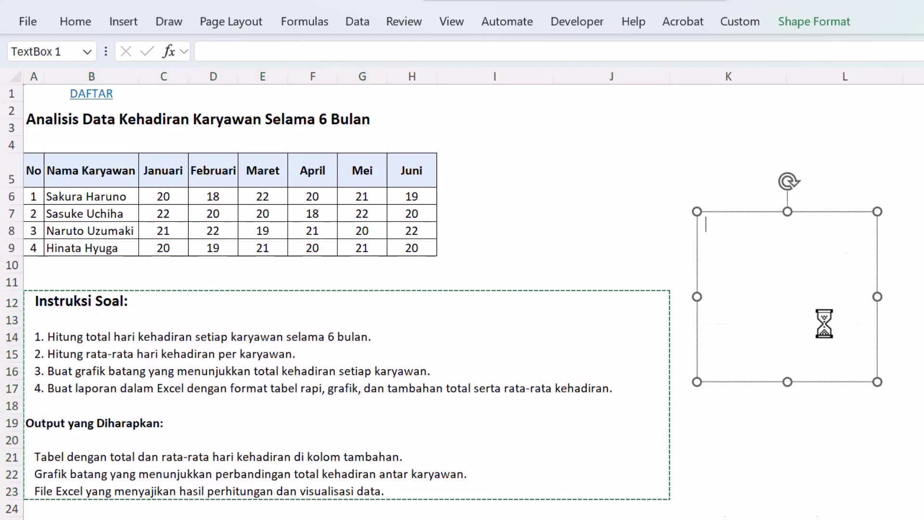
pyautogui.hotkey('ctrl', 'v')
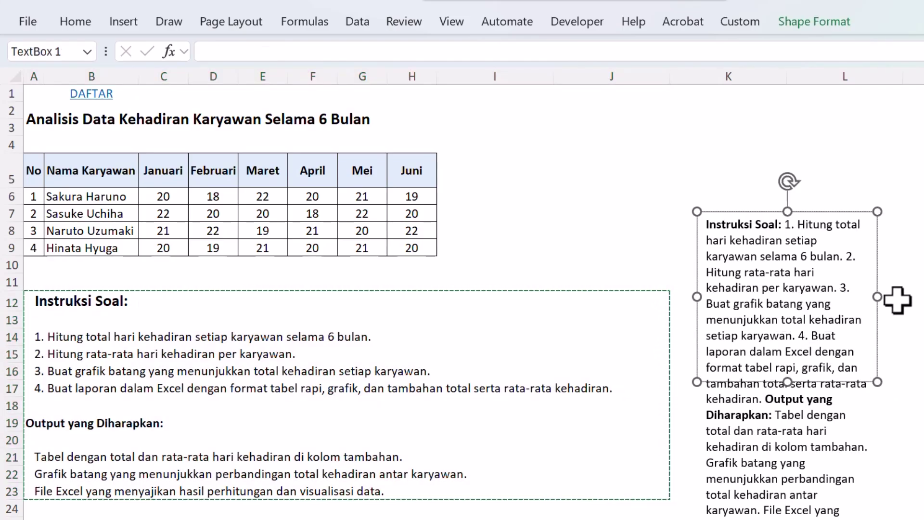
pyautogui.moveTo(877, 297); pyautogui.dragTo(923, 298)
pyautogui.moveTo(765, 210); pyautogui.dragTo(682, 132)
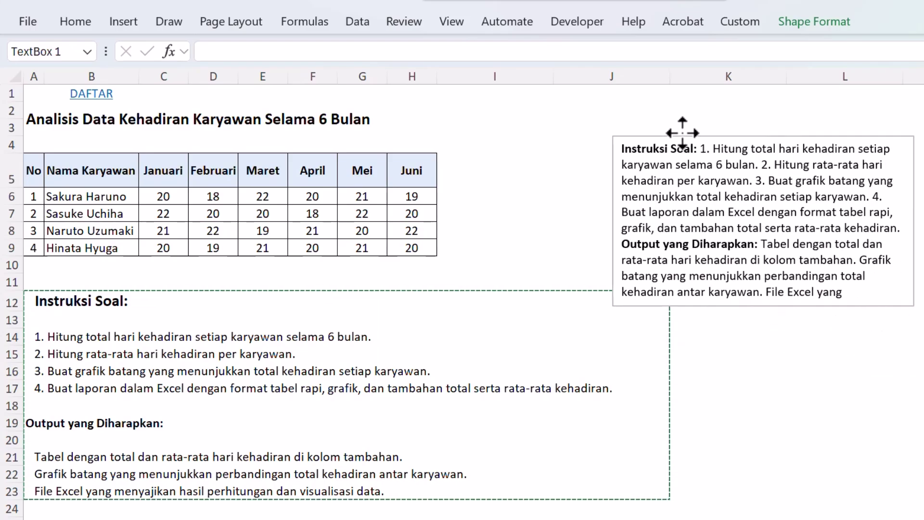
pyautogui.click(699, 149)
pyautogui.hotkey('ctrl', 'v')
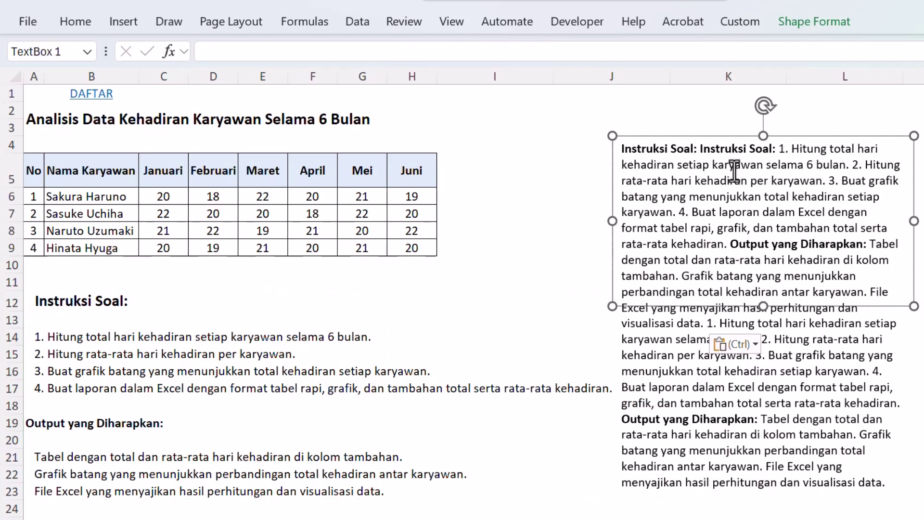
pyautogui.hotkey('ctrl', 'z')
# Split the text box instructions so that each of the four numbered items starts on its own line below the heading.
pyautogui.click(703, 150)
pyautogui.press('Return')
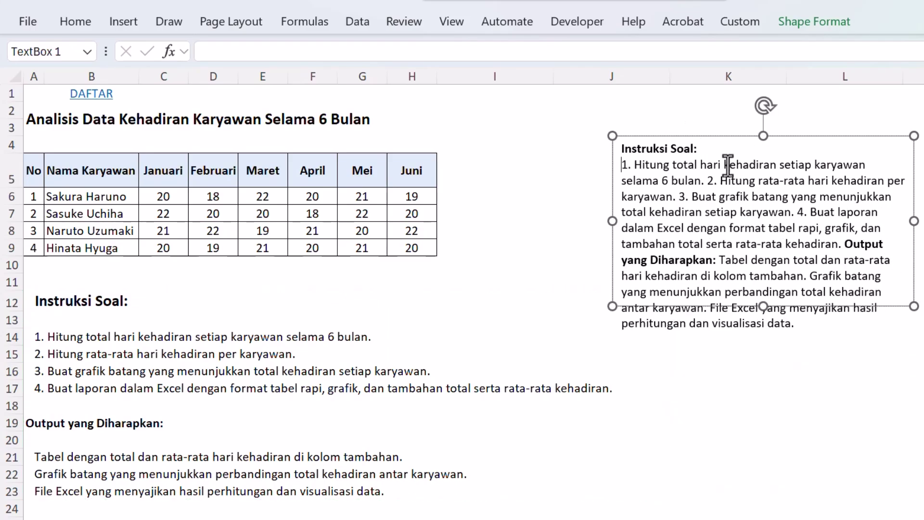
pyautogui.click(707, 181)
pyautogui.press('Return')
pyautogui.click(879, 196)
pyautogui.press('Return')
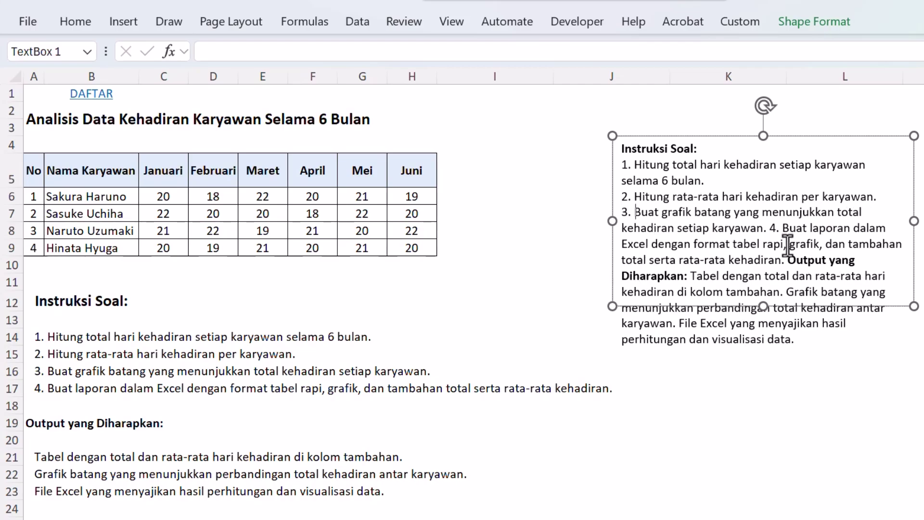
pyautogui.click(772, 235)
pyautogui.press('Return')
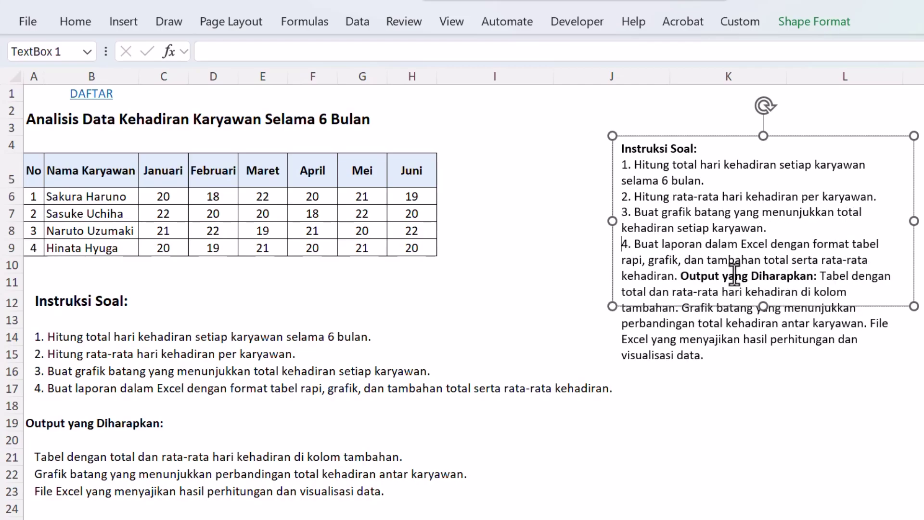
# Extend the text box down to about row 17 and set the "Output yang Diharapkan:" section apart with a blank line.
pyautogui.click(774, 399)
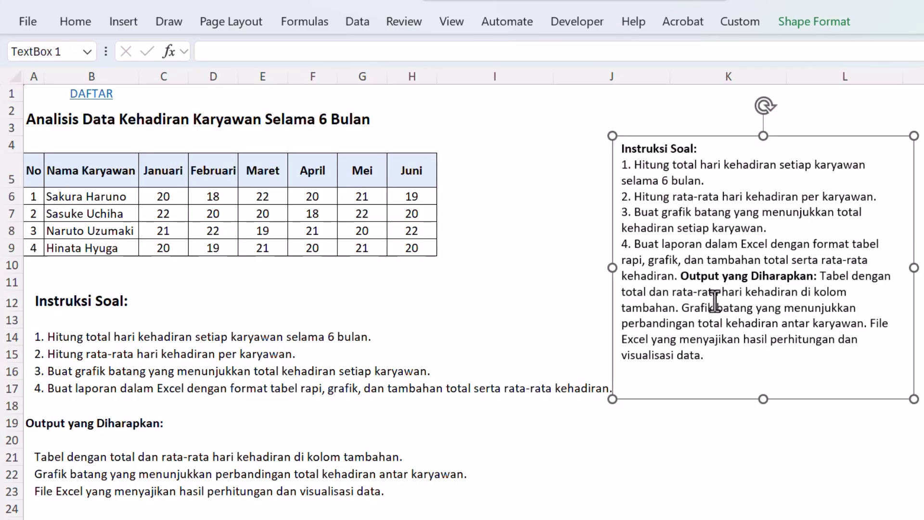
pyautogui.click(680, 276)
pyautogui.press('Return')
pyautogui.press('Return')
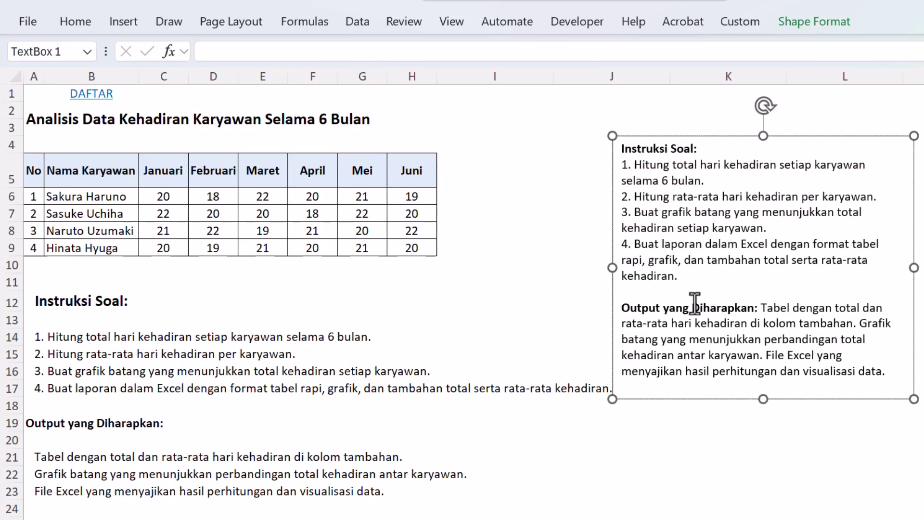
# Clear the original instruction and expected-output text from the cells below the attendance table, starting at row 12.
pyautogui.click(465, 303)
pyautogui.moveTo(45, 304); pyautogui.dragTo(477, 511)
pyautogui.press('Delete')
pyautogui.click(76, 21)
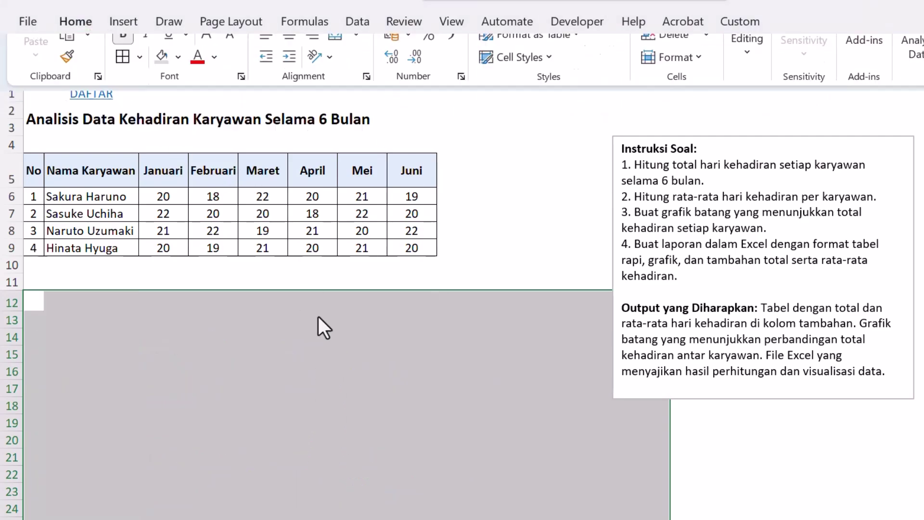
# Move the instructions text box away from the attendance table so it begins in column J around row 6.
pyautogui.click(262, 337)
pyautogui.click(159, 319)
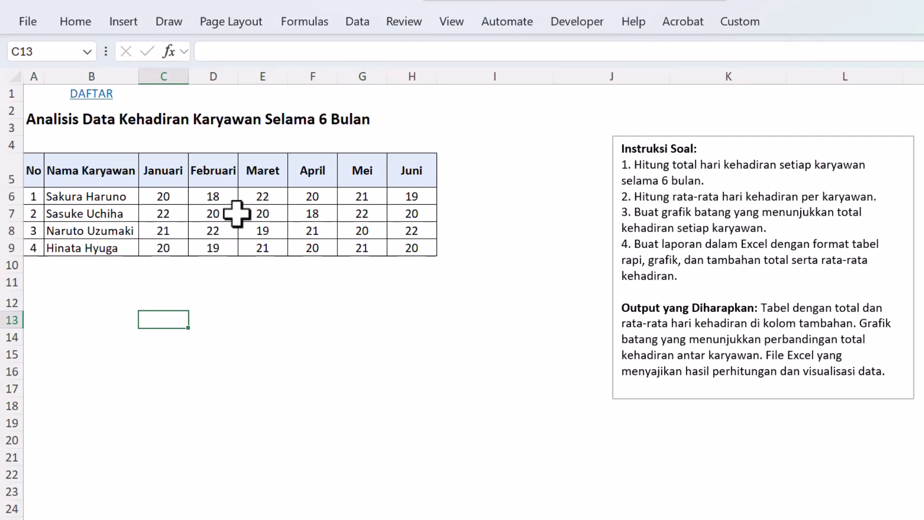
pyautogui.moveTo(645, 136); pyautogui.dragTo(573, 148)
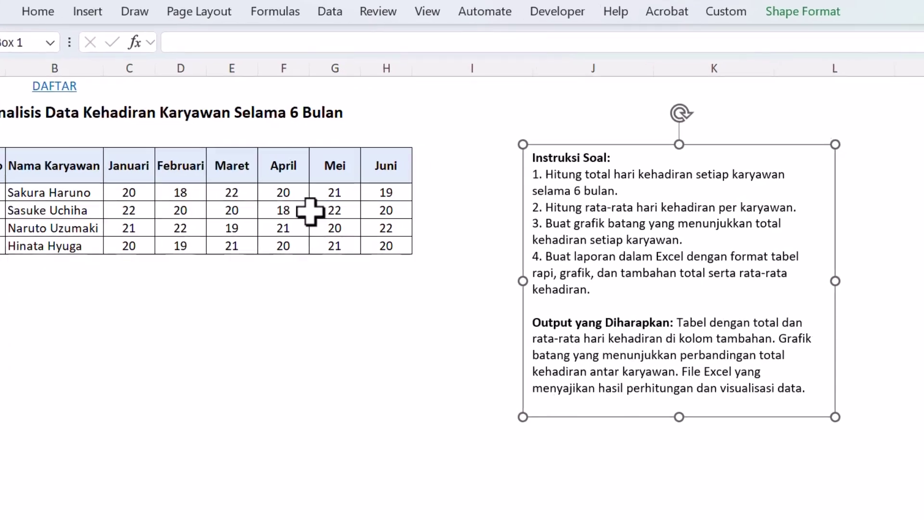
pyautogui.moveTo(669, 271); pyautogui.dragTo(735, 263)
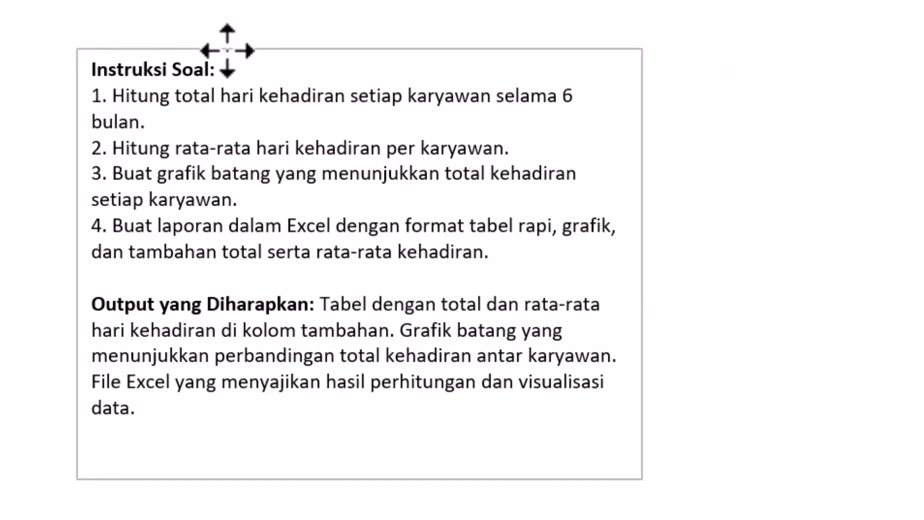
pyautogui.click(227, 50)
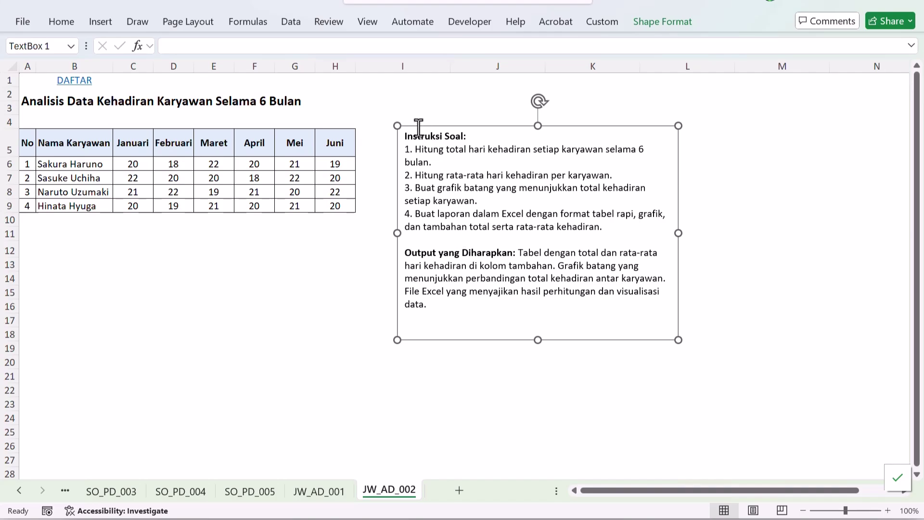
pyautogui.moveTo(418, 126); pyautogui.dragTo(498, 154)
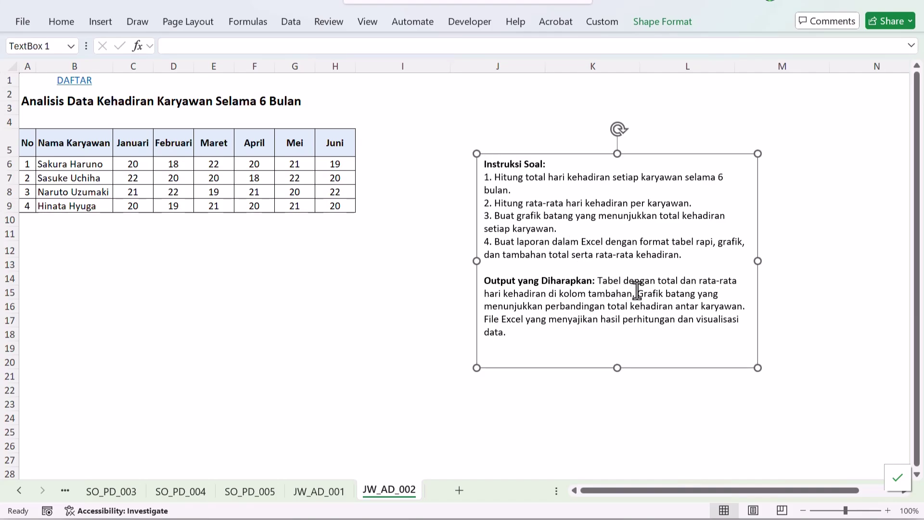
# Put each of the three sentences under "Output yang Diharapkan:" in the text box on its own line.
pyautogui.press('Return')
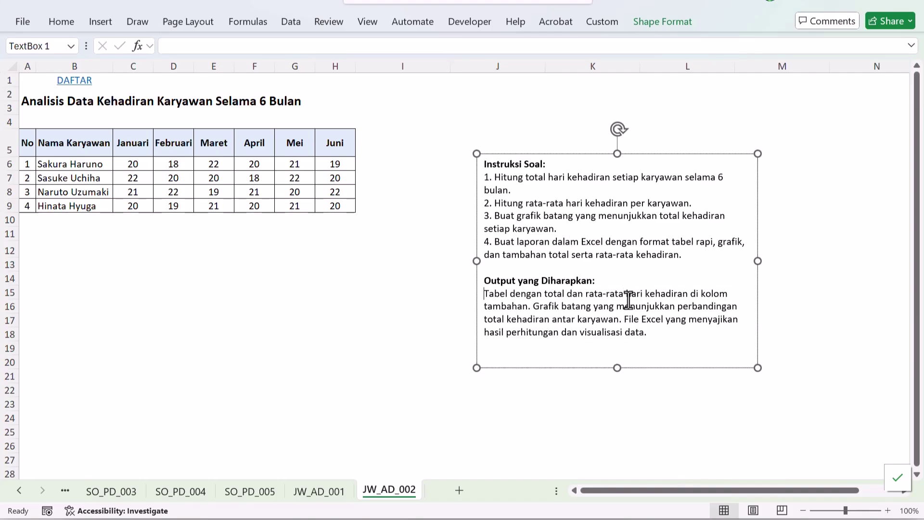
pyautogui.press('Return')
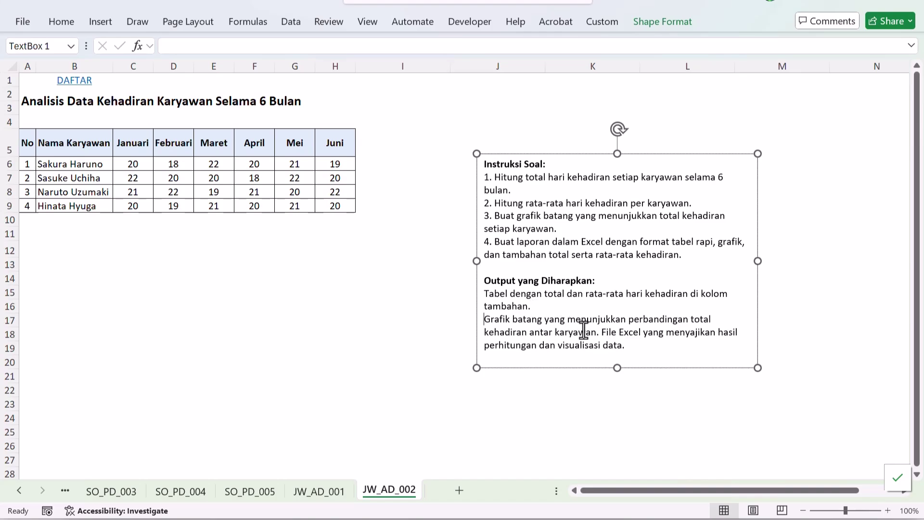
pyautogui.click(601, 332)
pyautogui.press('Return')
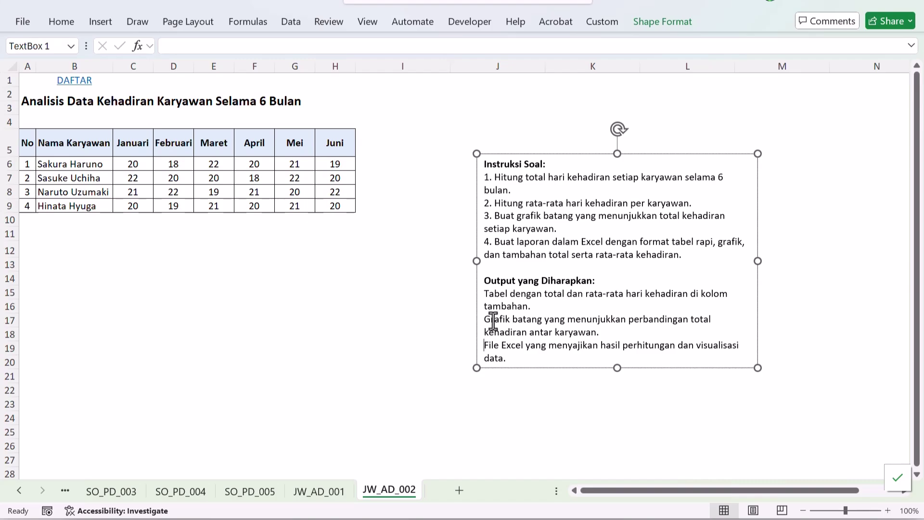
pyautogui.click(332, 250)
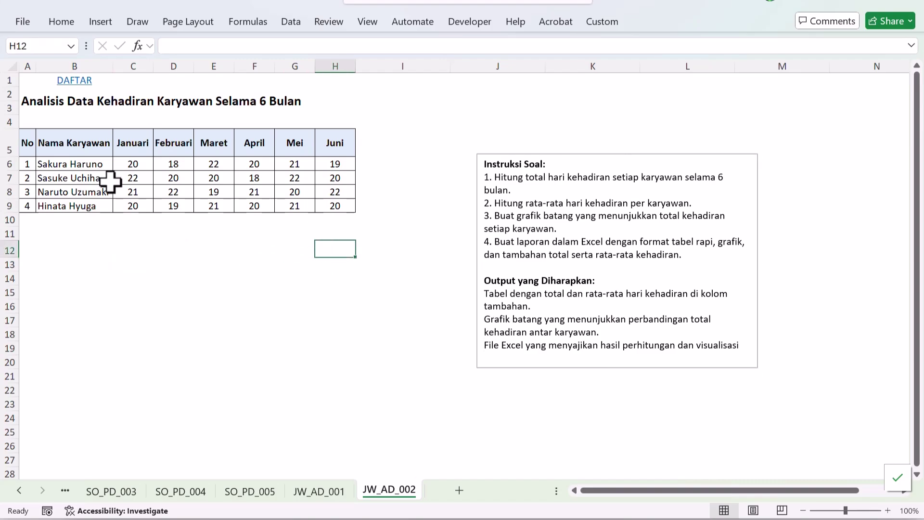
# Delete row 1, which holds the DAFTAR link, from above the analysis title.
pyautogui.click(34, 98)
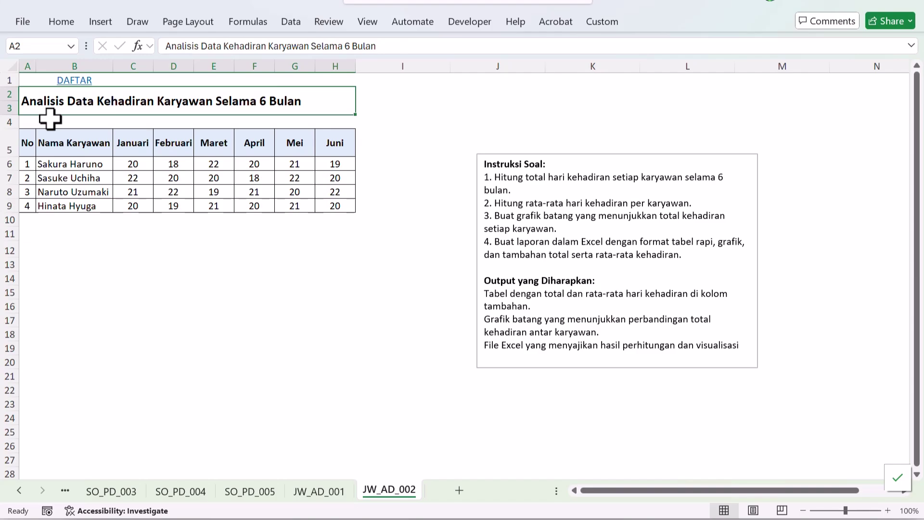
pyautogui.click(7, 94)
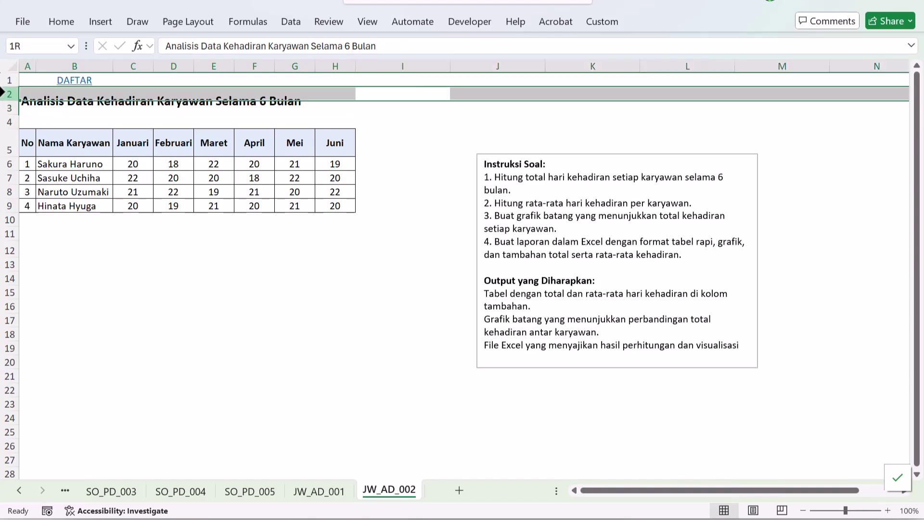
pyautogui.rightClick(6, 80)
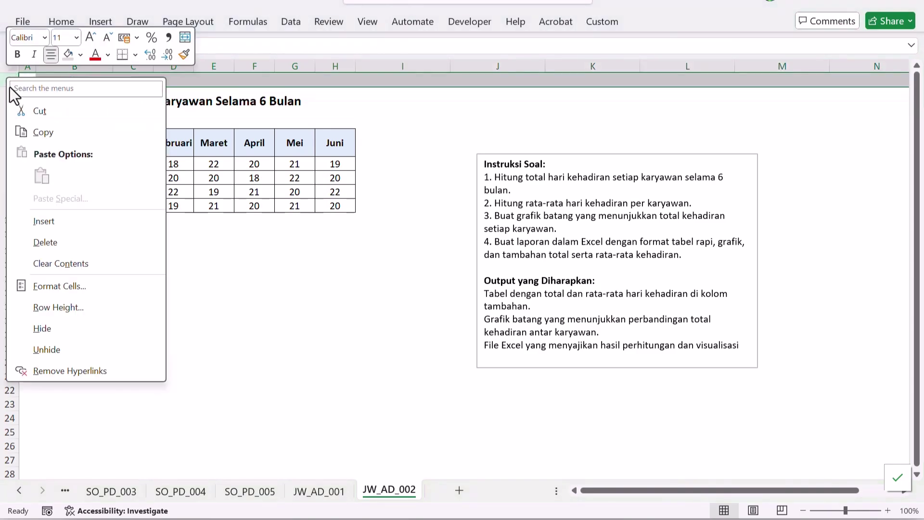
pyautogui.press('Escape')
pyautogui.rightClick(11, 80)
pyautogui.press('Escape')
pyautogui.rightClick(12, 79)
pyautogui.click(79, 246)
pyautogui.click(77, 251)
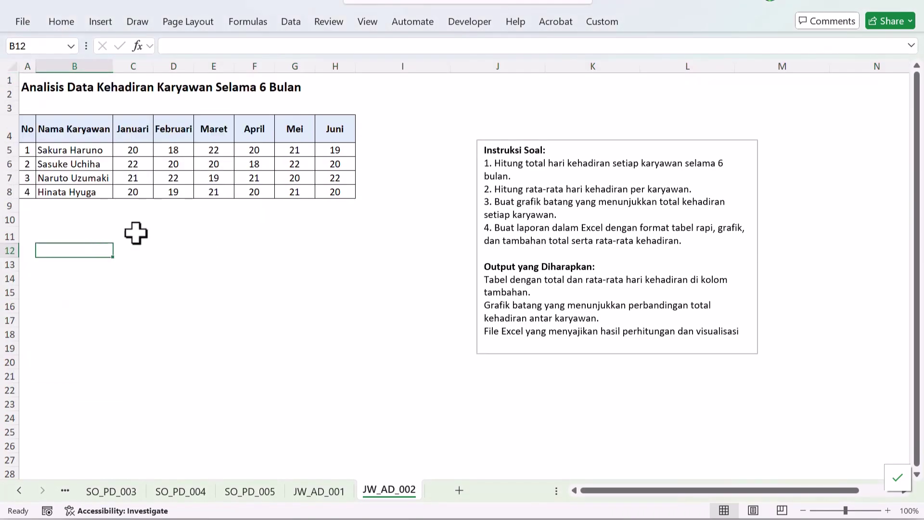
# Insert two blank rows above the "Analisis Data Kehadiran Karyawan Selama 6 Bulan" title.
pyautogui.click(78, 123)
pyautogui.click(7, 80)
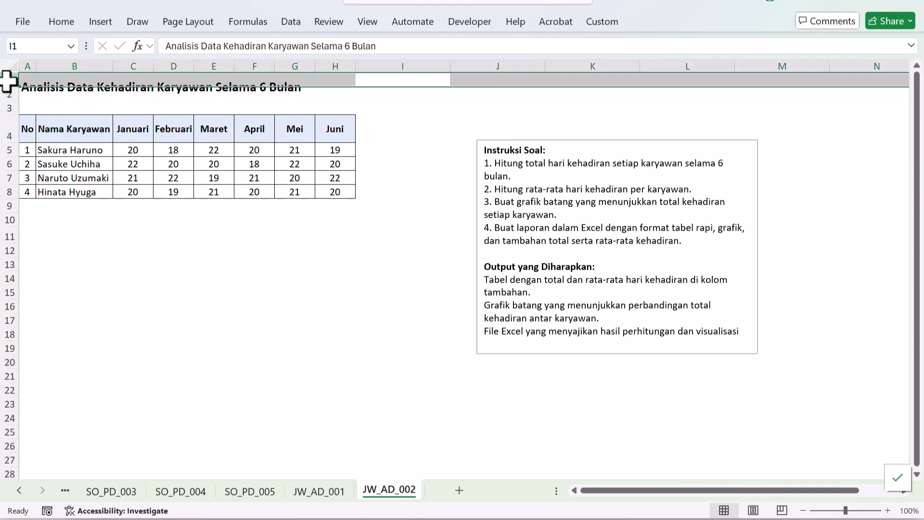
pyautogui.rightClick(7, 81)
pyautogui.click(45, 225)
pyautogui.press('F4')
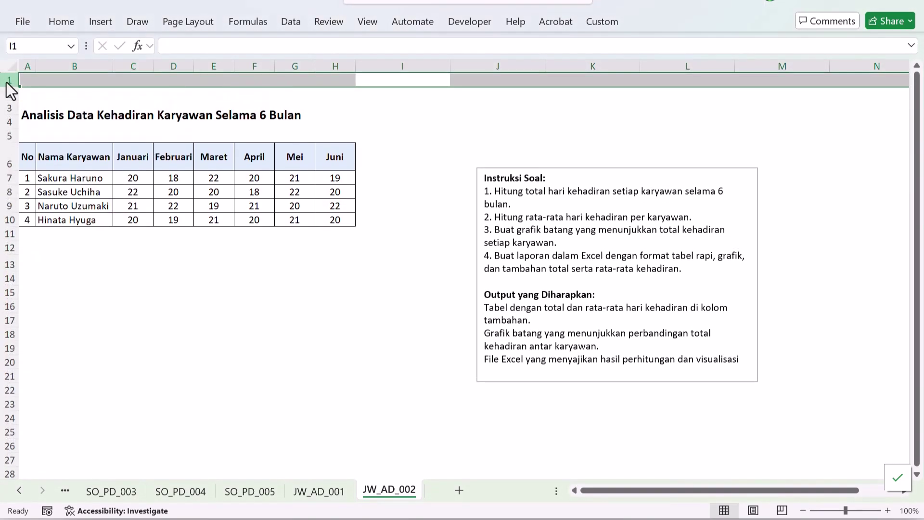
pyautogui.rightClick(6, 81)
pyautogui.click(98, 143)
pyautogui.press('Escape')
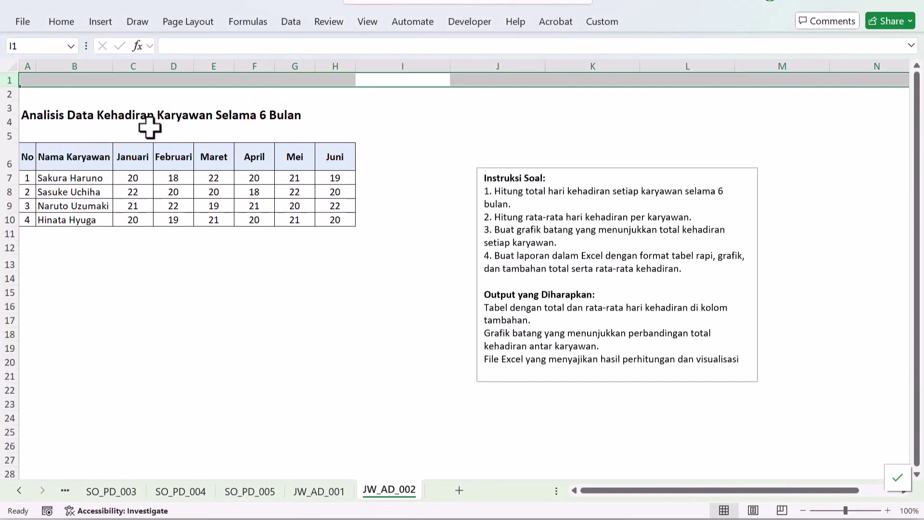
# Choose the paper size for printing the JW_AD_002 sheet.
pyautogui.click(149, 127)
pyautogui.click(180, 24)
pyautogui.click(212, 80)
pyautogui.click(267, 318)
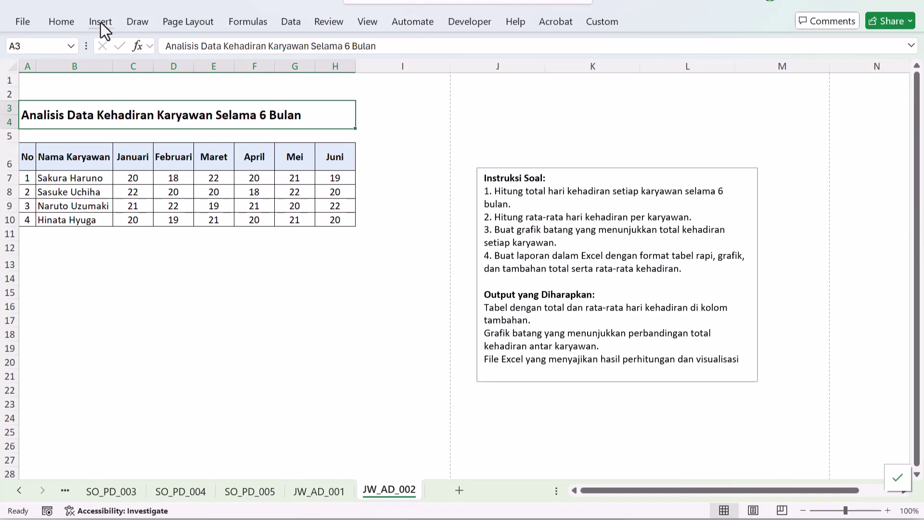
# Set custom page margins for the sheet: top 2, left 1, bottom 1 and right 0.5.
pyautogui.click(197, 24)
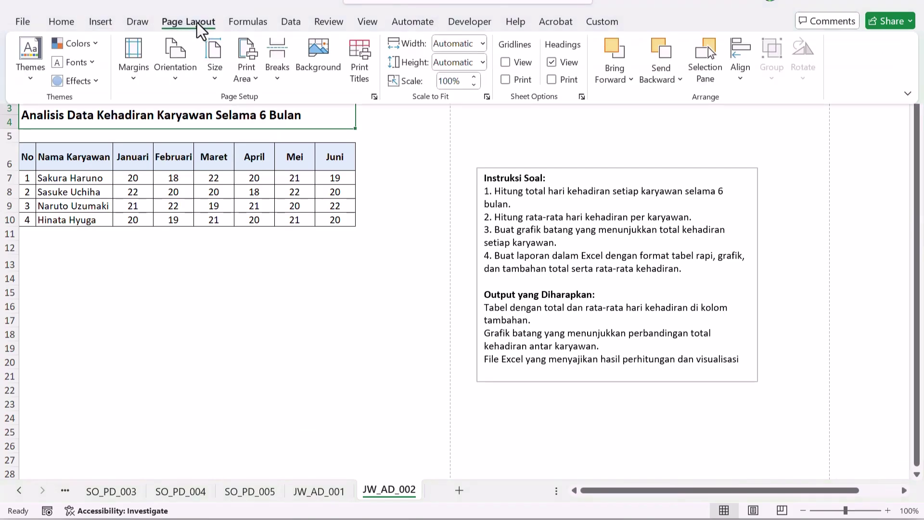
pyautogui.click(135, 77)
pyautogui.click(206, 373)
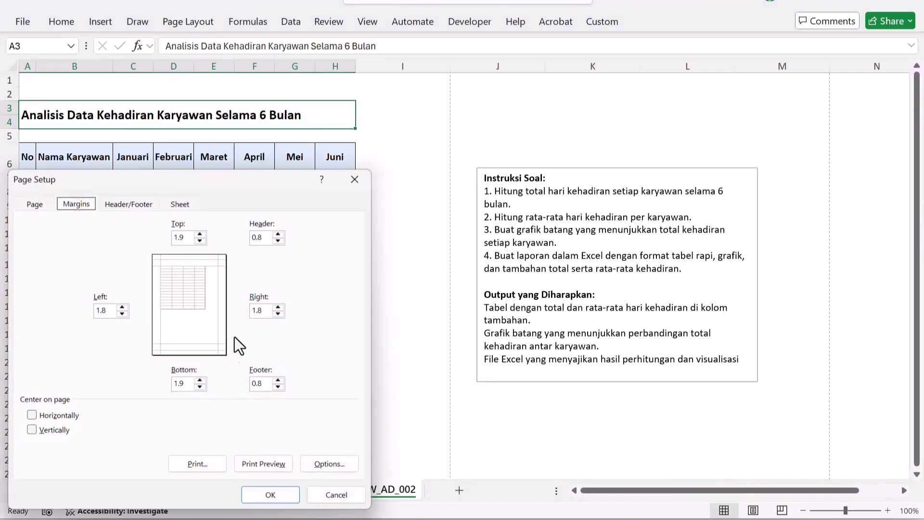
pyautogui.doubleClick(186, 235)
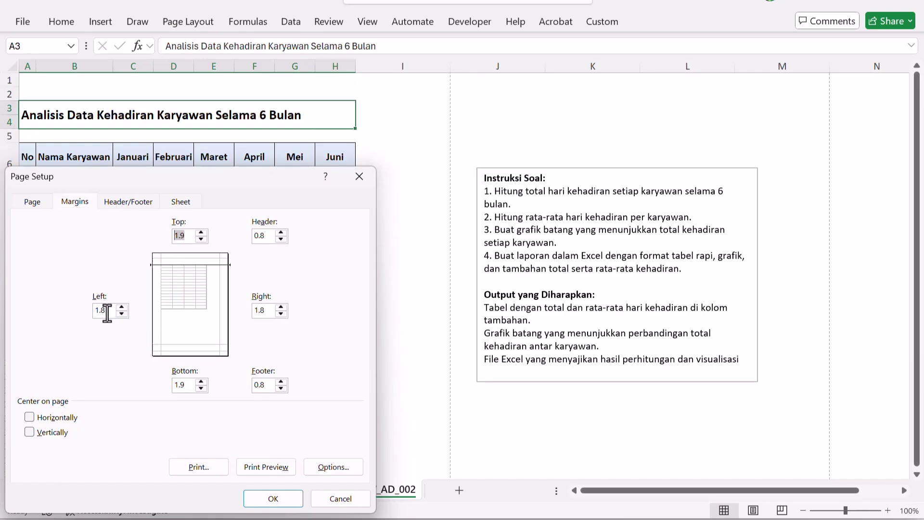
pyautogui.moveTo(107, 312); pyautogui.dragTo(85, 313)
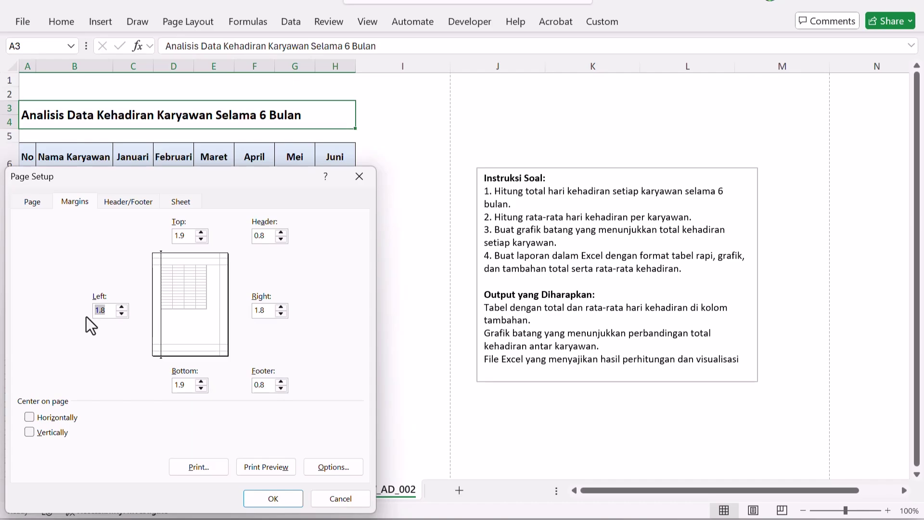
pyautogui.click(186, 236)
pyautogui.write('2')
pyautogui.moveTo(84, 313); pyautogui.dragTo(86, 313)
pyautogui.write('1')
pyautogui.moveTo(184, 390); pyautogui.dragTo(154, 382)
pyautogui.write('1')
pyautogui.moveTo(263, 312); pyautogui.dragTo(217, 318)
pyautogui.write('0.5')
pyautogui.moveTo(183, 385); pyautogui.dragTo(164, 385)
# Centre the printed page horizontally and apply the page setup.
pyautogui.click(67, 416)
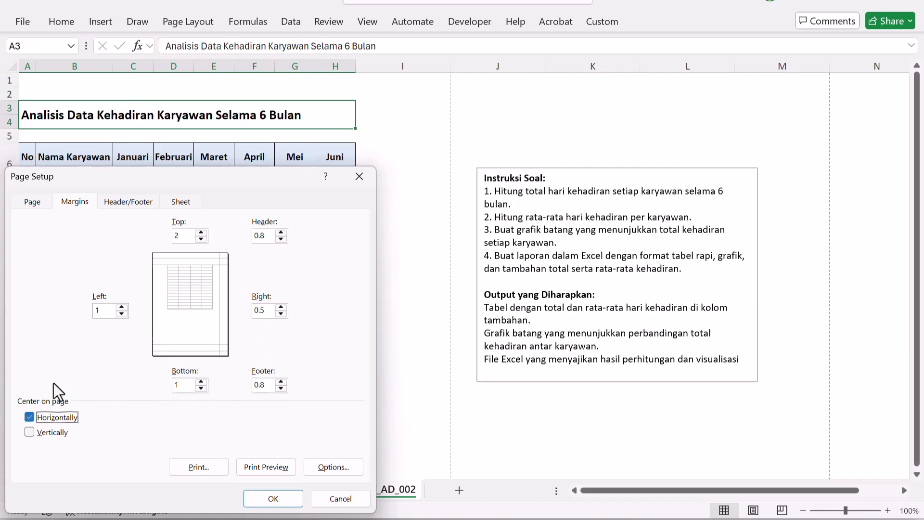
pyautogui.click(273, 498)
pyautogui.click(231, 293)
pyautogui.click(245, 282)
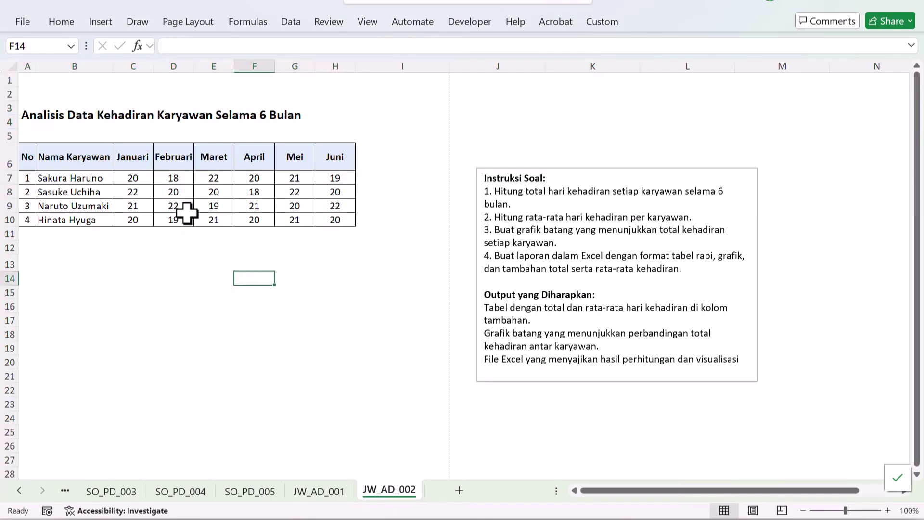
# Merge and centre cells A1:I2 above the analysis title for a report heading.
pyautogui.moveTo(24, 78); pyautogui.dragTo(423, 93)
pyautogui.click(61, 22)
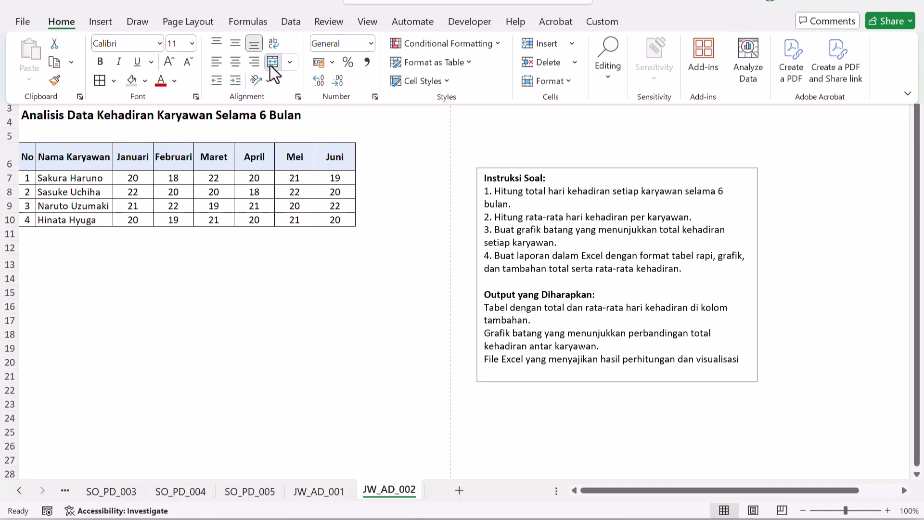
pyautogui.click(255, 89)
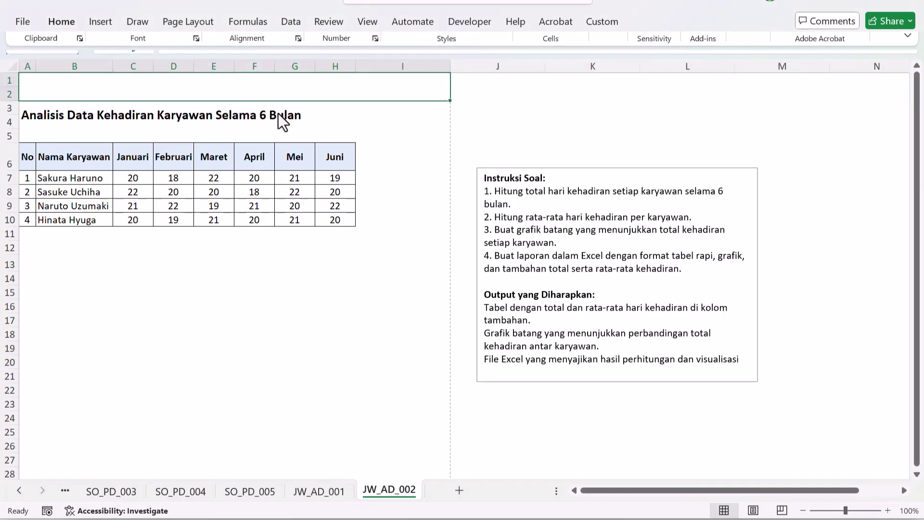
# Turn off the ribbon's collapsed mode so that it stays expanded.
pyautogui.click(260, 23)
pyautogui.rightClick(894, 73)
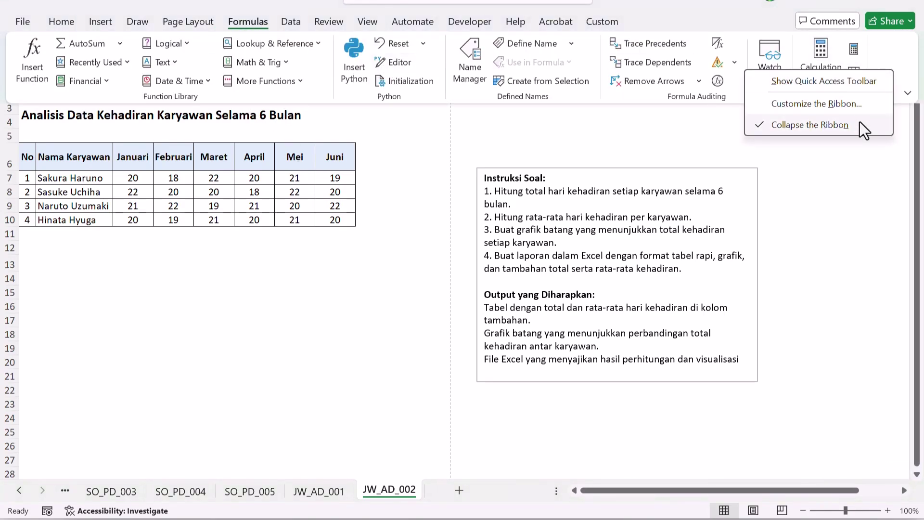
pyautogui.click(860, 125)
# Enter the two-line report heading "LAPORAN KEHADIRAN KARYAWAN" and "PT XYZ" in the merged cell A1.
pyautogui.click(171, 159)
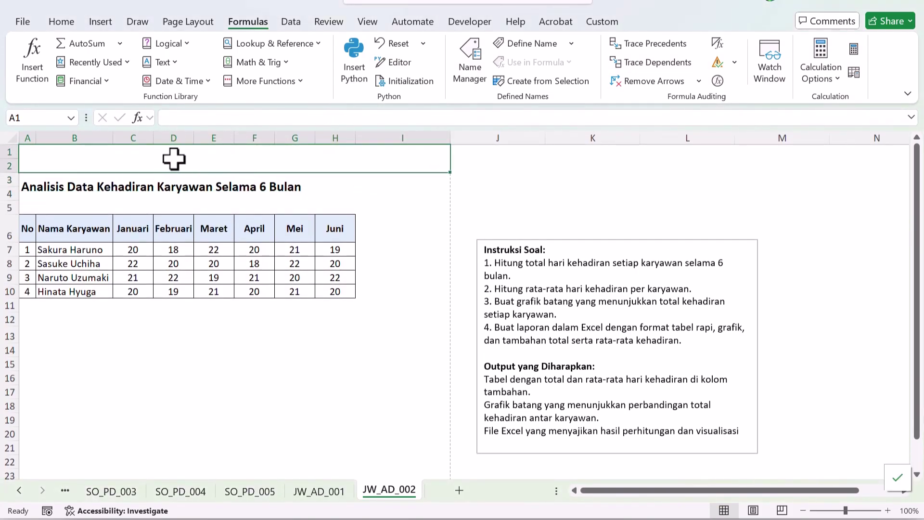
pyautogui.write('LAPORAN KEHADIRAN KARYAWAN')
pyautogui.hotkey('alt', 'Return')
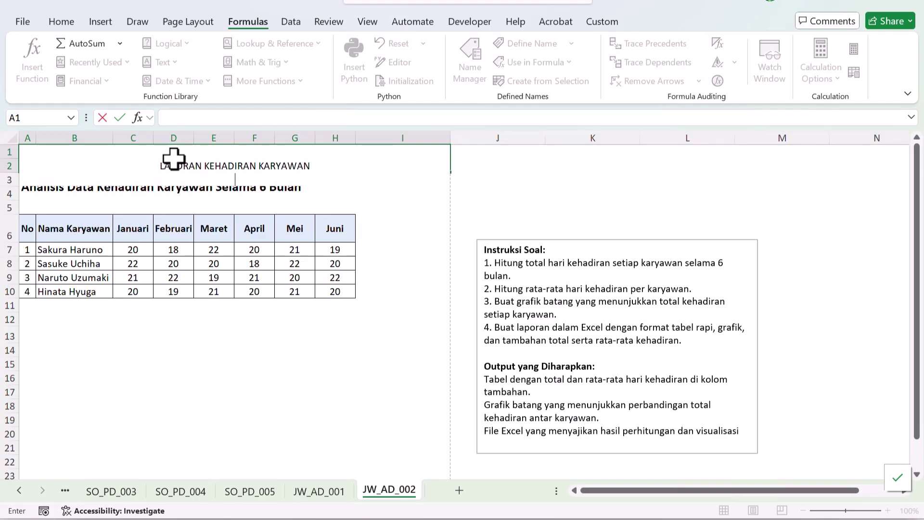
pyautogui.hotkey('ctrl', 'Return')
pyautogui.doubleClick(174, 159)
pyautogui.press('Escape')
# Insert a row at row 2 so the merged heading spans three rows, and centre its text vertically.
pyautogui.rightClick(5, 166)
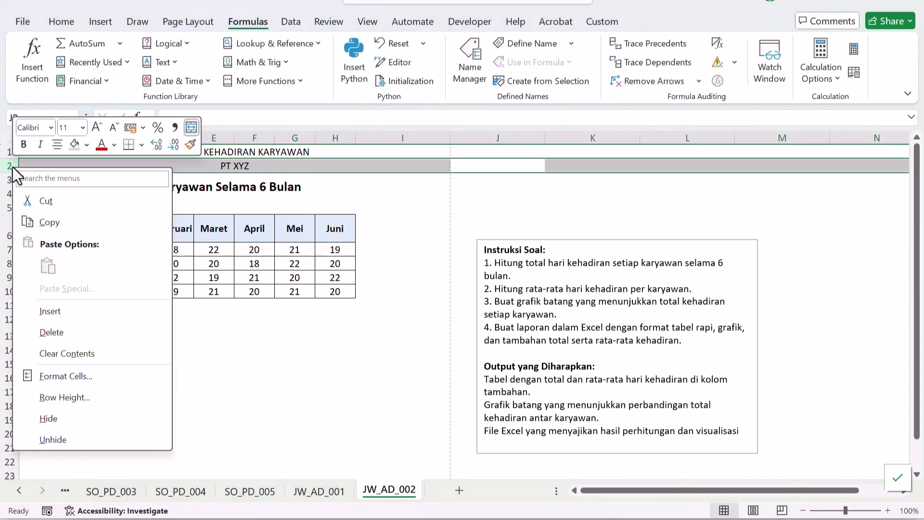
pyautogui.click(49, 310)
pyautogui.click(138, 194)
pyautogui.click(112, 164)
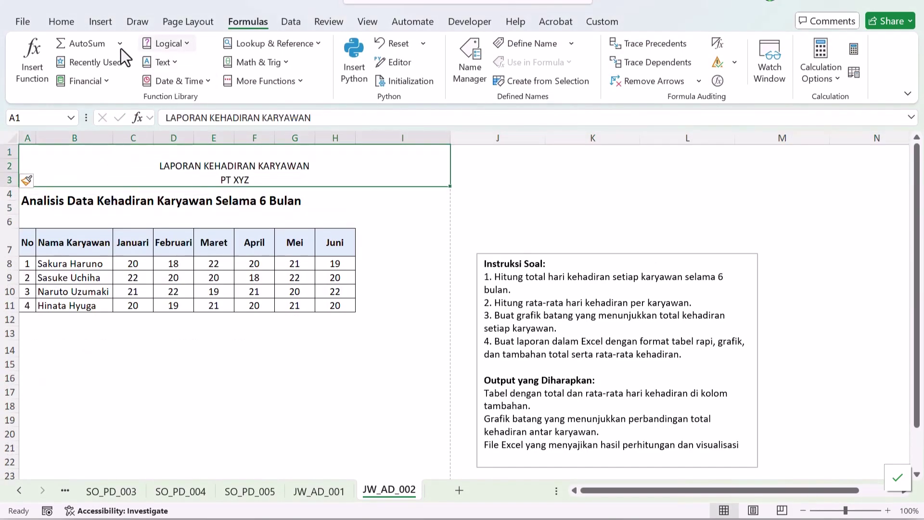
pyautogui.click(80, 24)
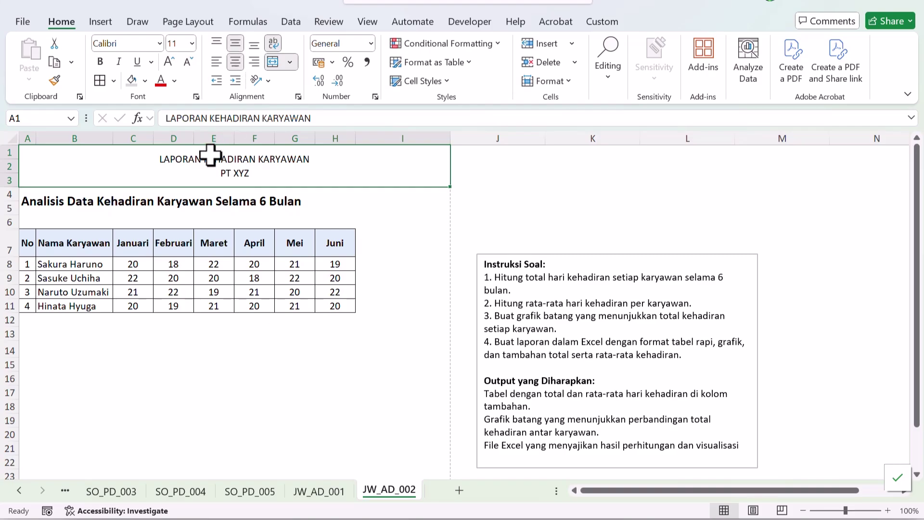
# Make the "LAPORAN KEHADIRAN KARYAWAN" line of the heading bold at 16 pt, leaving "PT XYZ" in its existing format.
pyautogui.doubleClick(210, 159)
pyautogui.moveTo(149, 165); pyautogui.dragTo(336, 145)
pyautogui.click(100, 61)
pyautogui.click(169, 62)
pyautogui.click(169, 62)
pyautogui.click(299, 206)
pyautogui.doubleClick(134, 157)
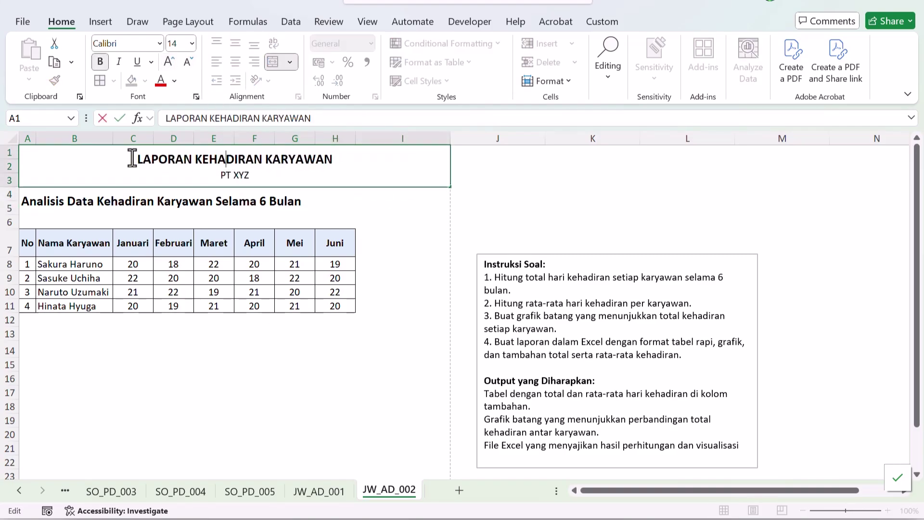
pyautogui.moveTo(134, 157); pyautogui.dragTo(365, 154)
pyautogui.click(168, 61)
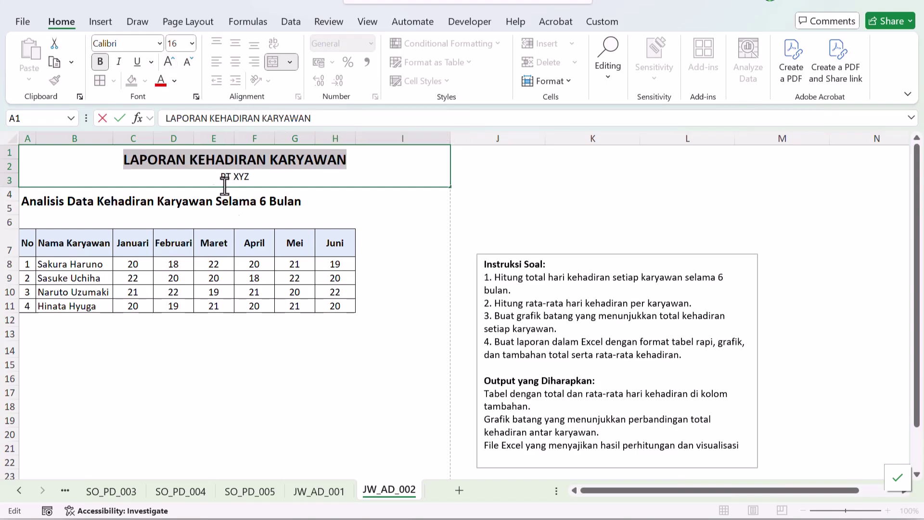
pyautogui.click(222, 177)
pyautogui.click(291, 204)
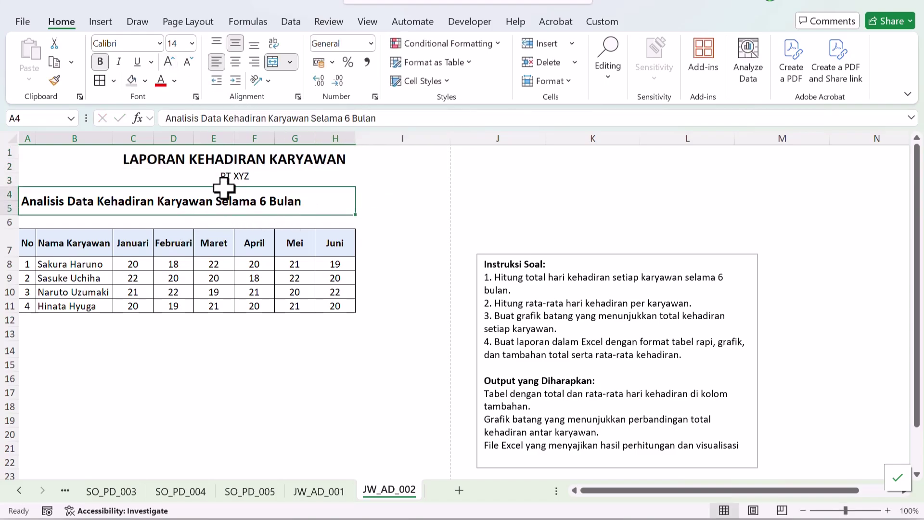
# Unmerge the "Analisis Data Kehadiran Karyawan Selama 6 Bulan" title in row 4 and move it to cell B4.
pyautogui.click(8, 202)
pyautogui.moveTo(7, 201); pyautogui.dragTo(6, 215)
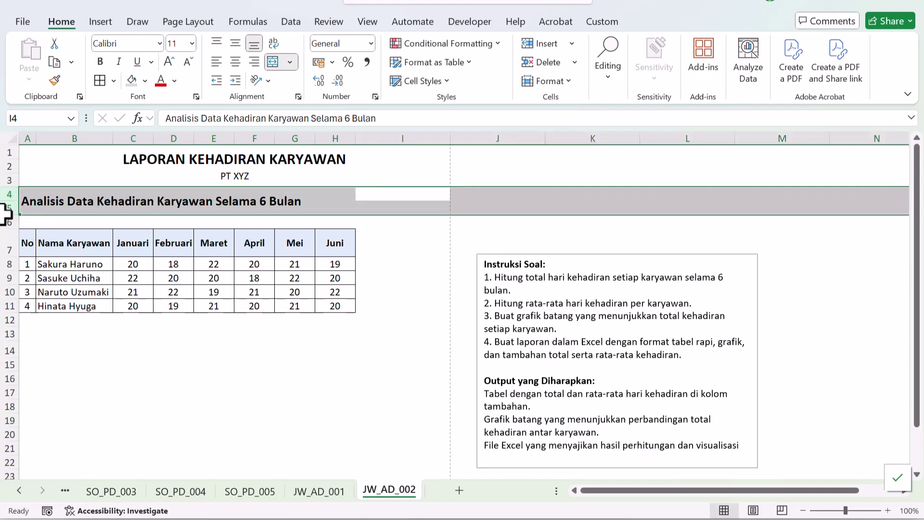
pyautogui.click(31, 200)
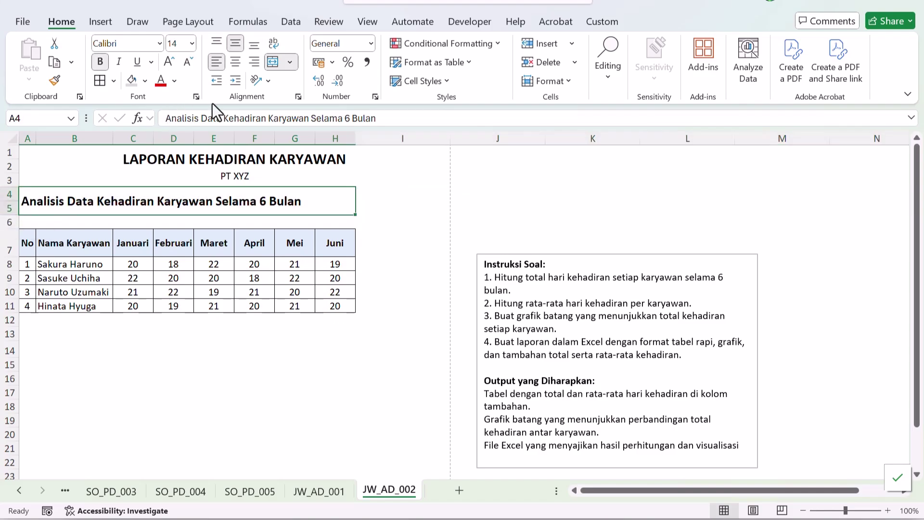
pyautogui.click(272, 61)
pyautogui.click(81, 235)
pyautogui.click(30, 198)
pyautogui.hotkey('ctrl', 'x')
pyautogui.click(47, 196)
pyautogui.hotkey('ctrl', 'v')
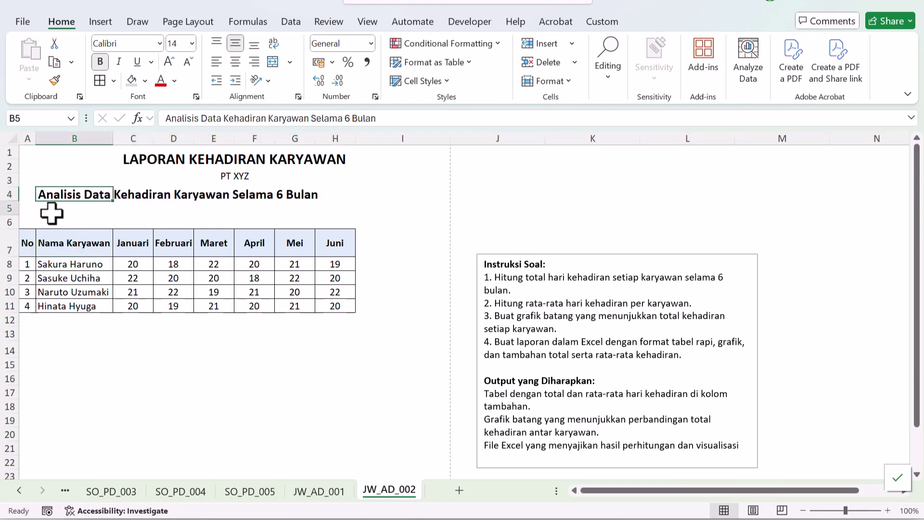
pyautogui.click(52, 211)
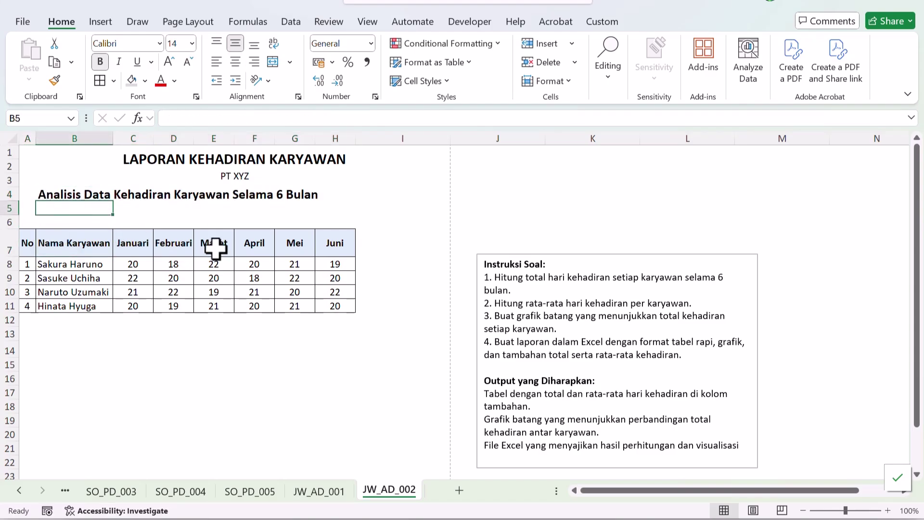
# Enter the label "Judul Laporan" in cell A4.
pyautogui.click(28, 195)
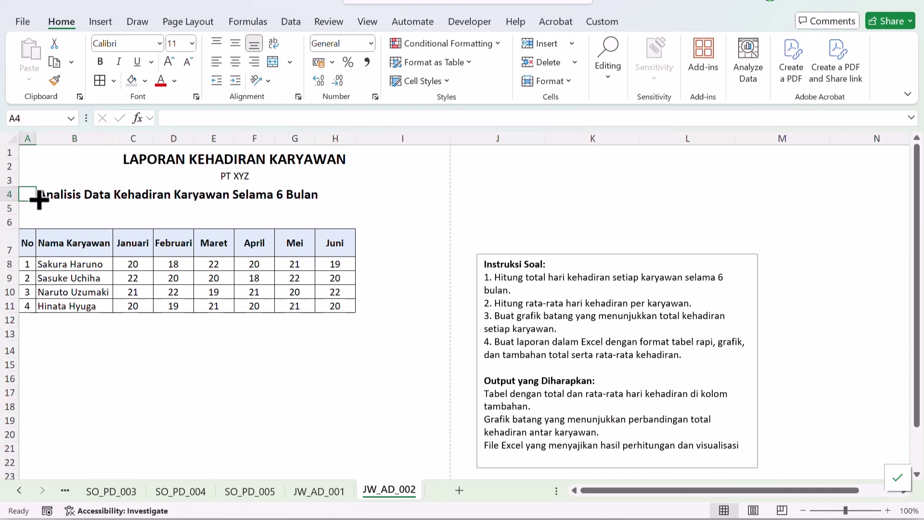
pyautogui.write('Judu')
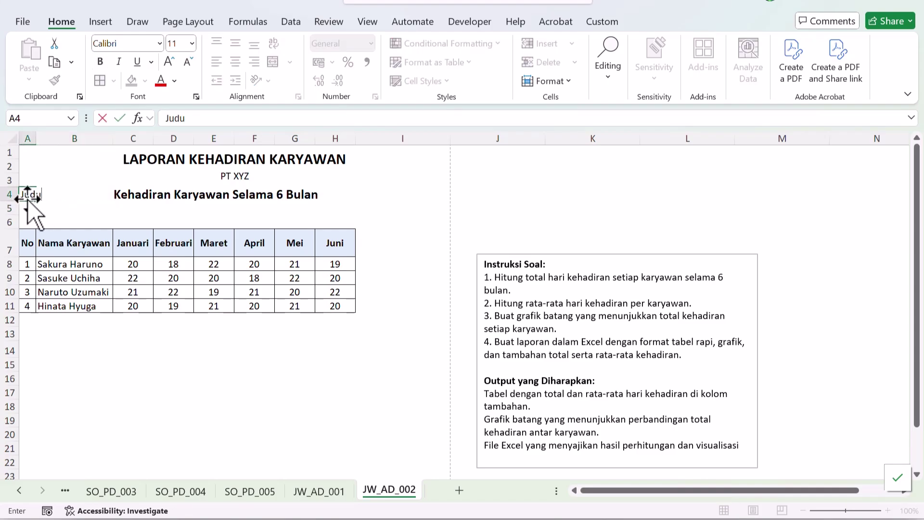
pyautogui.write('l Laporan')
pyautogui.press('Return')
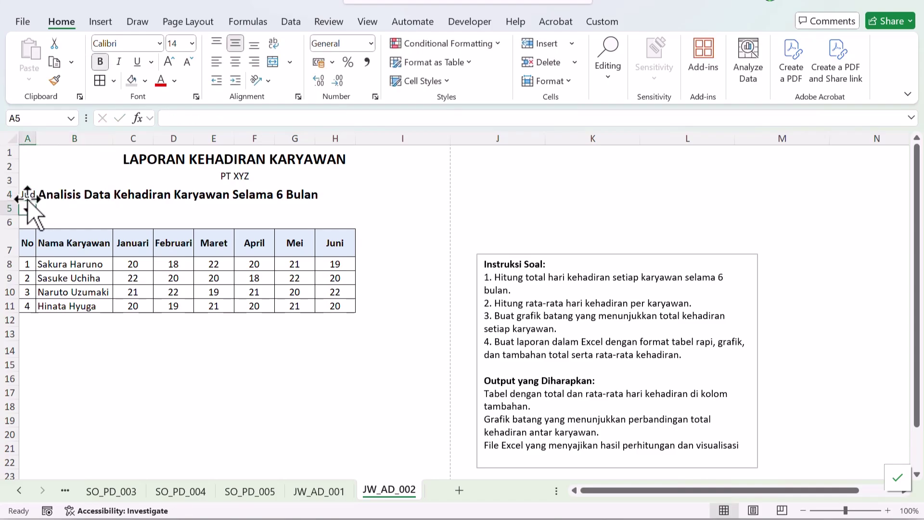
# Move the analysis title from B4 to C4 and merge A4:B4 around the "Judul Laporan" label.
pyautogui.click(61, 192)
pyautogui.hotkey('ctrl', 'c')
pyautogui.click(120, 187)
pyautogui.press('Return')
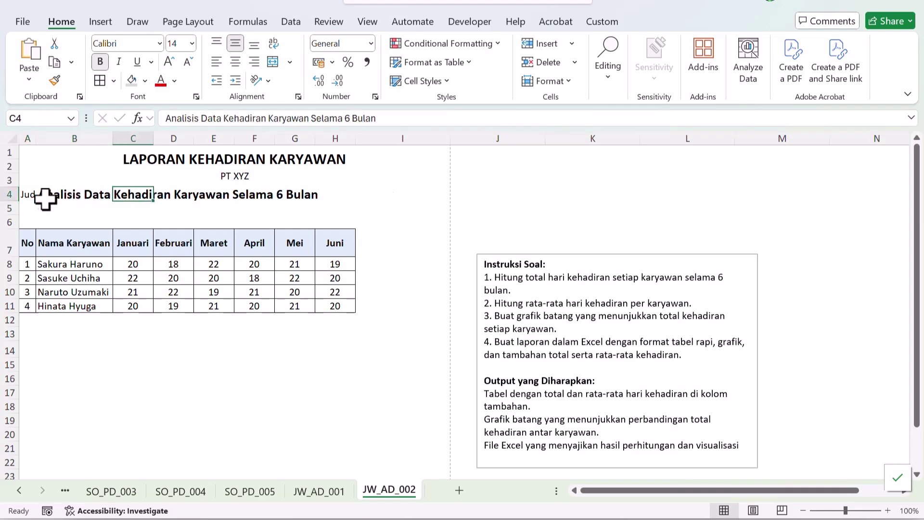
pyautogui.moveTo(29, 195); pyautogui.dragTo(62, 196)
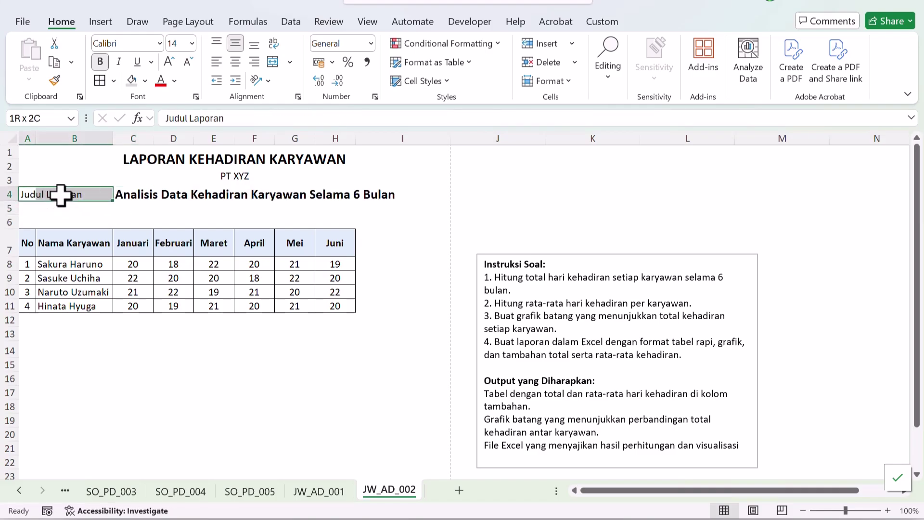
pyautogui.click(272, 62)
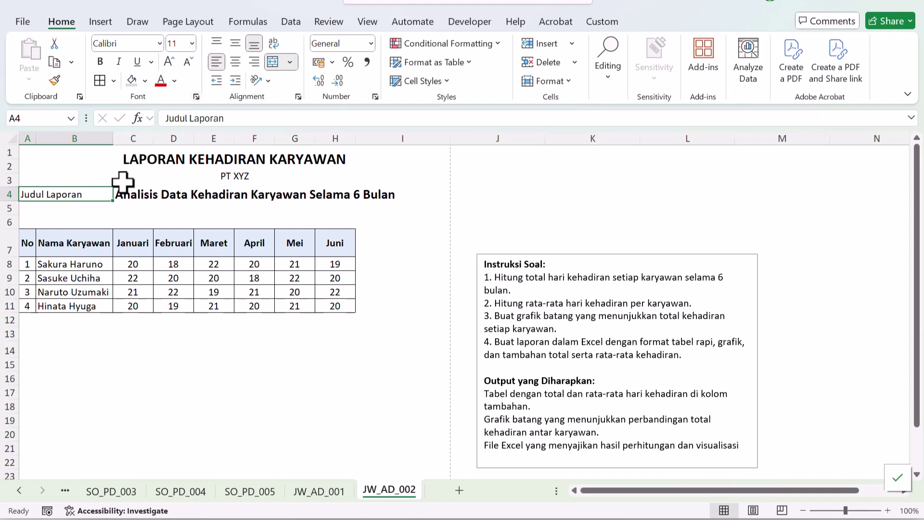
# Put a colon and a space before the title in C4 and remove the bold from the title words.
pyautogui.doubleClick(105, 193)
pyautogui.click(118, 195)
pyautogui.doubleClick(120, 192)
pyautogui.write(':')
pyautogui.hotkey('ctrl', 'shift', 'Right')
pyautogui.hotkey('ctrl', 'shift', 'Right')
pyautogui.hotkey('ctrl', 'shift', 'Right')
pyautogui.hotkey('ctrl', 'shift', 'Right')
pyautogui.hotkey('ctrl', 'shift', 'Right')
pyautogui.hotkey('ctrl', 'shift', 'Right')
pyautogui.hotkey('ctrl', 'shift', 'Right')
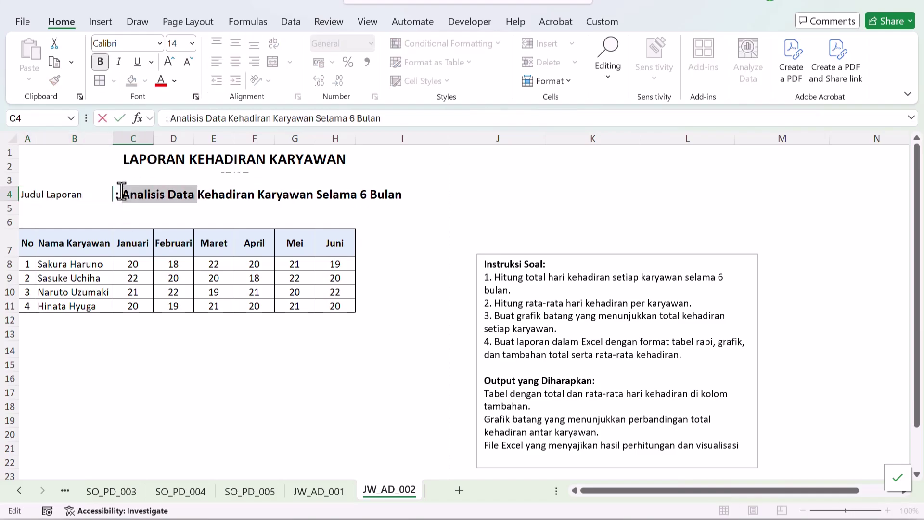
pyautogui.hotkey('ctrl', 'b')
pyautogui.click(128, 221)
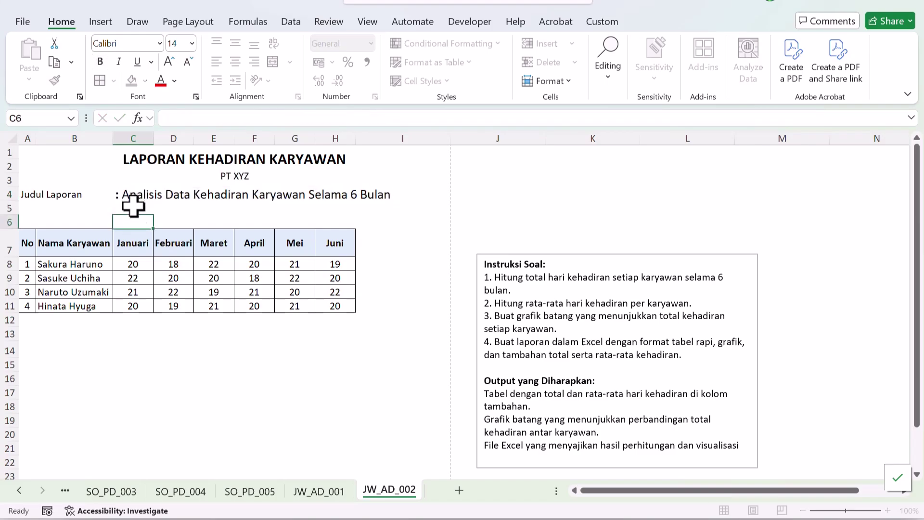
# Set the title text in C4 to 11 pt, all non-bold, and merge C4:H4.
pyautogui.click(129, 195)
pyautogui.moveTo(145, 198); pyautogui.dragTo(347, 201)
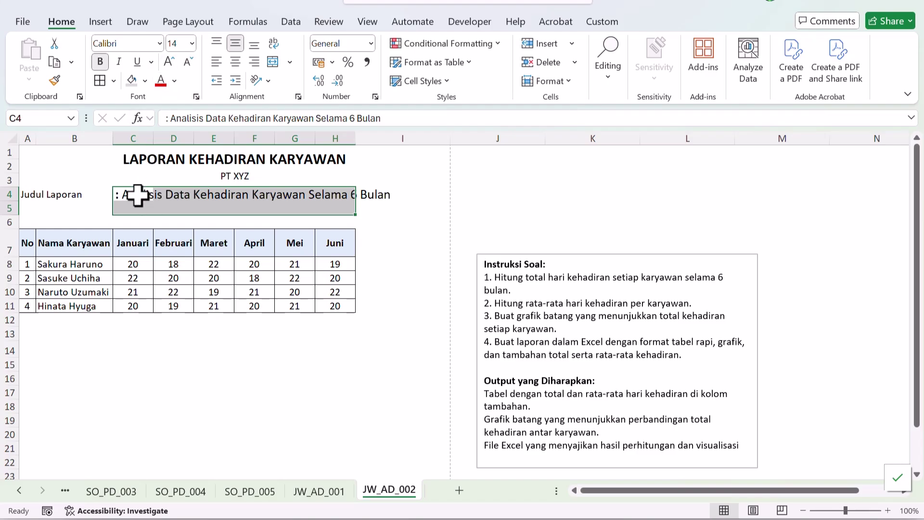
pyautogui.click(137, 195)
pyautogui.write('11')
pyautogui.press('Return')
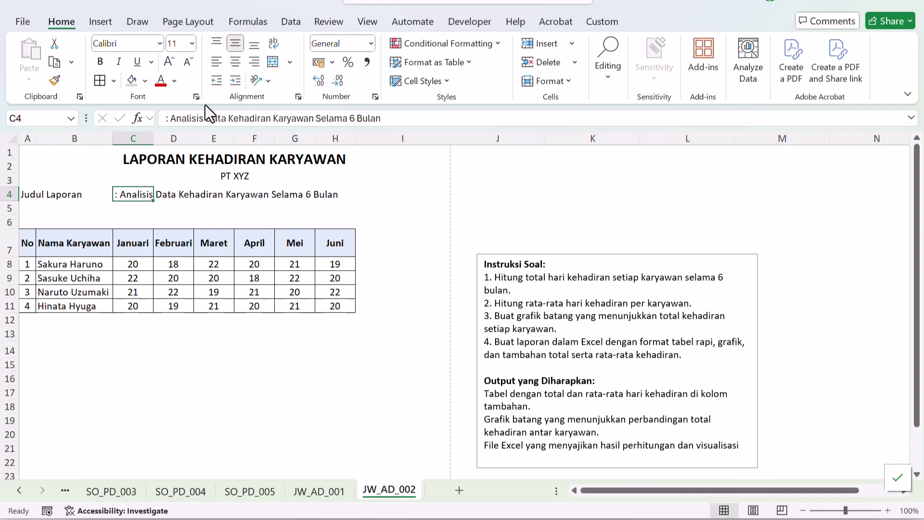
pyautogui.click(212, 207)
pyautogui.moveTo(138, 192); pyautogui.dragTo(342, 191)
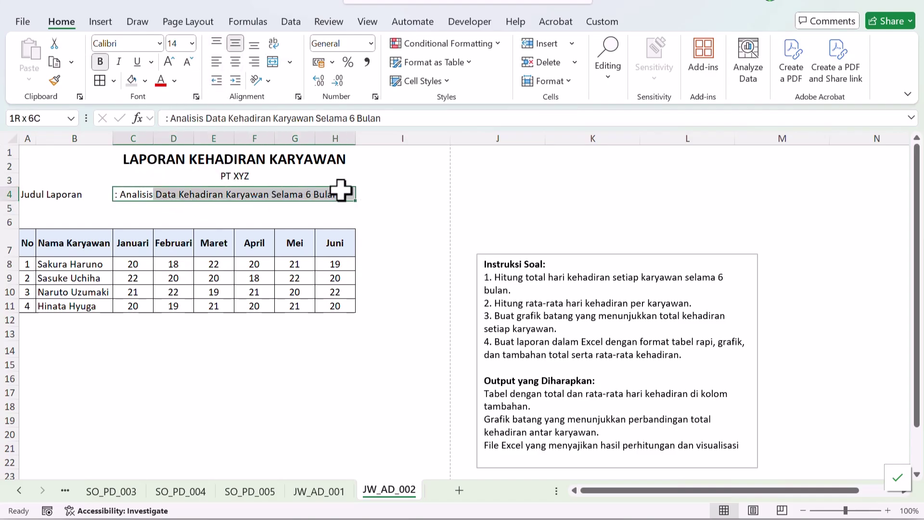
pyautogui.click(272, 62)
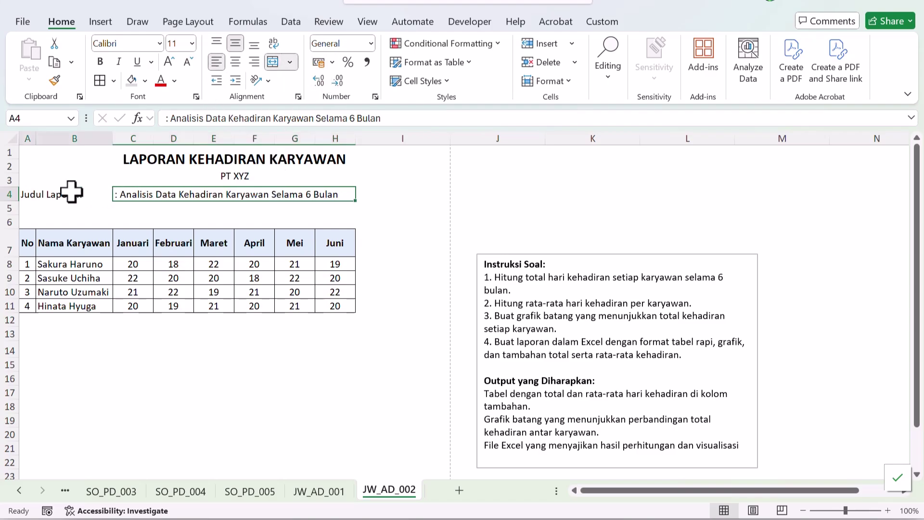
# Duplicate the "Judul Laporan" label and its title value from row 4 into row 5.
pyautogui.moveTo(29, 193); pyautogui.dragTo(124, 192)
pyautogui.hotkey('ctrl', 'c')
pyautogui.click(30, 208)
pyautogui.hotkey('ctrl', 'v')
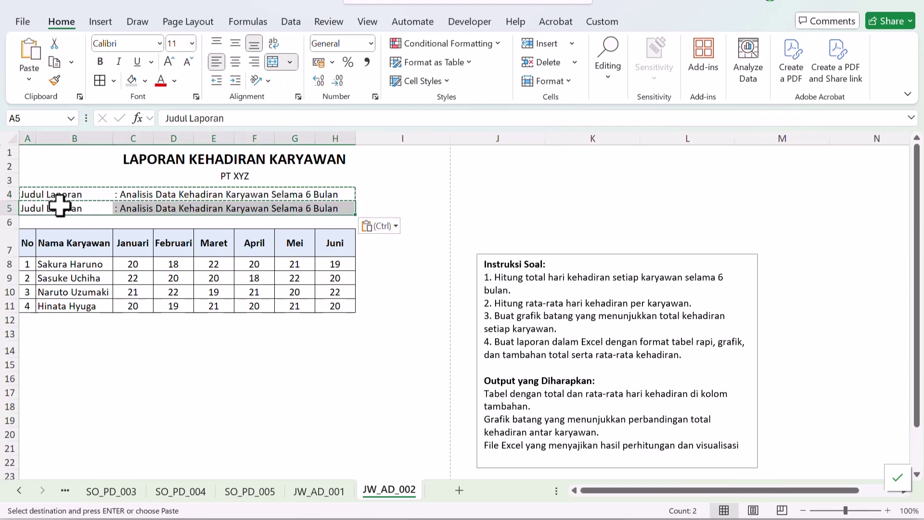
pyautogui.press('Escape')
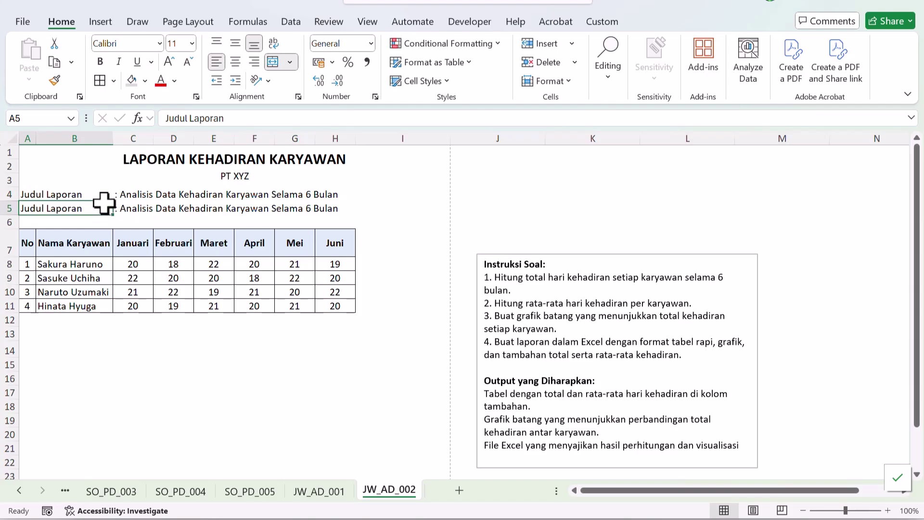
# Change the copied row 5 to the label "Periode" with the value ": Januari - Juni 2025".
pyautogui.write('Peri')
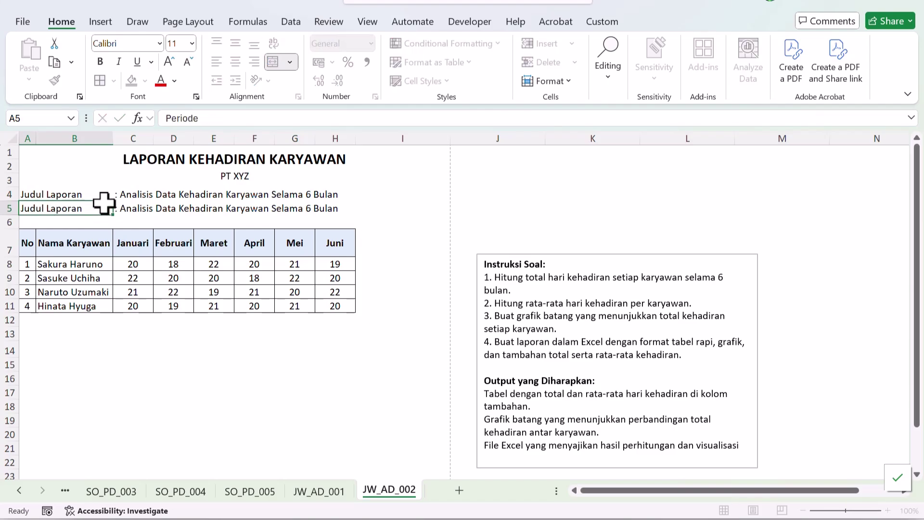
pyautogui.write('ode')
pyautogui.press('Tab')
pyautogui.press('Tab')
pyautogui.press('F2')
pyautogui.press('BackSpace')
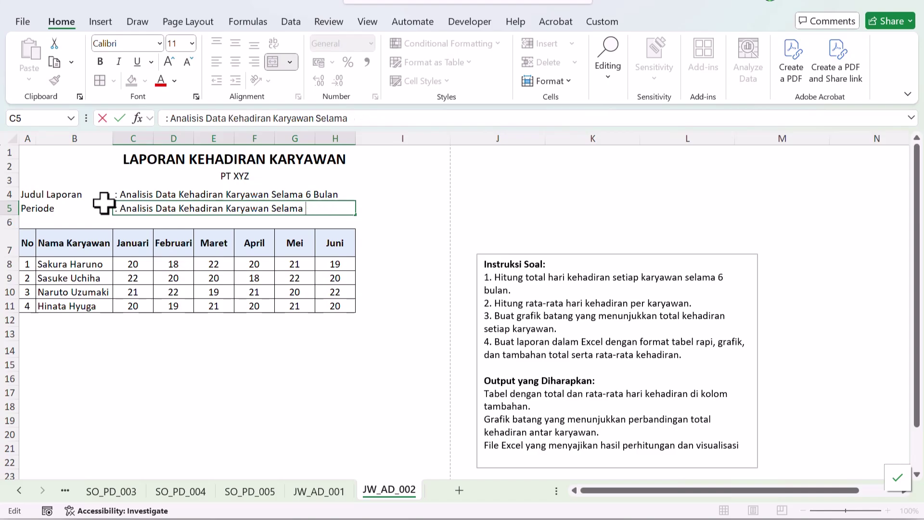
pyautogui.press('BackSpace')
pyautogui.press('BackSpace')
pyautogui.press('BackSpace')
pyautogui.press('BackSpace')
pyautogui.press('BackSpace')
pyautogui.press('BackSpace')
pyautogui.press('BackSpace')
pyautogui.press('BackSpace')
pyautogui.press('BackSpace')
pyautogui.press('BackSpace')
pyautogui.press('BackSpace')
pyautogui.press('BackSpace')
pyautogui.press('BackSpace')
pyautogui.press('BackSpace')
pyautogui.press('BackSpace')
pyautogui.press('BackSpace')
pyautogui.press('BackSpace')
pyautogui.press('BackSpace')
pyautogui.press('BackSpace')
pyautogui.press('BackSpace')
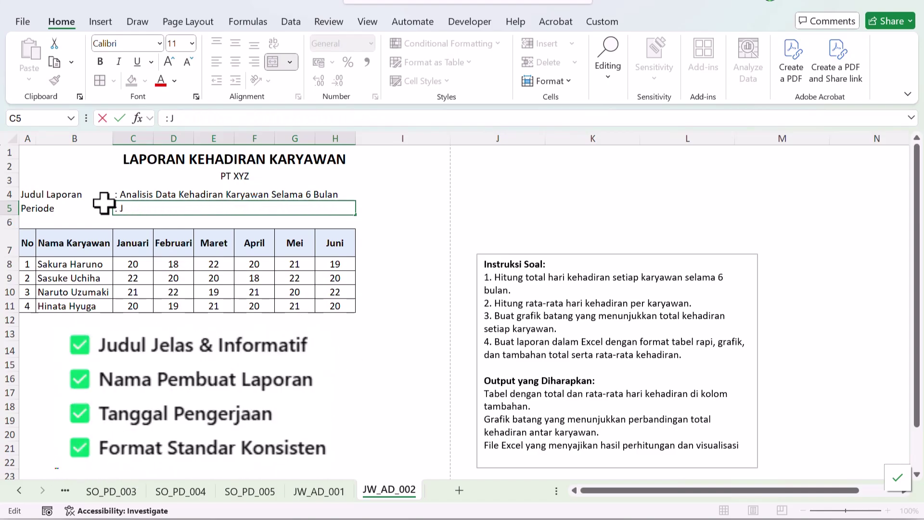
pyautogui.write('Januari - ')
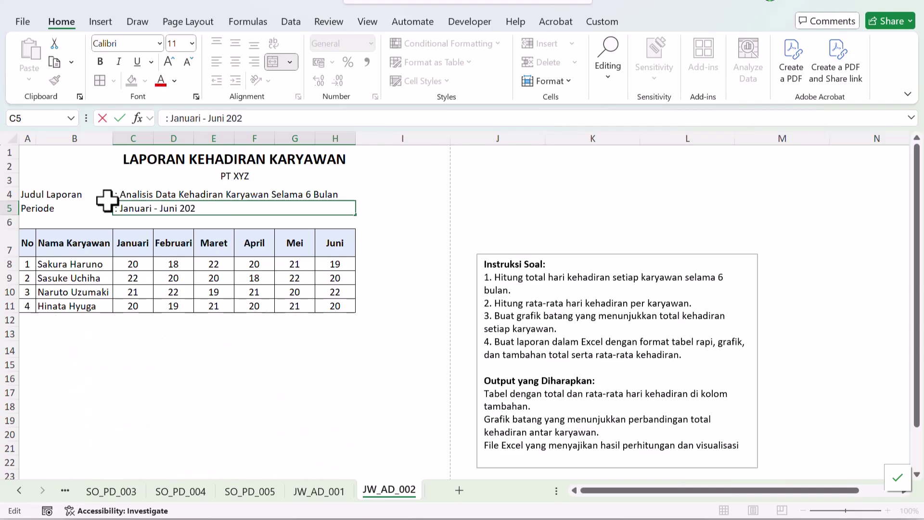
pyautogui.write('Juni 20')
pyautogui.press('BackSpace')
pyautogui.press('BackSpace')
pyautogui.write('2025')
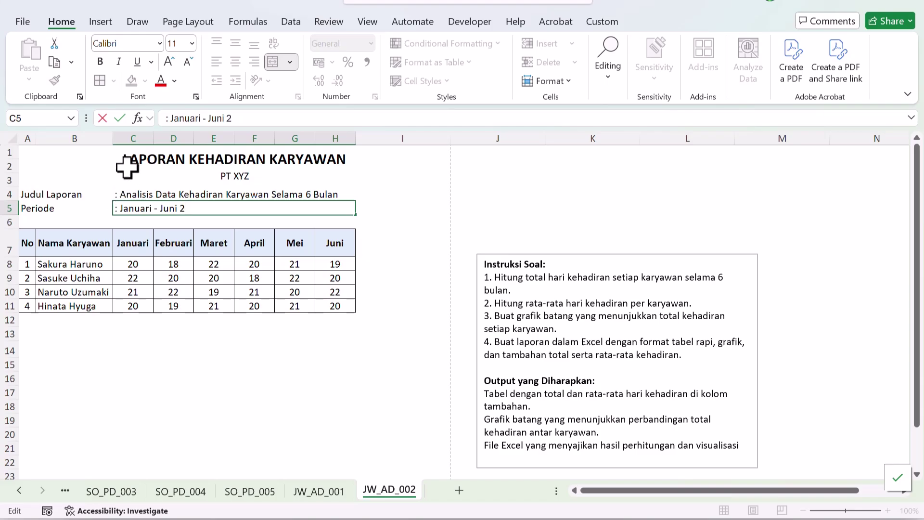
pyautogui.press('Return')
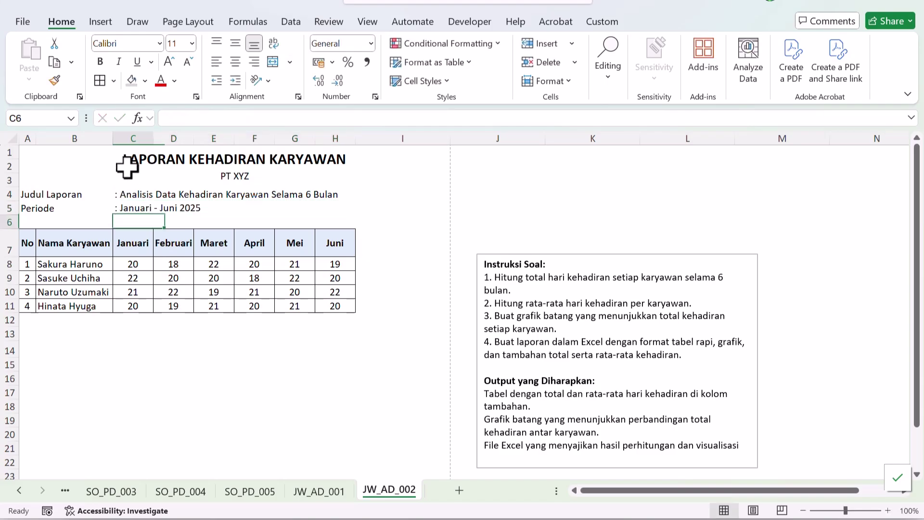
# Insert a new row at row 6, directly below the "Periode" line.
pyautogui.moveTo(8, 226); pyautogui.dragTo(13, 227)
pyautogui.rightClick(9, 226)
pyautogui.rightClick(10, 219)
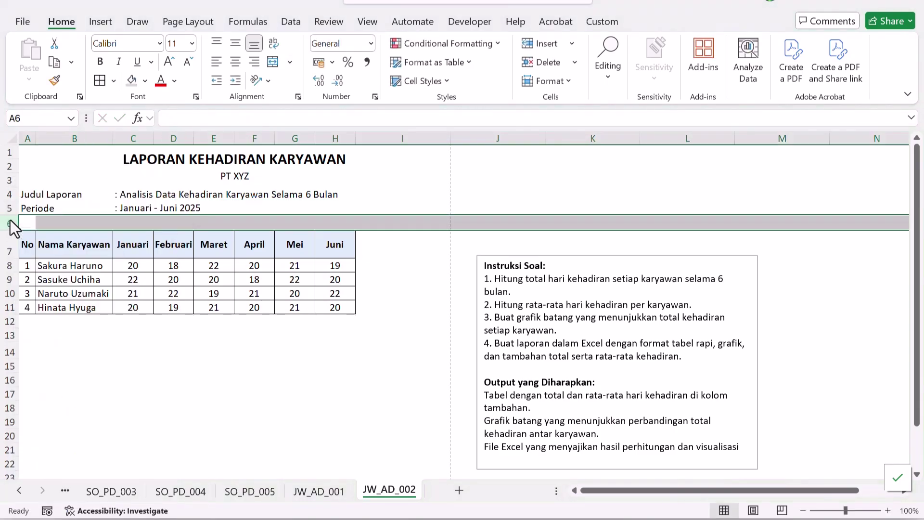
pyautogui.press('Escape')
pyautogui.click(10, 222)
pyautogui.hotkey('ctrl', '+')
# Copy the merged "Periode" label cell into A6 and change its text to "Penyusun".
pyautogui.click(31, 209)
pyautogui.hotkey('ctrl', 'c')
pyautogui.click(31, 221)
pyautogui.hotkey('ctrl', 'v')
pyautogui.press('Escape')
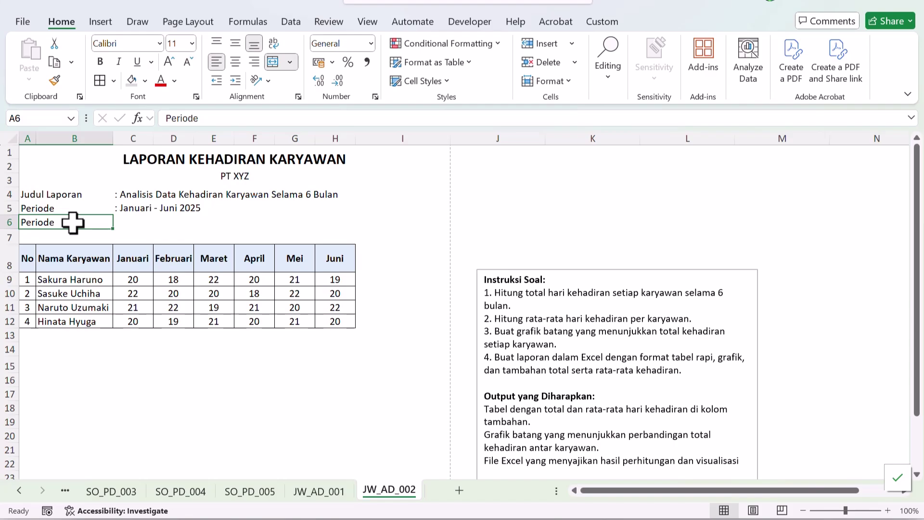
pyautogui.write('Penyusun')
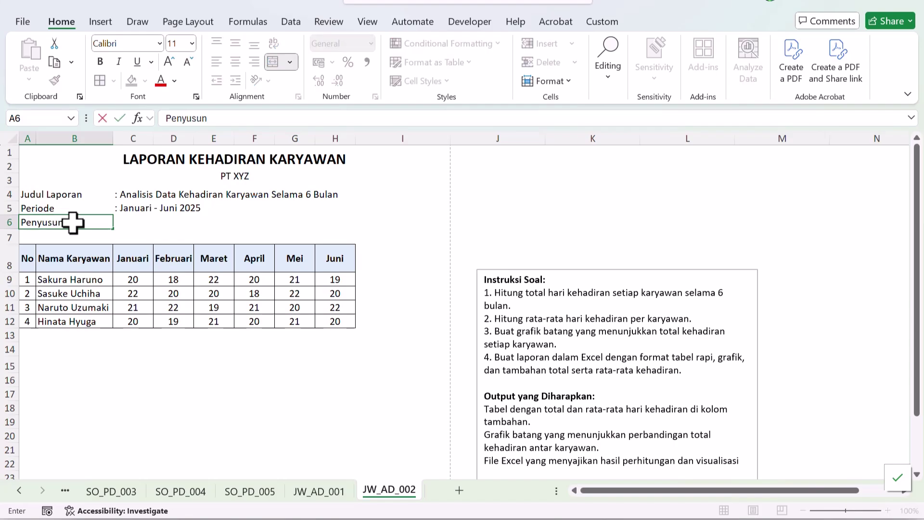
# Copy the period value cell from C5 to C6 and replace its text after the colon with the author's name.
pyautogui.press('Return')
pyautogui.press('Right')
pyautogui.press('Up')
pyautogui.press('Right')
pyautogui.press('Up')
pyautogui.hotkey('ctrl', 'c')
pyautogui.press('Down')
pyautogui.hotkey('ctrl', 'v')
pyautogui.press('F2')
pyautogui.press('BackSpace')
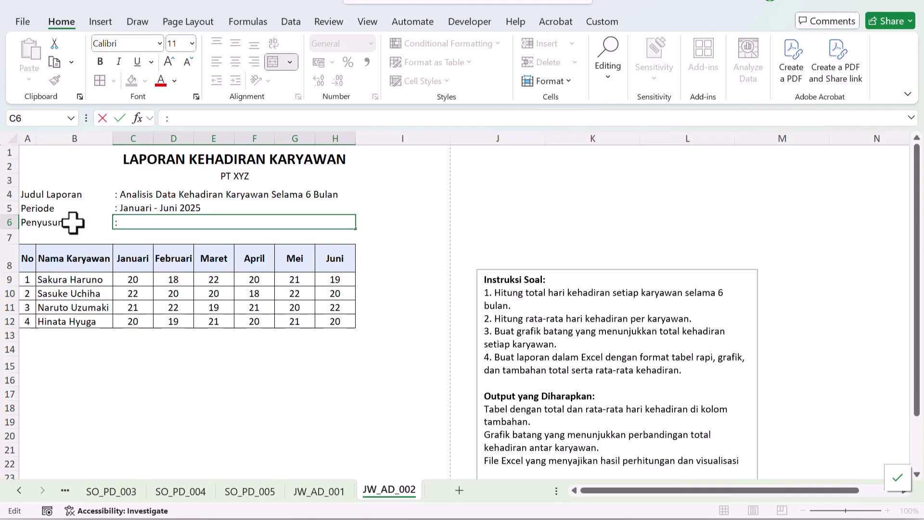
pyautogui.write("Kang Rey'z")
pyautogui.press('Return')
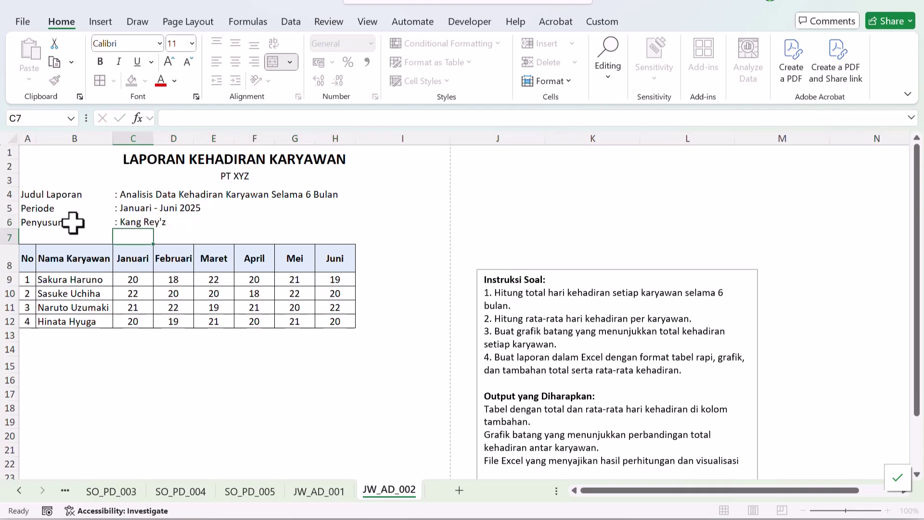
# Insert a row at row 7 with the merged label "Tanggal dibuat" and enter ": Minggu, 26 Januari 2025" in C7.
pyautogui.rightClick(12, 237)
pyautogui.press('i')
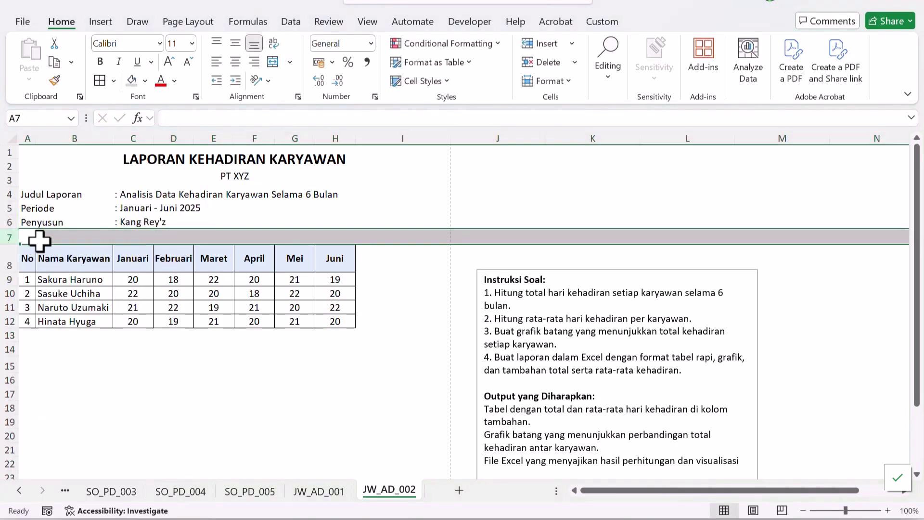
pyautogui.click(41, 223)
pyautogui.hotkey('ctrl', 'c')
pyautogui.click(29, 236)
pyautogui.hotkey('ctrl', 'v')
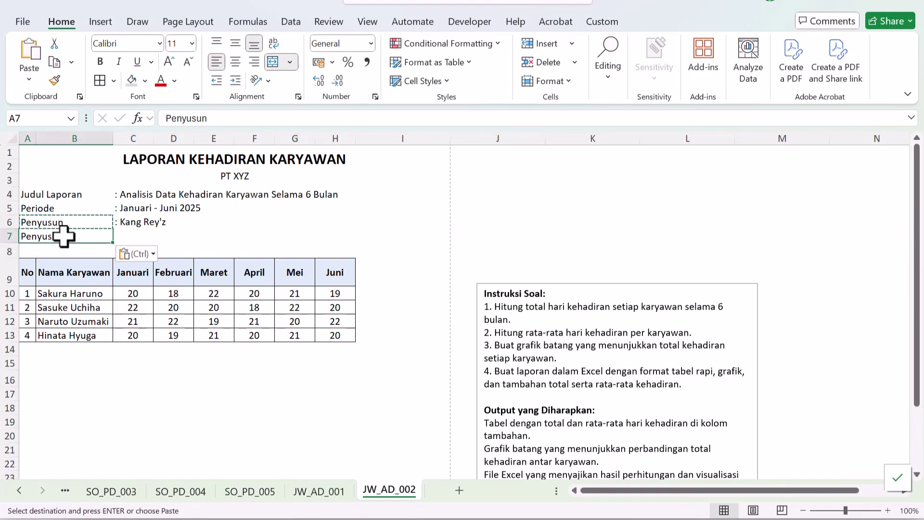
pyautogui.write('Tanggal dibuat')
pyautogui.press('Tab')
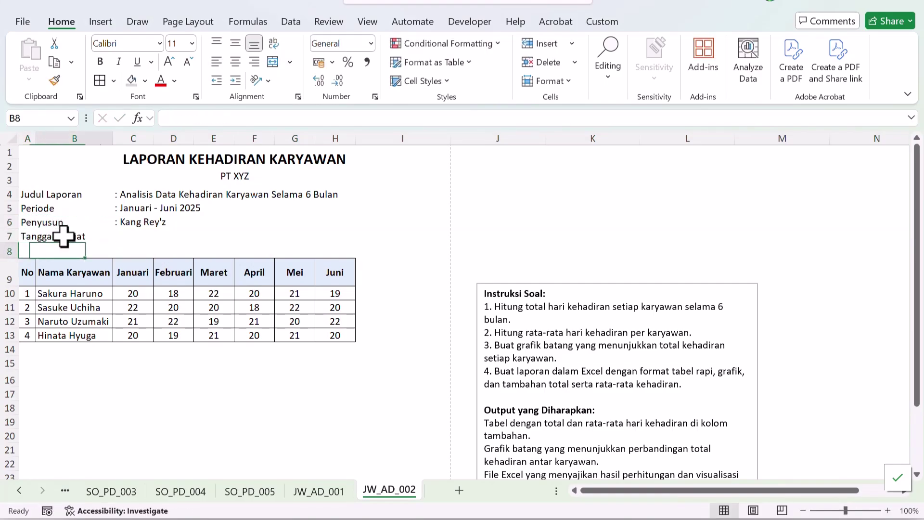
pyautogui.write(': Minggu, 26 Januari 2025')
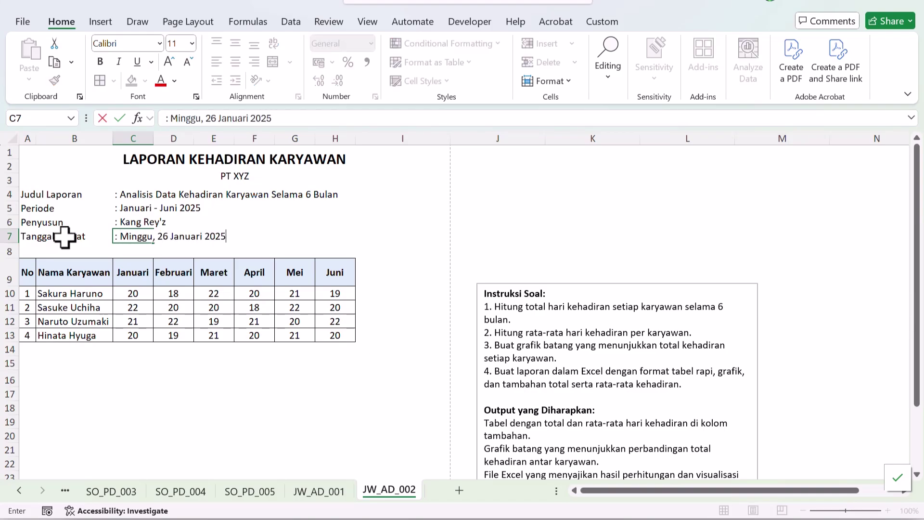
pyautogui.press('Return')
pyautogui.click(127, 292)
pyautogui.click(293, 313)
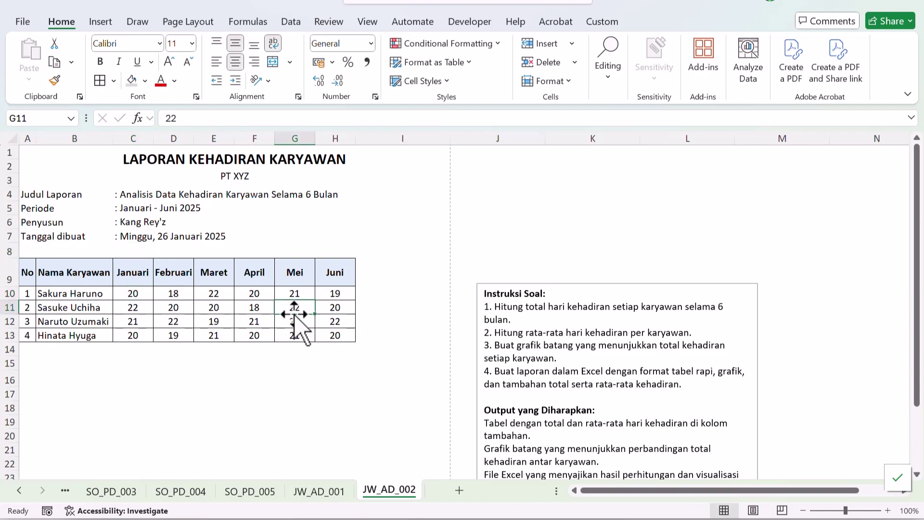
pyautogui.scroll(-1, 347, 325)
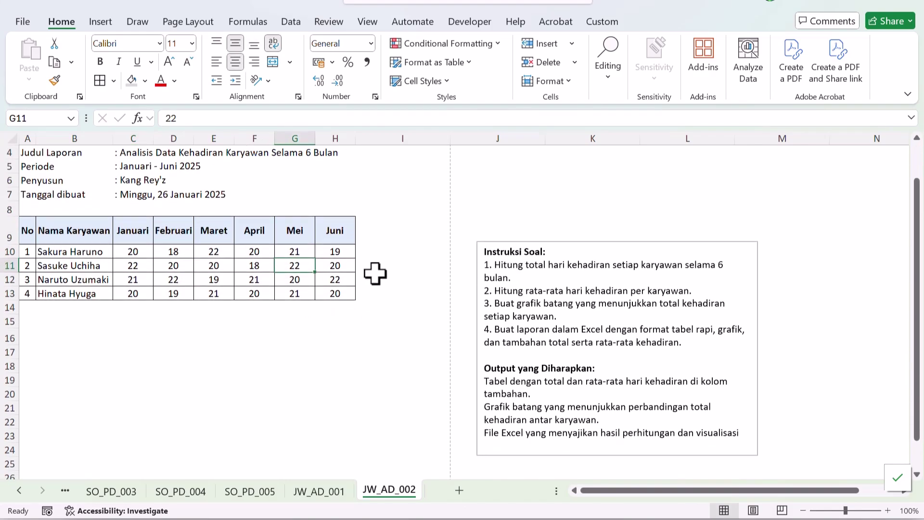
# Copy the "Juni" header cell into I9 and change its text to "Total".
pyautogui.click(349, 232)
pyautogui.hotkey('ctrl', 'c')
pyautogui.click(373, 226)
pyautogui.hotkey('ctrl', 'v')
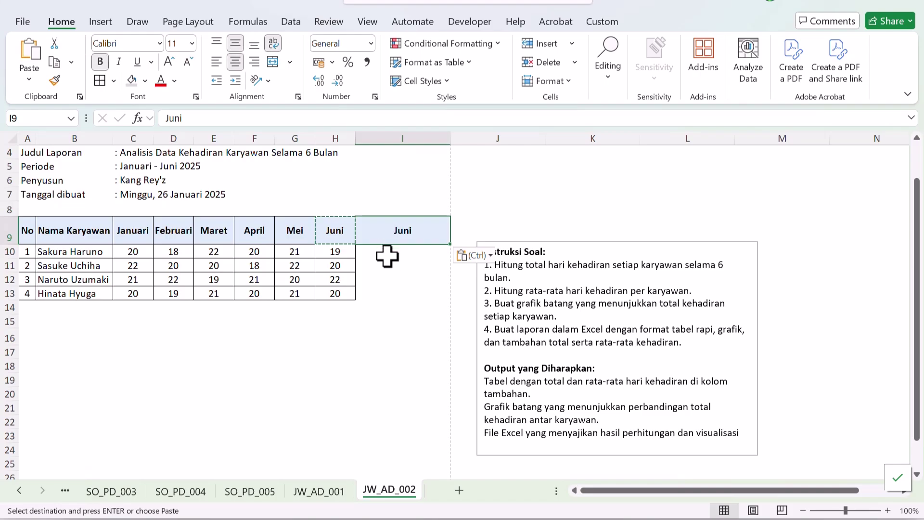
pyautogui.press('Escape')
pyautogui.write('Total')
pyautogui.press('Return')
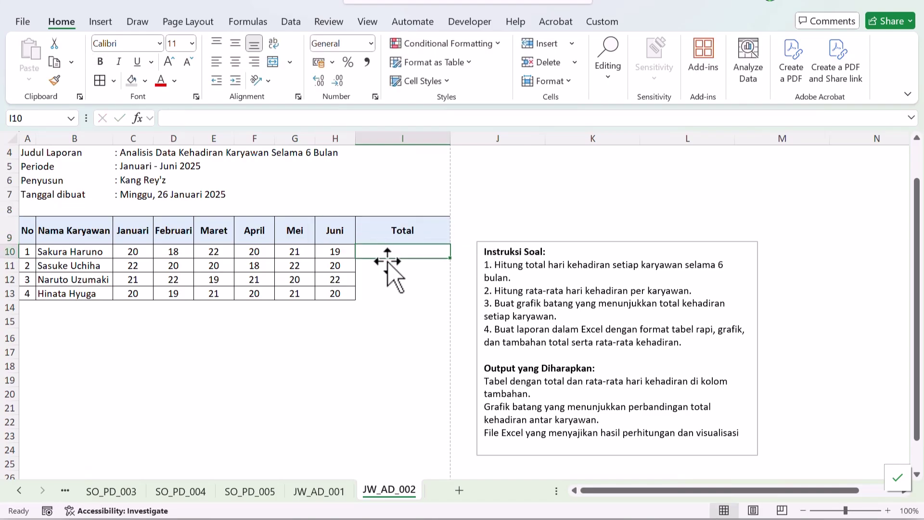
# Try the I9 header in capitals as "TOTAL" and compare it with the month headers in row 9.
pyautogui.moveTo(25, 231); pyautogui.dragTo(330, 237)
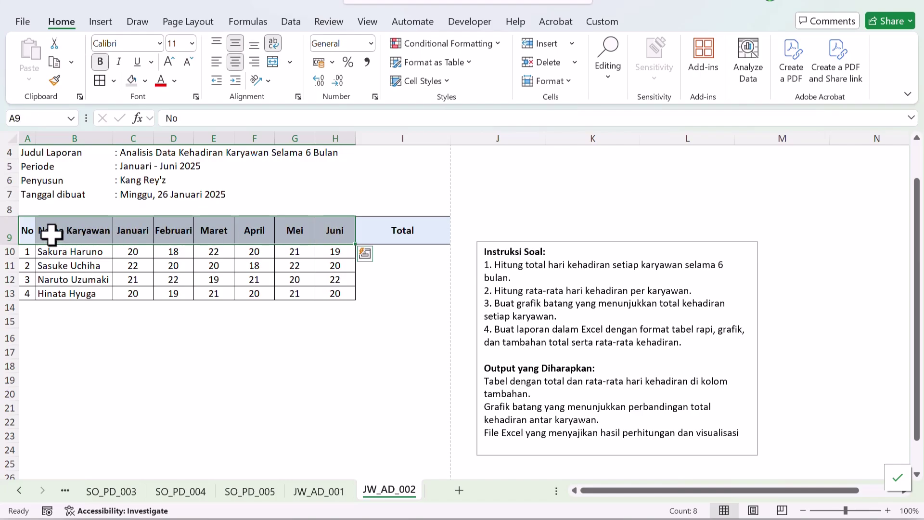
pyautogui.click(405, 224)
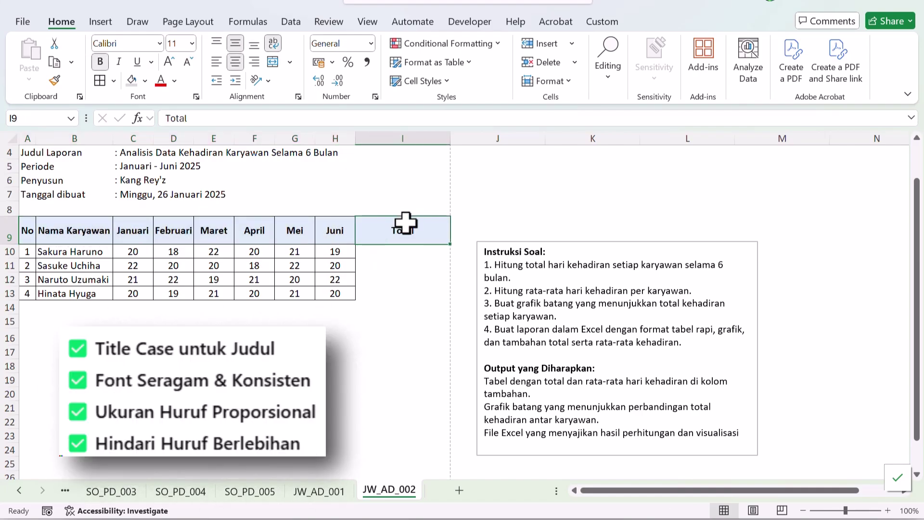
pyautogui.write('TOTAL')
pyautogui.press('Return')
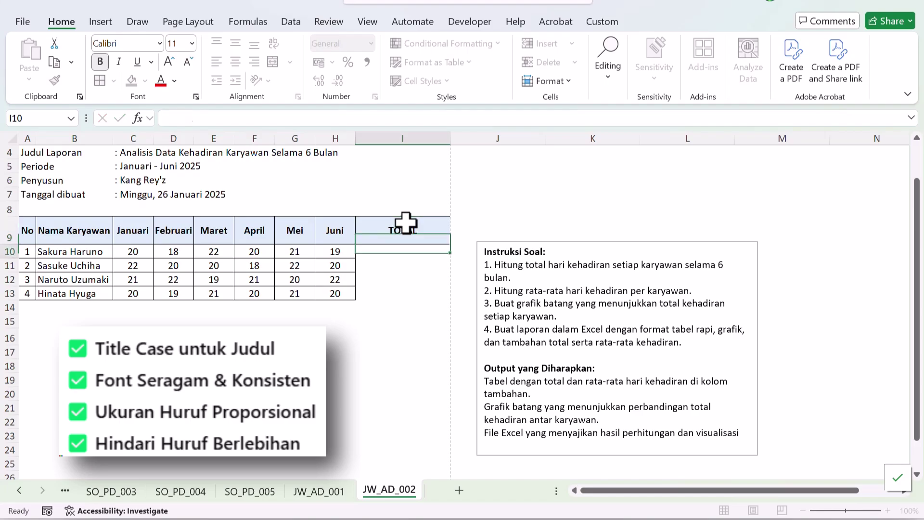
pyautogui.press('Up')
pyautogui.press('Left')
pyautogui.press('Left')
pyautogui.press('Left')
pyautogui.press('Left')
pyautogui.press('Left')
pyautogui.press('Left')
pyautogui.press('Left')
pyautogui.press('Left')
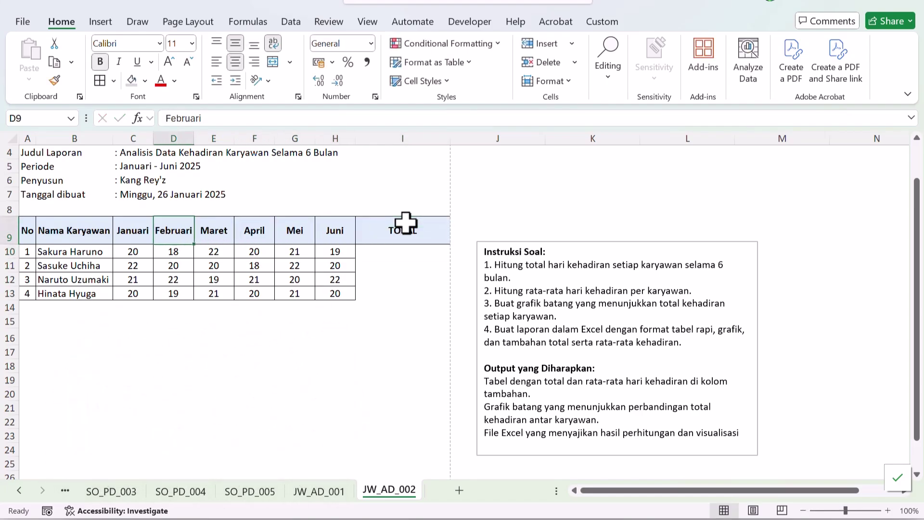
pyautogui.press('Right')
pyautogui.press('Right')
pyautogui.press('Right')
pyautogui.press('Right')
pyautogui.press('Right')
pyautogui.press('Right')
pyautogui.press('Right')
pyautogui.press('Right')
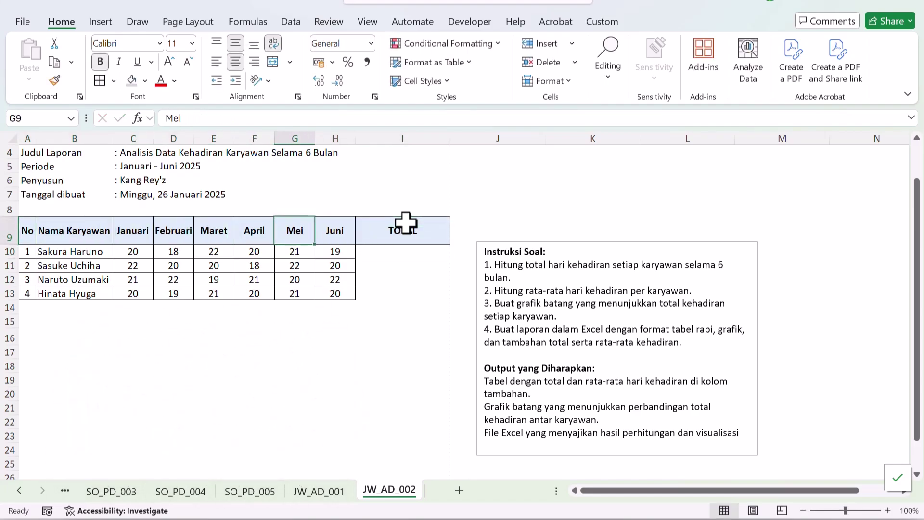
pyautogui.press('Left')
pyautogui.press('Left')
pyautogui.press('Left')
pyautogui.press('Left')
pyautogui.press('Right')
pyautogui.press('Right')
pyautogui.press('Right')
pyautogui.press('Right')
pyautogui.press('Left')
pyautogui.press('Left')
pyautogui.press('Right')
pyautogui.press('Right')
# Retype the I9 header as "Total" and apply all borders to the table range A9:I13.
pyautogui.write('T')
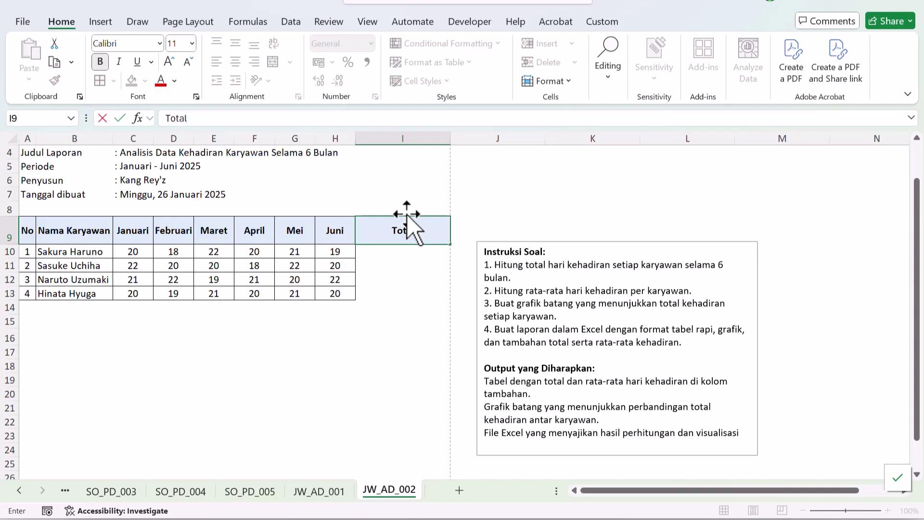
pyautogui.write('otal')
pyautogui.press('Return')
pyautogui.moveTo(24, 226); pyautogui.dragTo(375, 290)
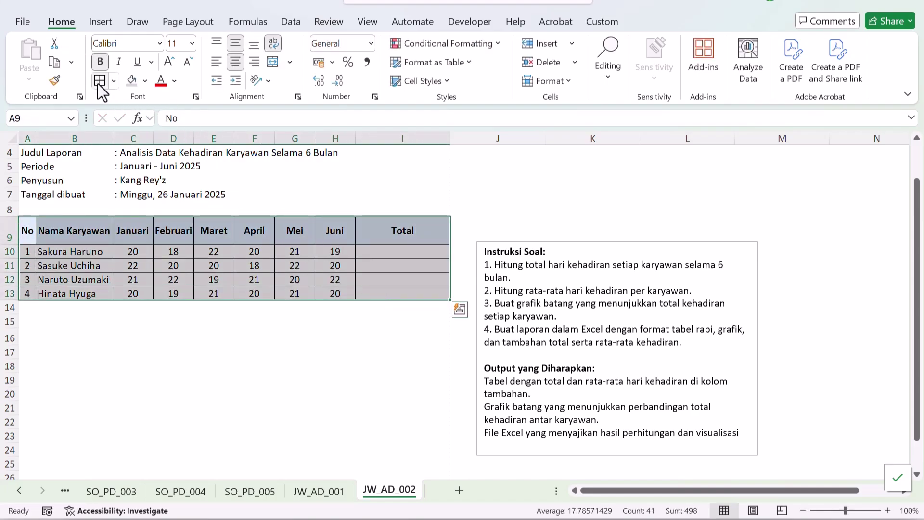
pyautogui.click(380, 263)
# Narrow the Total column I and move the instructions text box further away from the table.
pyautogui.moveTo(449, 135); pyautogui.dragTo(398, 136)
pyautogui.moveTo(435, 244); pyautogui.dragTo(540, 227)
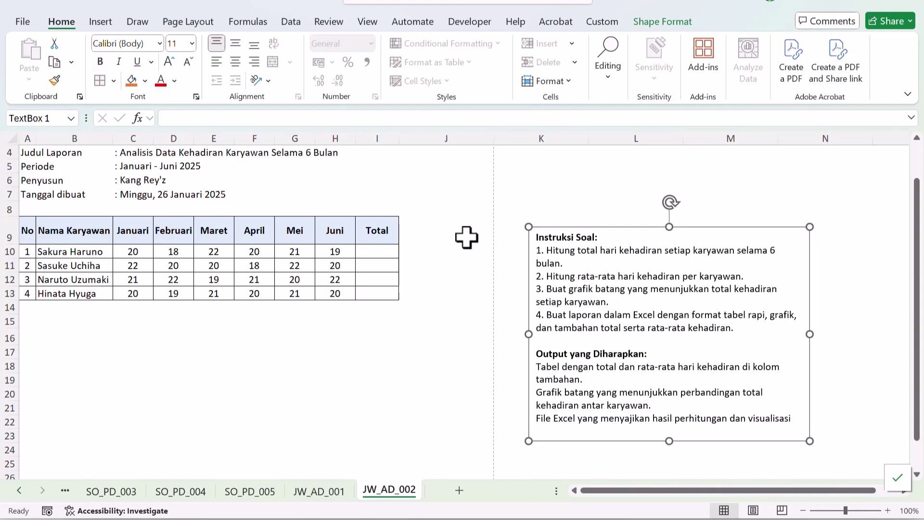
pyautogui.click(374, 169)
pyautogui.moveTo(398, 138); pyautogui.dragTo(411, 142)
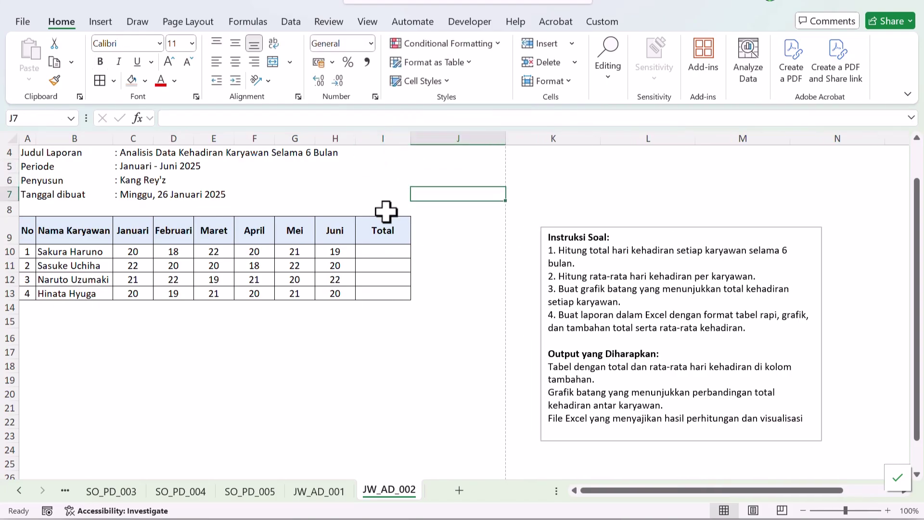
# Enter =SUM(C10:H10) in I10 and centre the cell both horizontally and vertically.
pyautogui.click(382, 250)
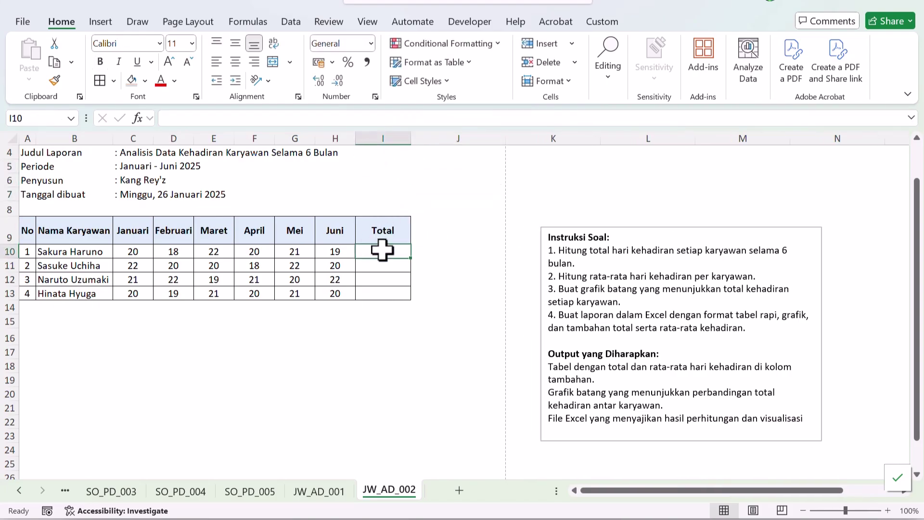
pyautogui.write('=su')
pyautogui.press('Tab')
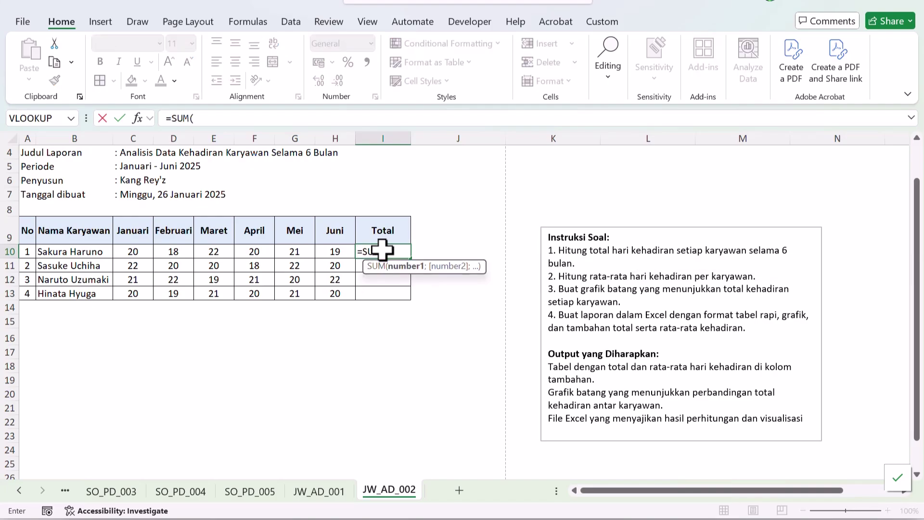
pyautogui.press('Left')
pyautogui.hotkey('shift', 'Left')
pyautogui.hotkey('shift', 'Left')
pyautogui.hotkey('shift', 'Left')
pyautogui.hotkey('shift', 'Left')
pyautogui.hotkey('shift', 'Left')
pyautogui.press('Return')
pyautogui.click(383, 250)
pyautogui.click(236, 43)
pyautogui.click(236, 62)
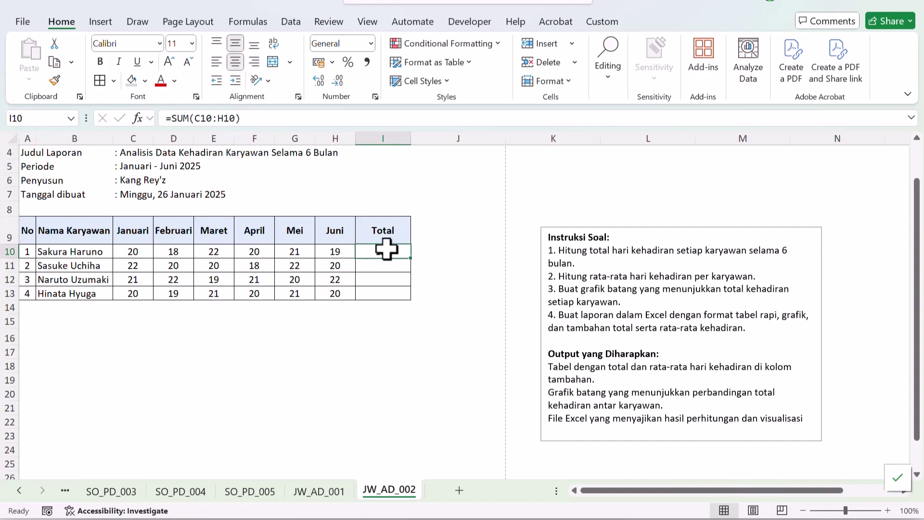
# Total the attendance days in C11:H11 into I11 with AutoSum.
pyautogui.moveTo(130, 264); pyautogui.dragTo(317, 263)
pyautogui.hotkey('alt', '=')
pyautogui.press('Down')
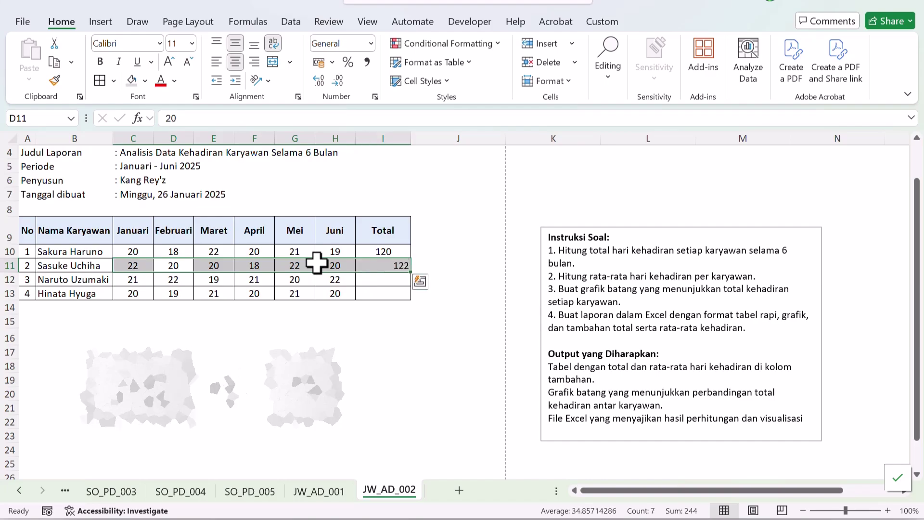
# Total the attendance days in C12:H12 into I12 with AutoSum.
pyautogui.click(383, 282)
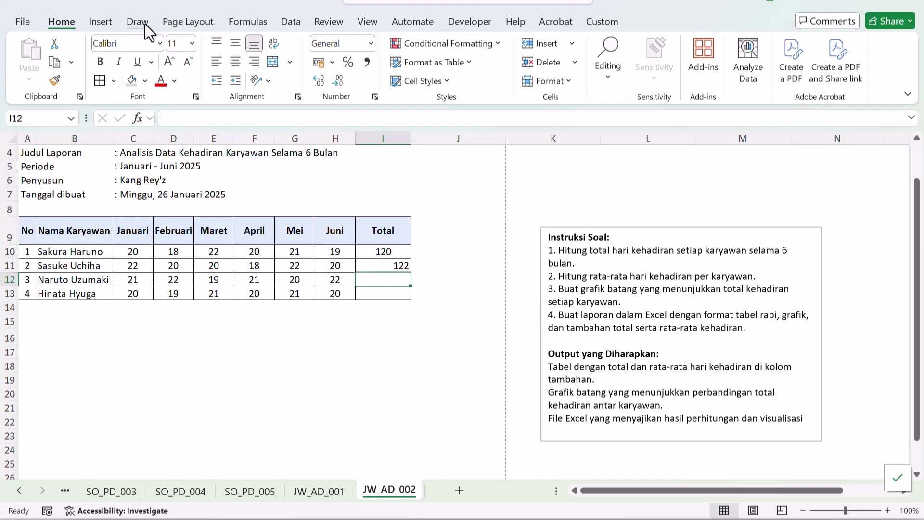
pyautogui.click(99, 24)
pyautogui.click(168, 23)
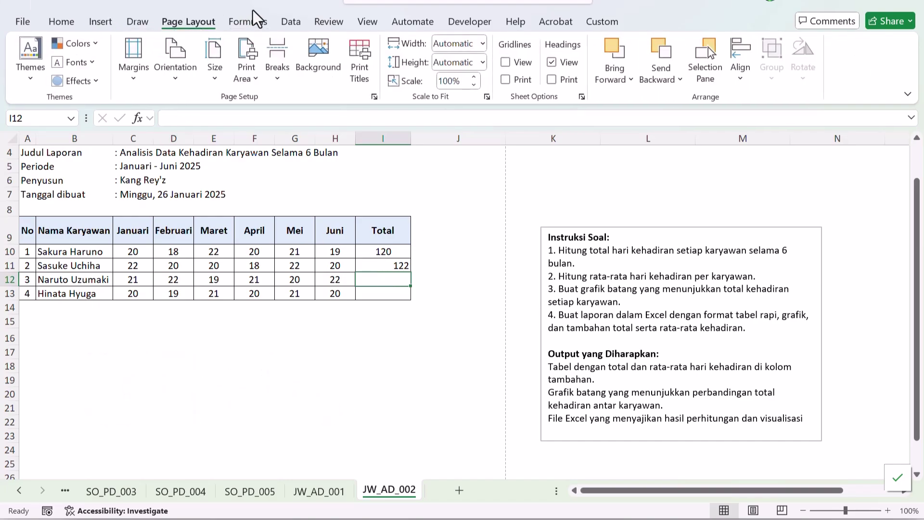
pyautogui.click(247, 20)
pyautogui.moveTo(139, 275); pyautogui.dragTo(334, 280)
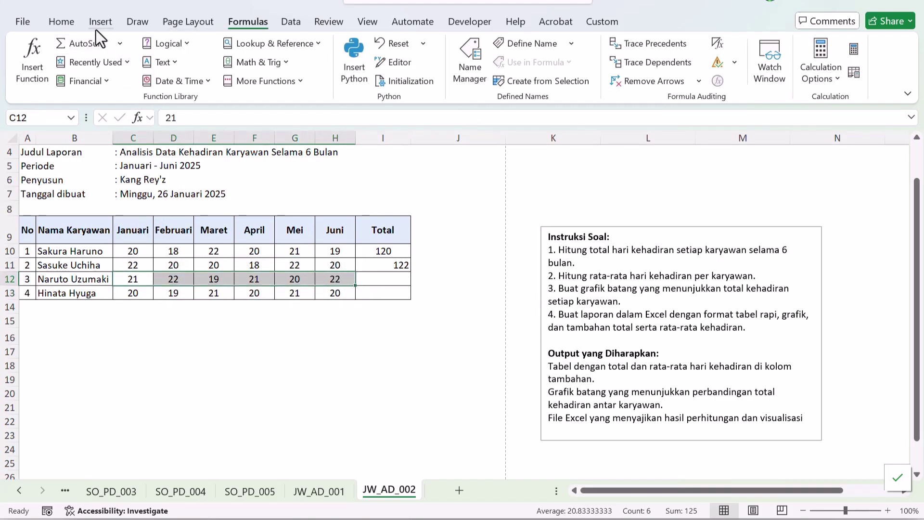
pyautogui.click(87, 43)
pyautogui.press('Tab')
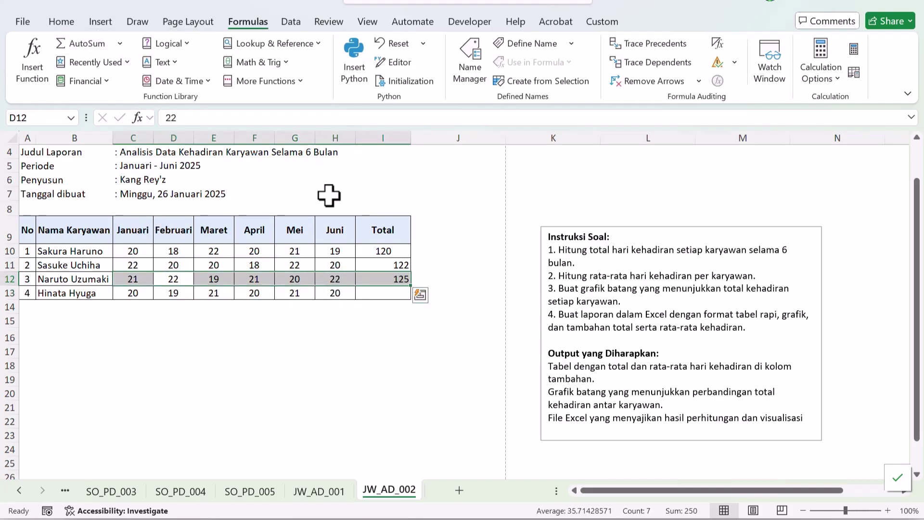
# Centre the Total column cells I10:I13 horizontally.
pyautogui.click(344, 226)
pyautogui.moveTo(376, 251); pyautogui.dragTo(375, 292)
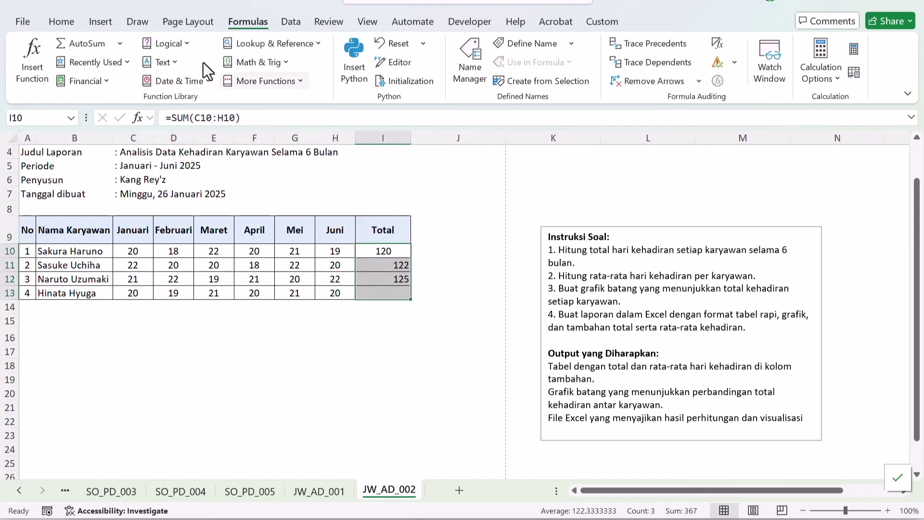
pyautogui.click(62, 21)
pyautogui.click(235, 63)
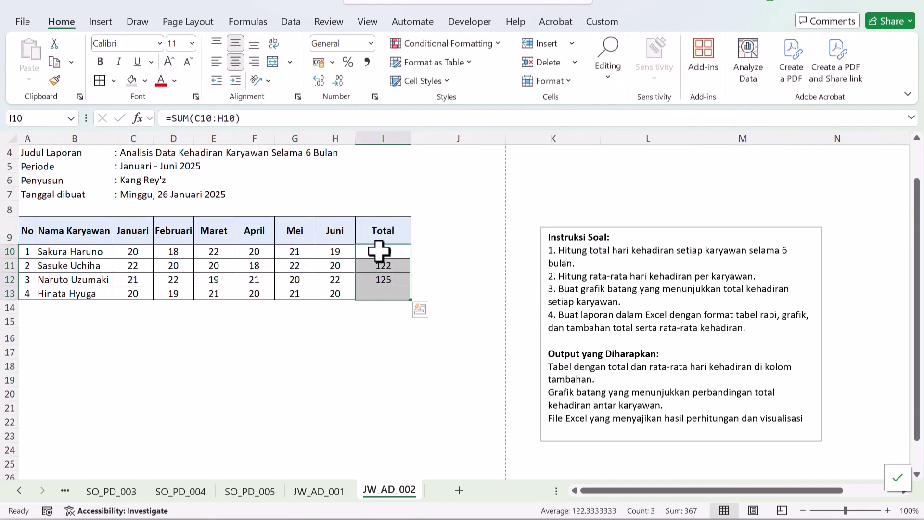
# Fill the SUM formula from I12 down to I13.
pyautogui.click(392, 279)
pyautogui.moveTo(410, 289); pyautogui.dragTo(412, 299)
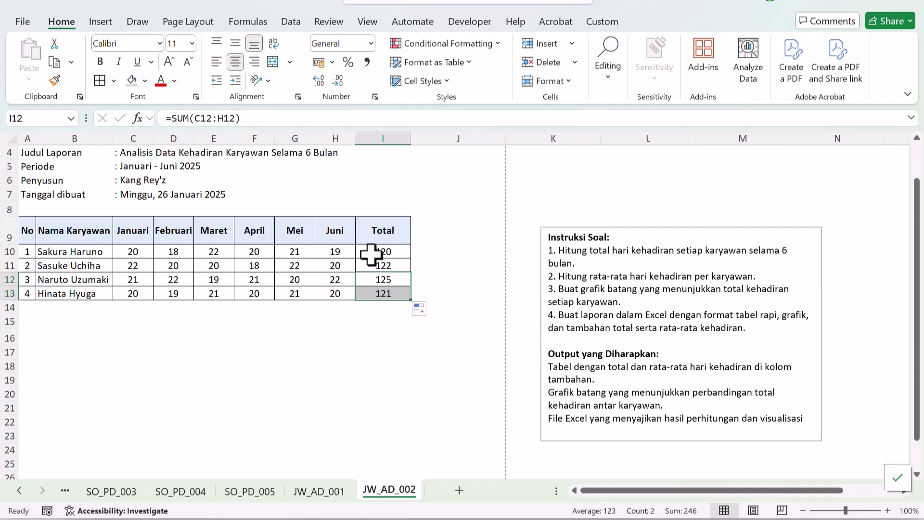
pyautogui.click(368, 252)
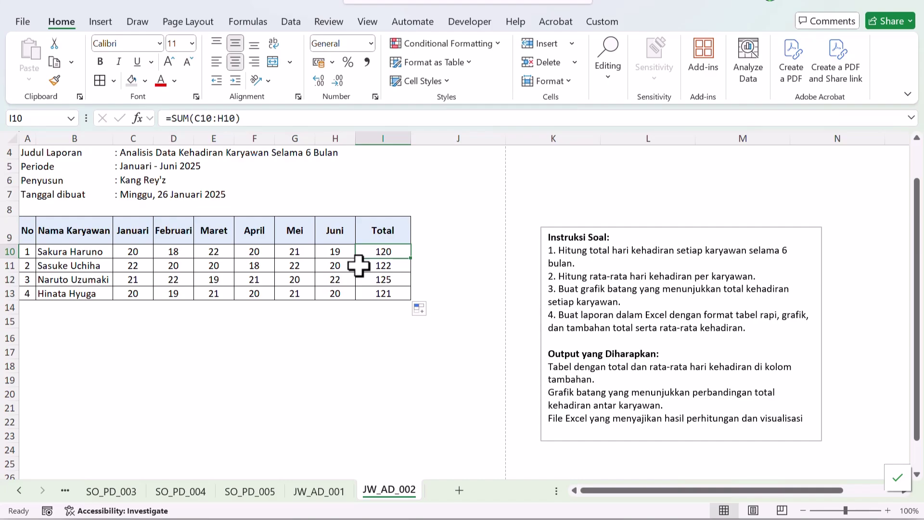
# Copy the Total column I9:I13 to J9 and change the copied header to "Rata-rata".
pyautogui.moveTo(369, 228); pyautogui.dragTo(392, 292)
pyautogui.hotkey('ctrl', 'c')
pyautogui.click(424, 232)
pyautogui.hotkey('ctrl', 'v')
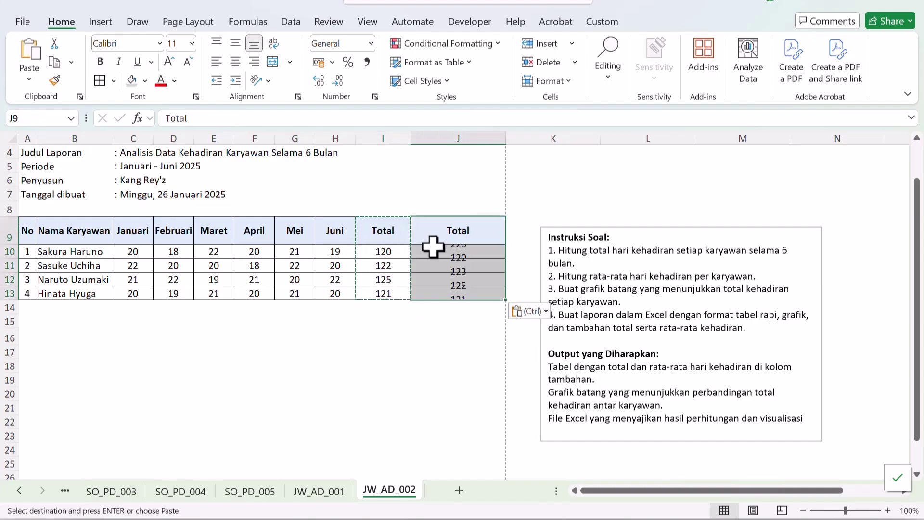
pyautogui.press('Escape')
pyautogui.click(439, 264)
pyautogui.click(441, 231)
pyautogui.write('Ra')
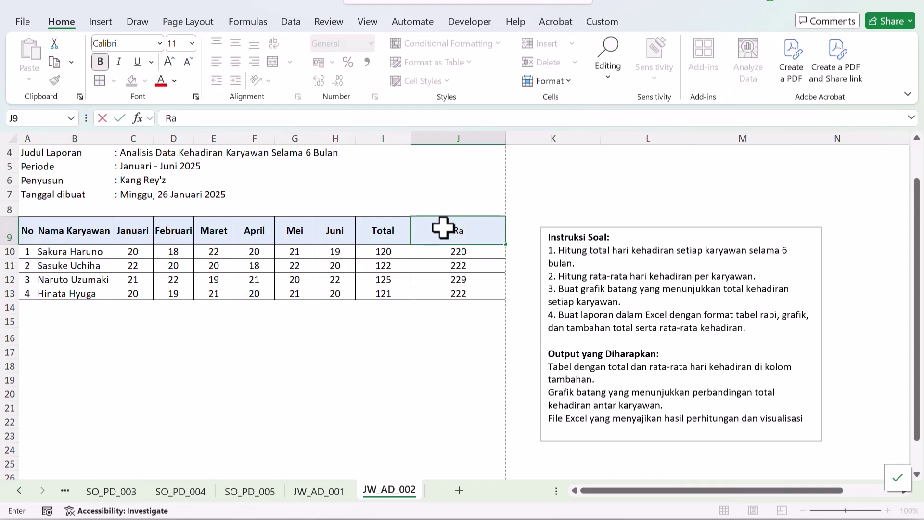
pyautogui.write('ta-rata')
pyautogui.press('Return')
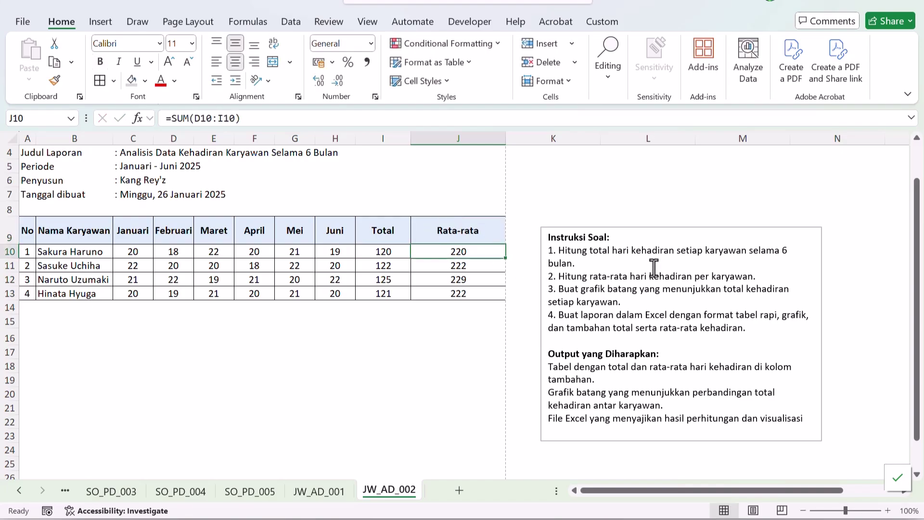
# Change the J10 formula to =AVERAGE(C10:H10) and fill it down to J13.
pyautogui.write('=')
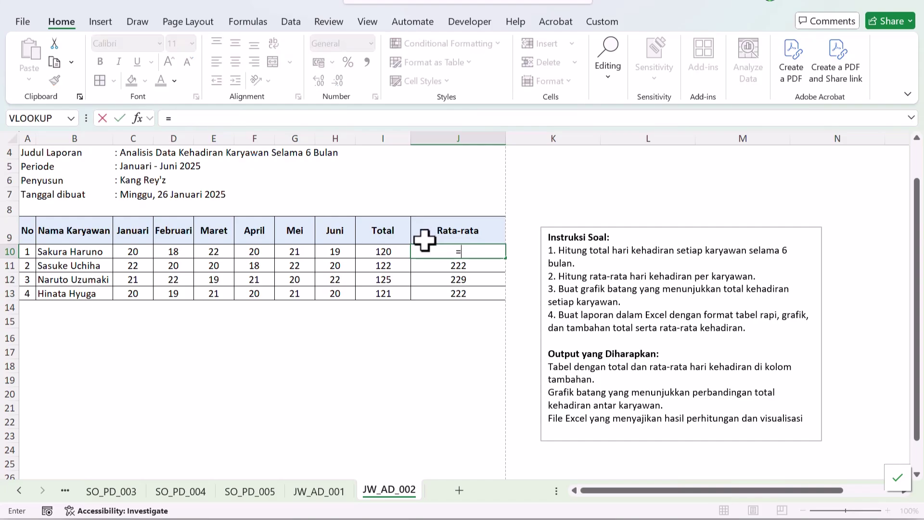
pyautogui.press('Escape')
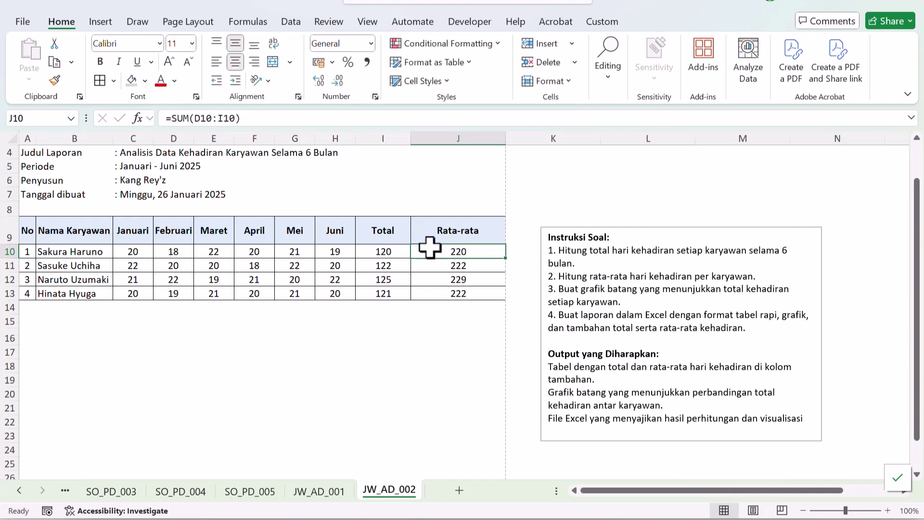
pyautogui.doubleClick(430, 247)
pyautogui.moveTo(226, 258); pyautogui.dragTo(182, 262)
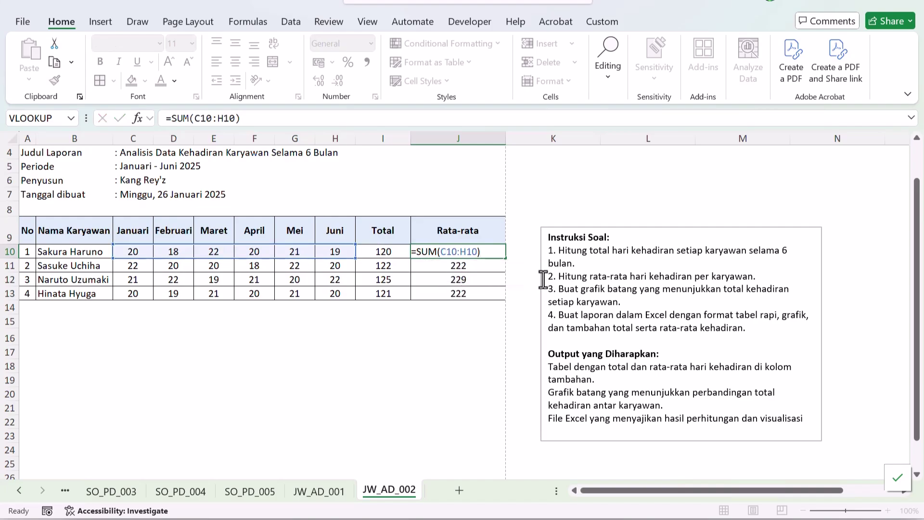
pyautogui.press('Return')
pyautogui.click(499, 247)
pyautogui.doubleClick(172, 119)
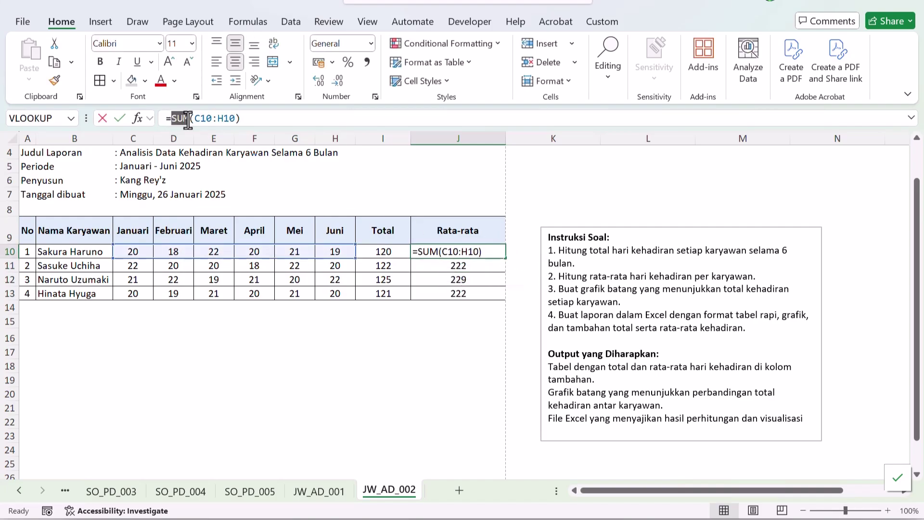
pyautogui.write('AVERAGE')
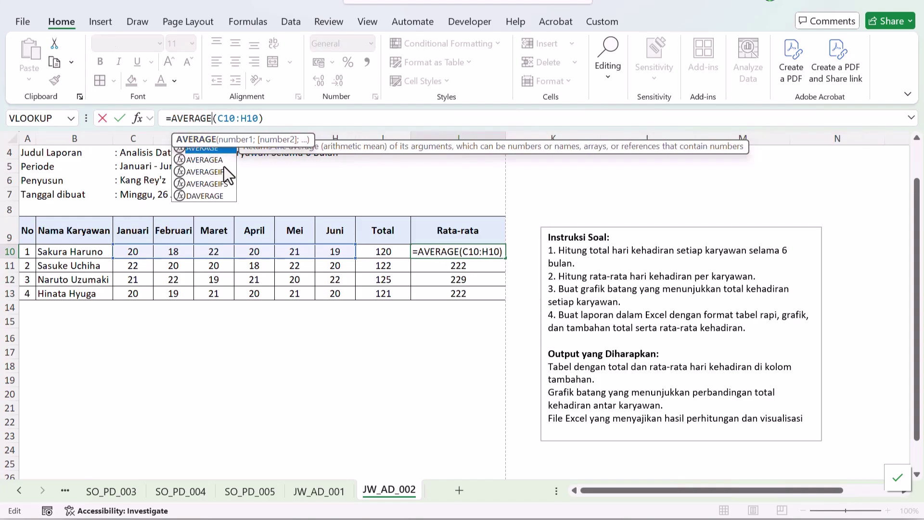
pyautogui.press('Return')
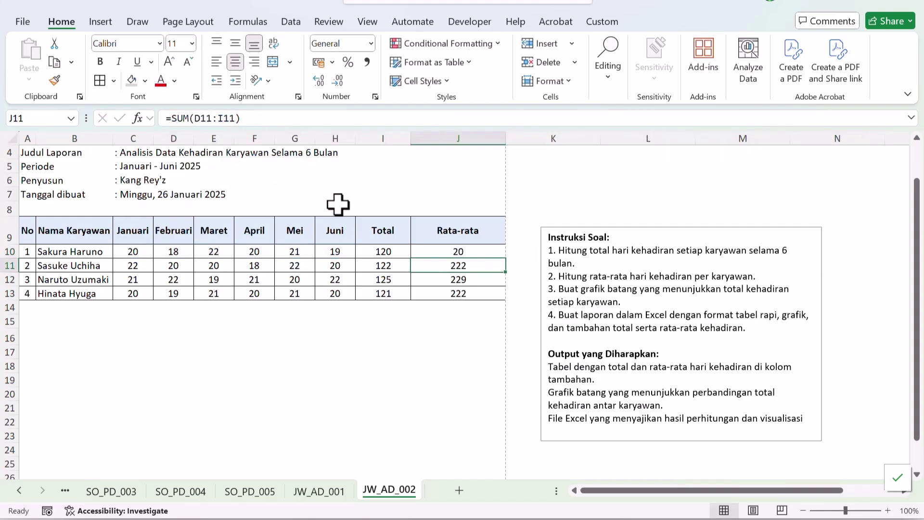
pyautogui.click(496, 252)
pyautogui.moveTo(505, 263); pyautogui.dragTo(505, 298)
# Format the averages in J10:J13 with one decimal place and fit column J's width to its contents.
pyautogui.moveTo(449, 251); pyautogui.dragTo(449, 291)
pyautogui.click(315, 86)
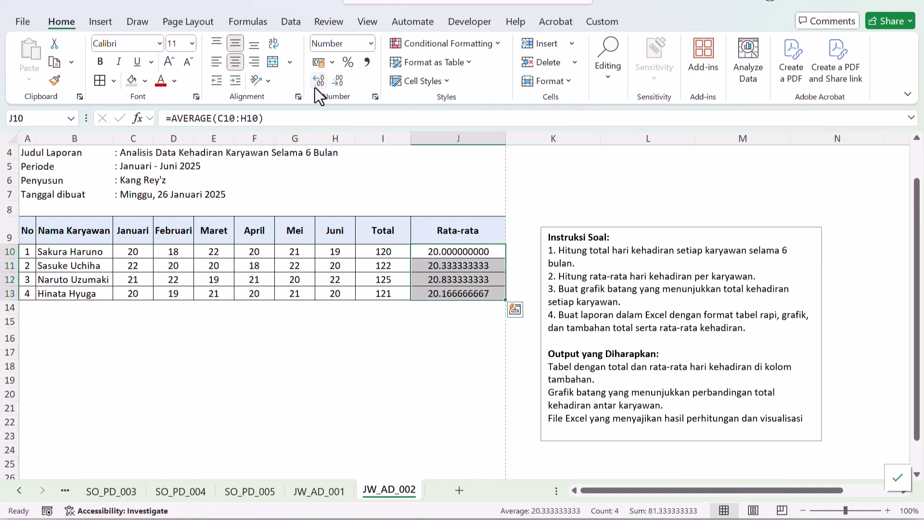
pyautogui.click(334, 85)
pyautogui.click(334, 85)
pyautogui.click(334, 85)
pyautogui.click(334, 84)
pyautogui.click(334, 85)
pyautogui.click(334, 85)
pyautogui.click(334, 85)
pyautogui.click(336, 82)
pyautogui.click(383, 166)
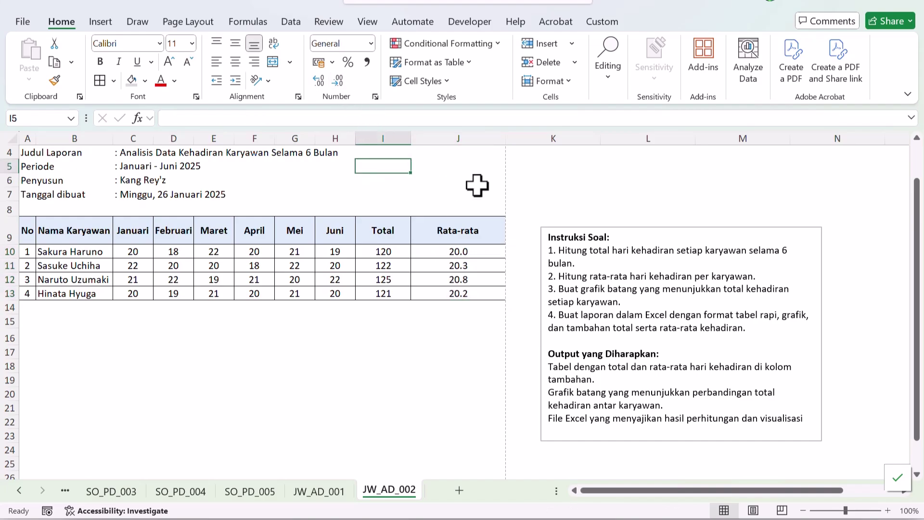
pyautogui.doubleClick(505, 138)
pyautogui.moveTo(442, 251); pyautogui.dragTo(440, 290)
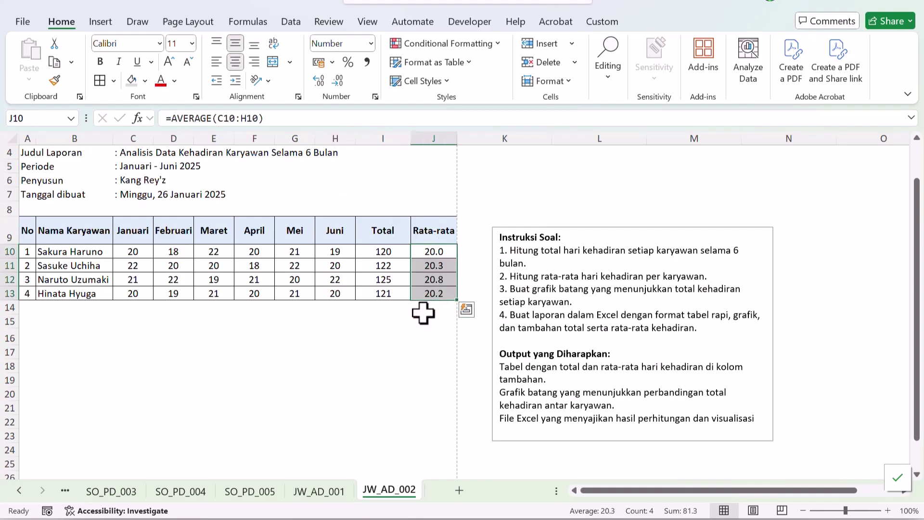
pyautogui.click(421, 279)
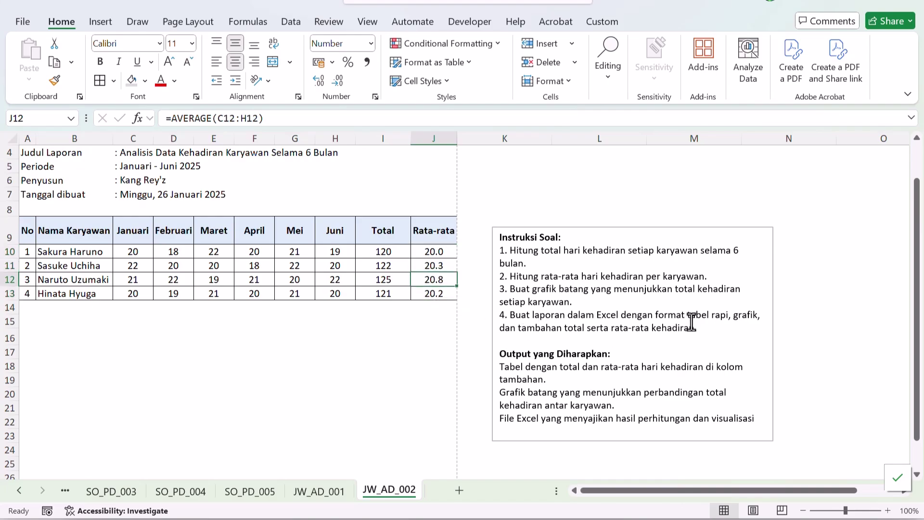
pyautogui.click(269, 265)
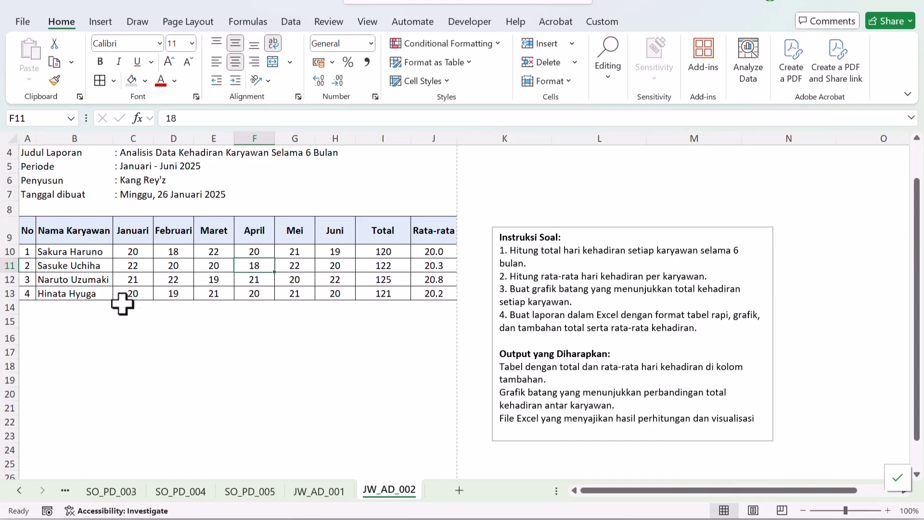
pyautogui.click(31, 324)
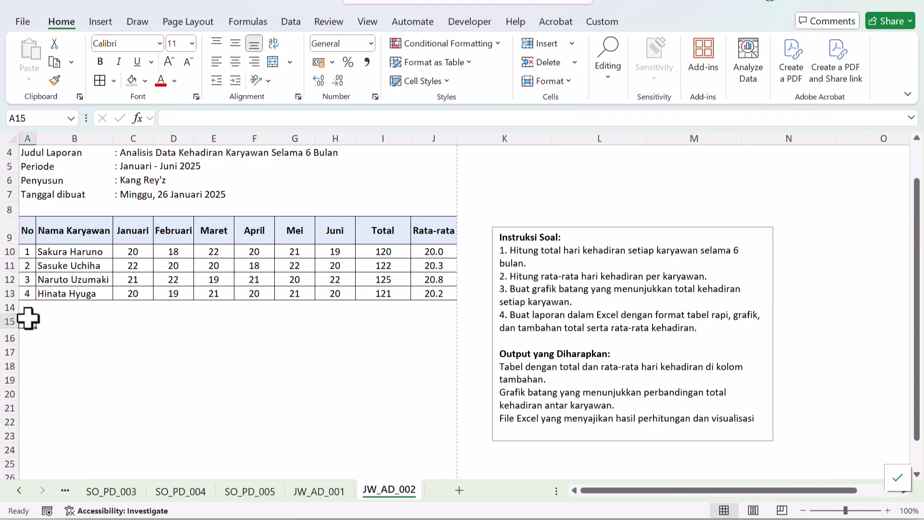
pyautogui.moveTo(66, 229); pyautogui.dragTo(429, 294)
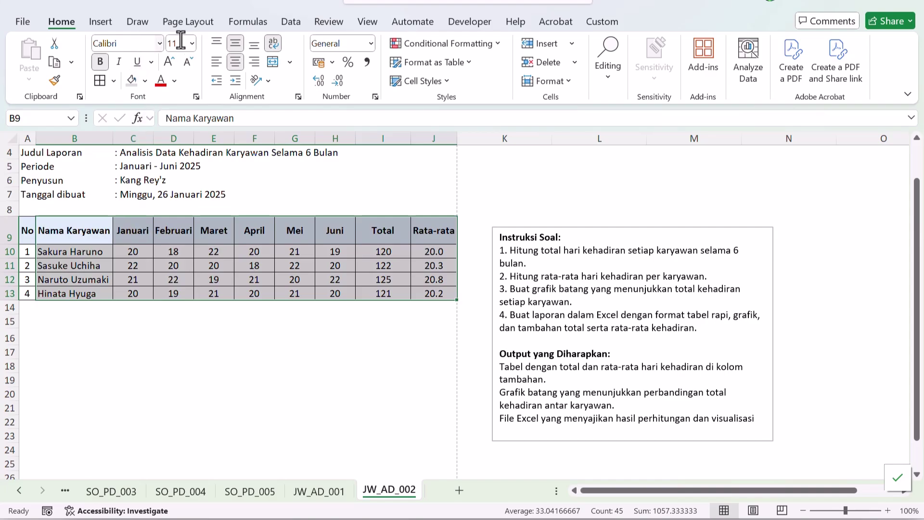
pyautogui.click(102, 22)
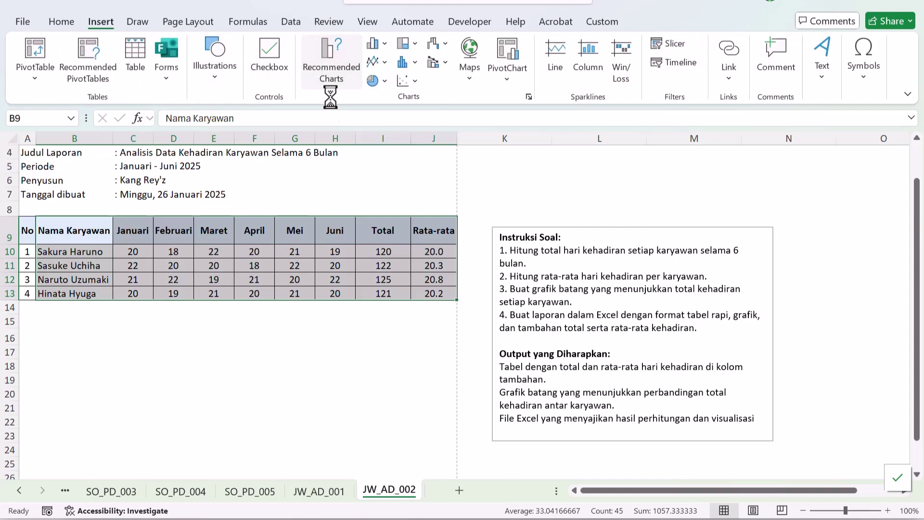
pyautogui.click(327, 79)
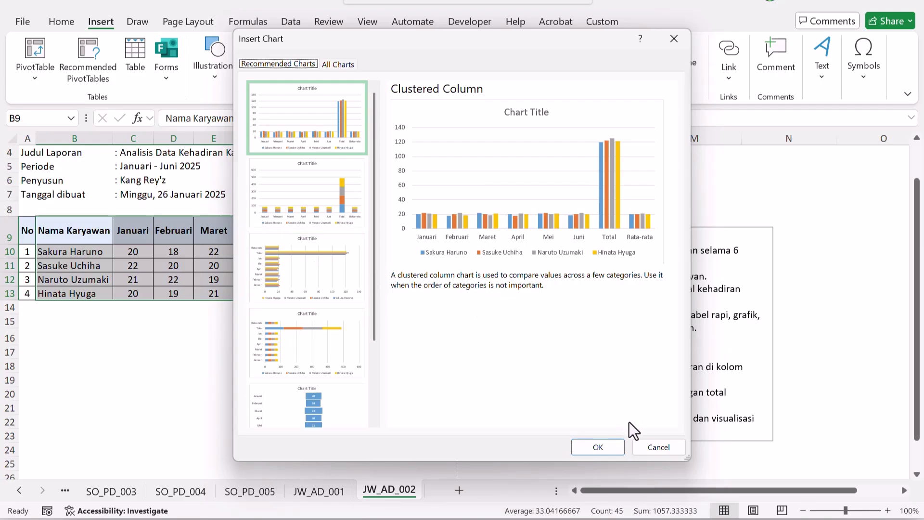
pyautogui.click(613, 439)
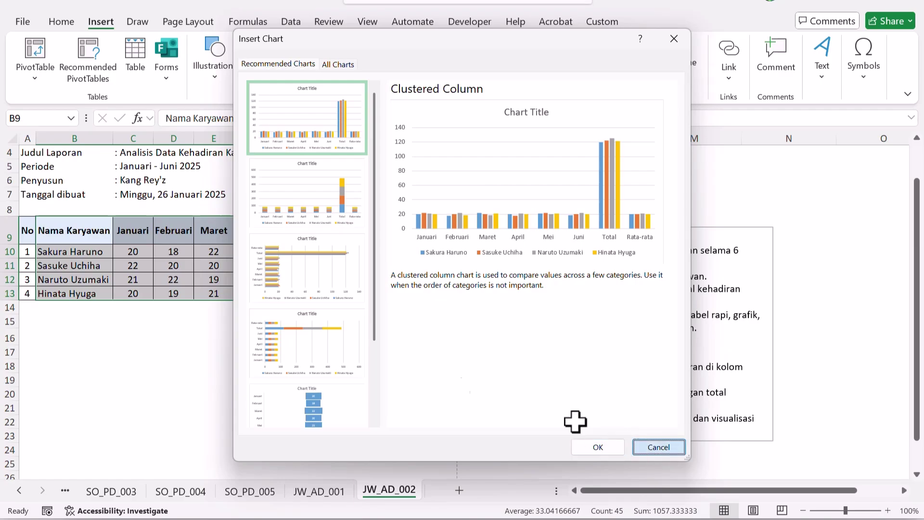
# Insert an empty 2-D clustered column chart and place it below the attendance table, starting at B14.
pyautogui.click(75, 321)
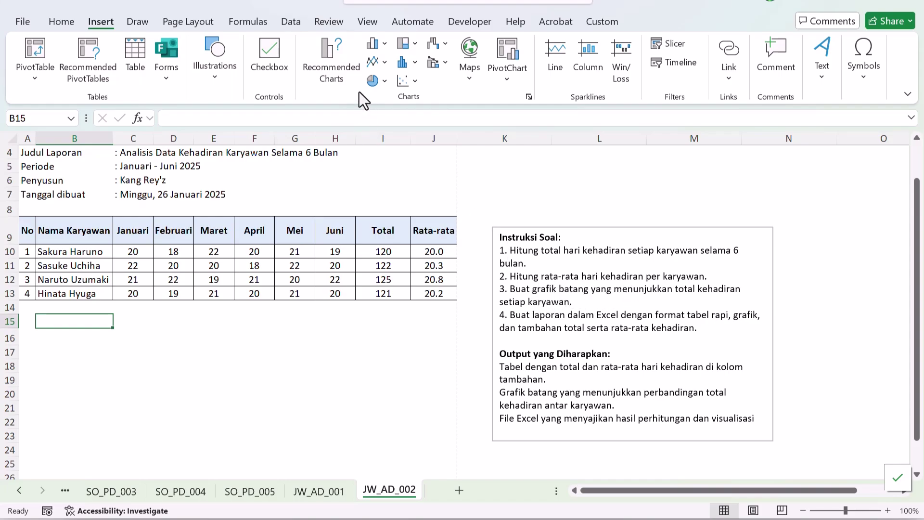
pyautogui.click(385, 45)
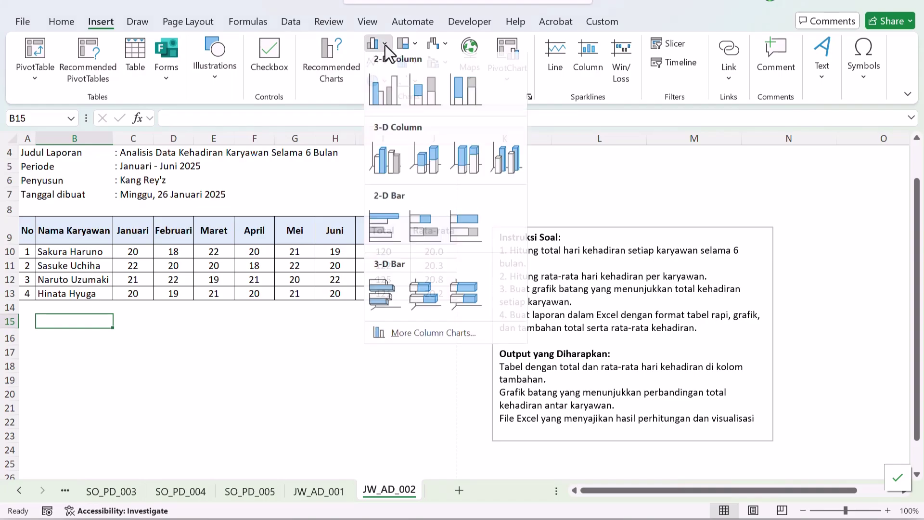
pyautogui.click(383, 96)
pyautogui.moveTo(344, 229); pyautogui.dragTo(89, 327)
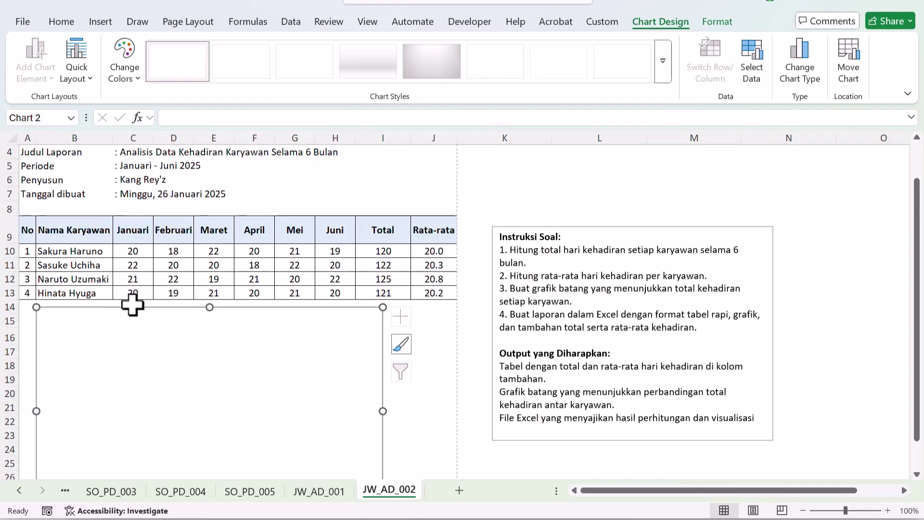
# Open the empty chart's data source selection and add a series named "Data Karyawan".
pyautogui.scroll(-1, 131, 308)
pyautogui.rightClick(168, 322)
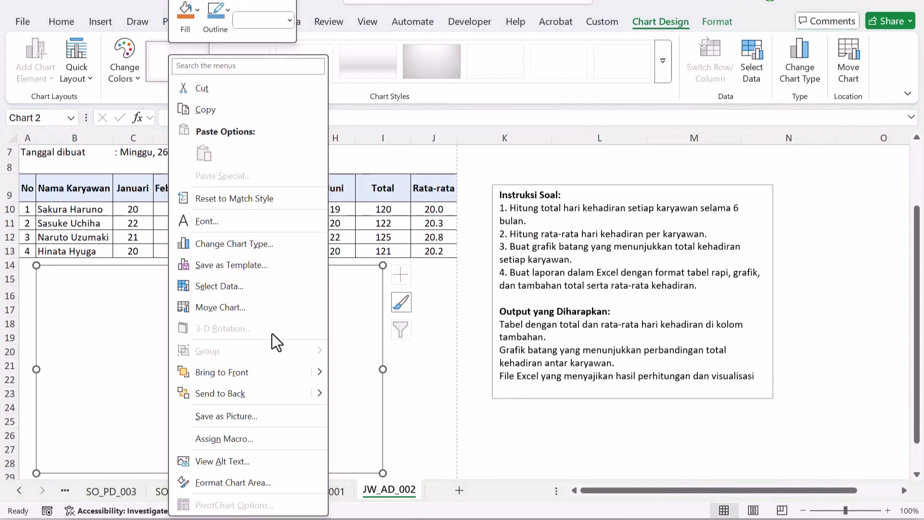
pyautogui.click(229, 283)
pyautogui.moveTo(139, 261); pyautogui.dragTo(544, 151)
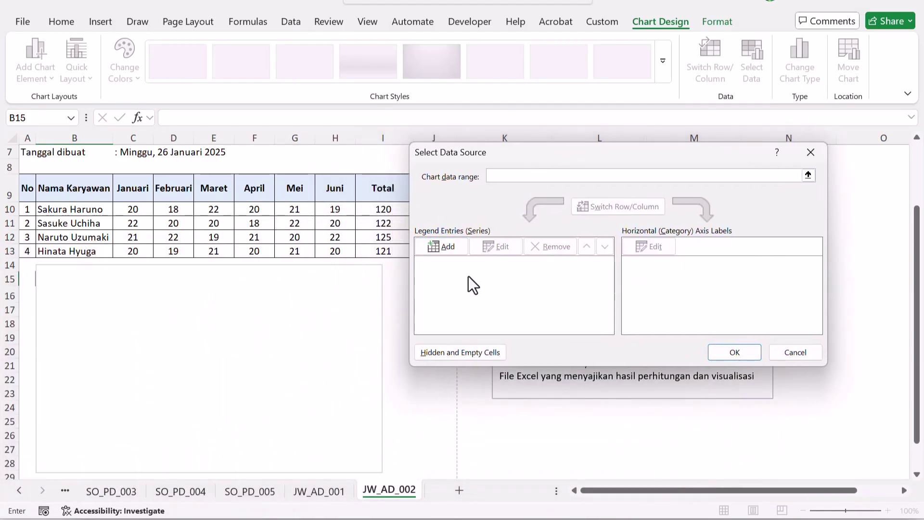
pyautogui.click(449, 252)
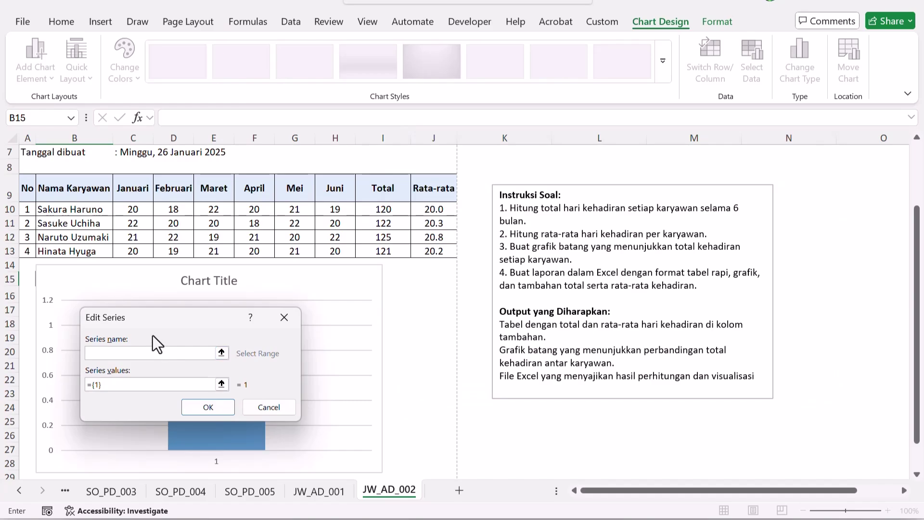
pyautogui.write('Data Karyawan')
pyautogui.press('Tab')
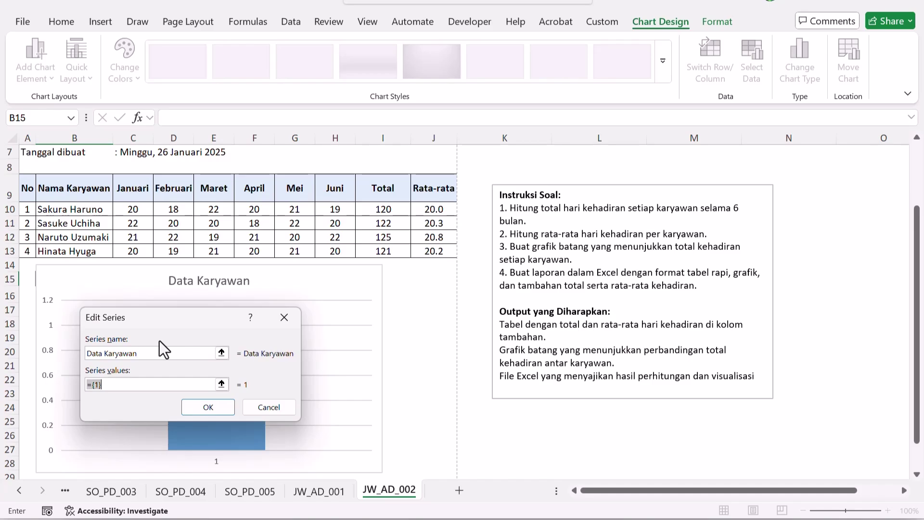
# Try the employee name cells B10:B13 as the values of the new series.
pyautogui.click(221, 384)
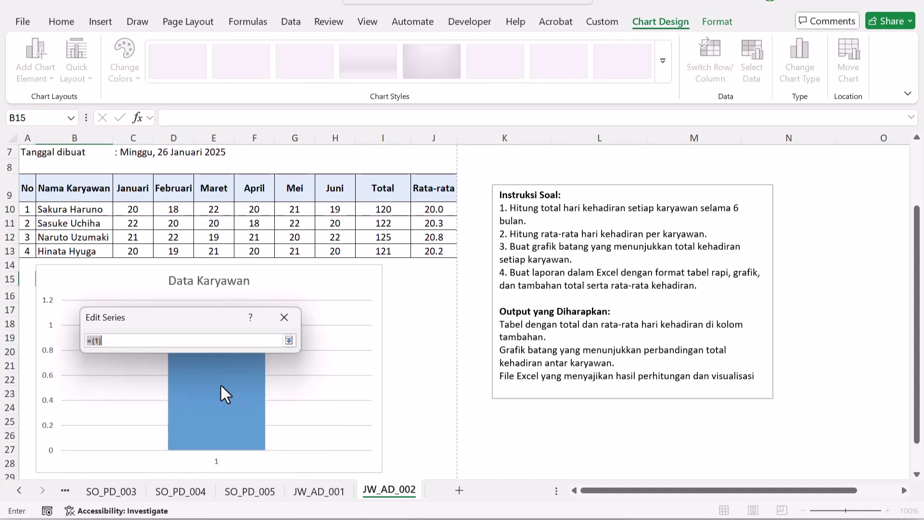
pyautogui.moveTo(79, 210); pyautogui.dragTo(86, 248)
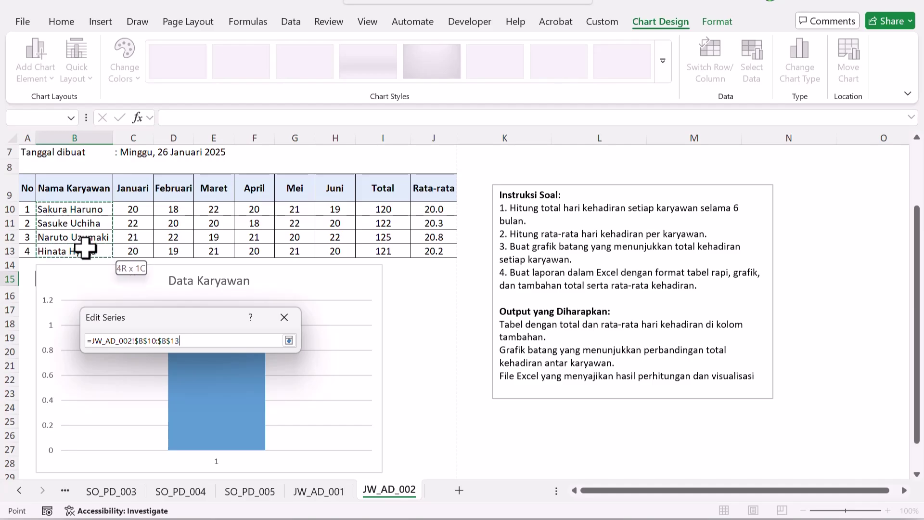
pyautogui.click(289, 341)
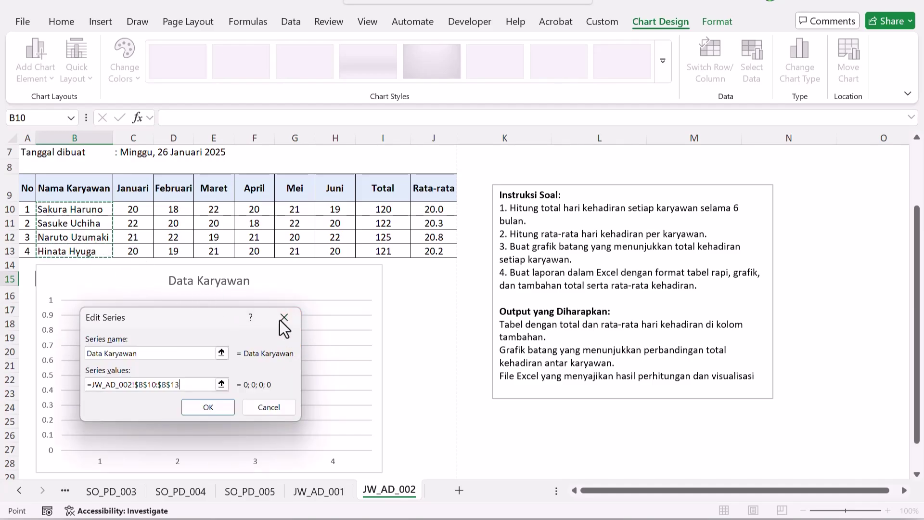
# Set the series values to the attendance totals in I10:I13 and accept the series.
pyautogui.click(221, 384)
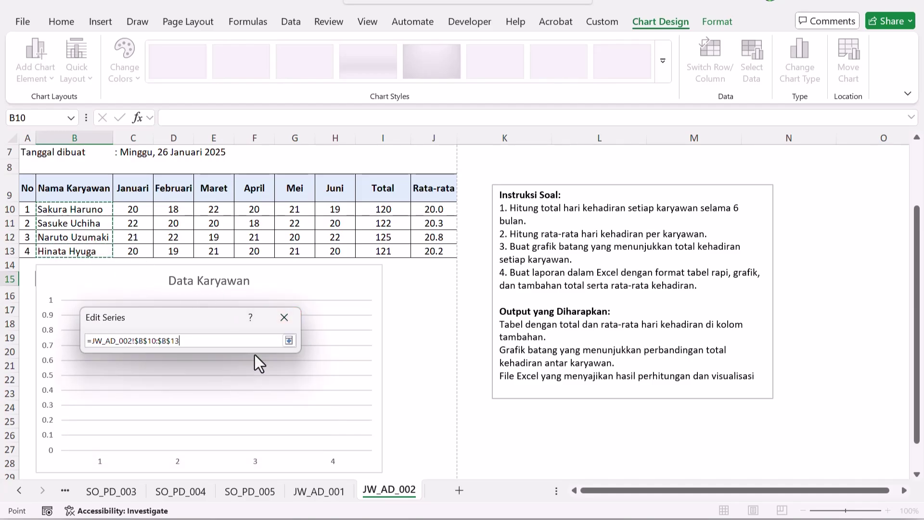
pyautogui.moveTo(403, 214); pyautogui.dragTo(394, 255)
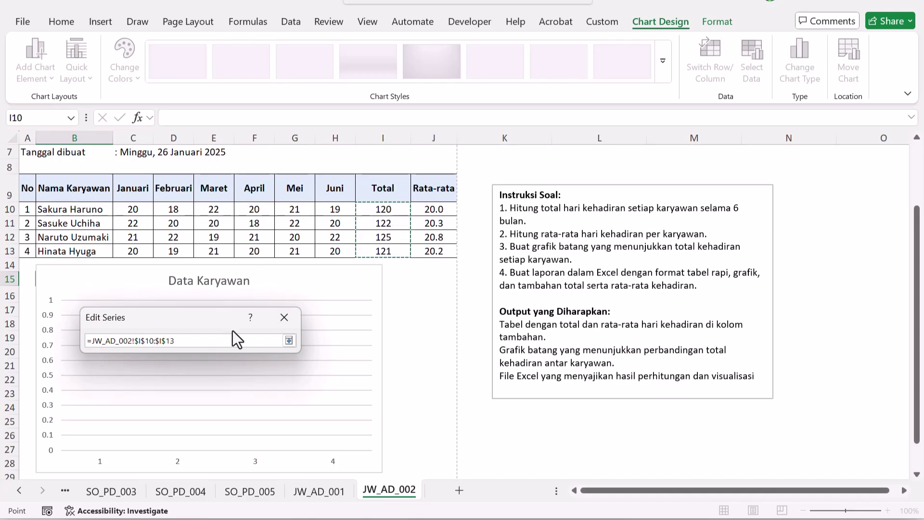
pyautogui.click(288, 341)
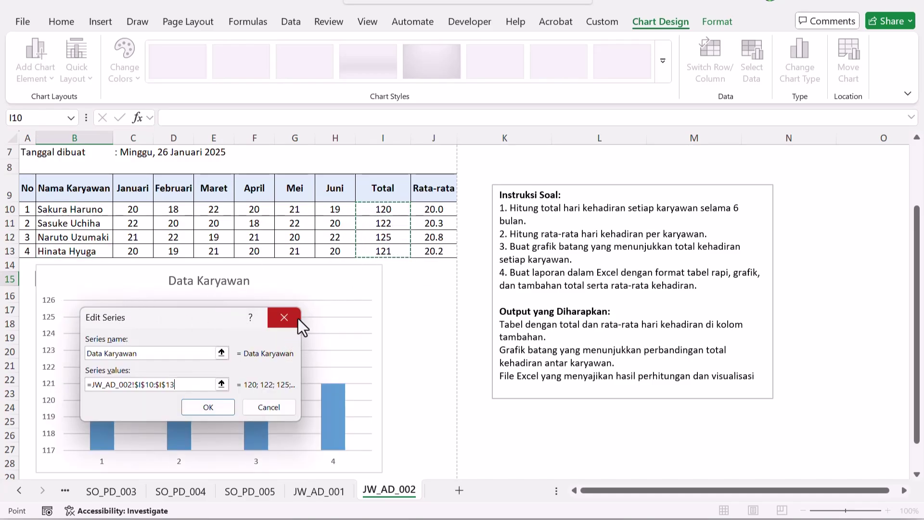
pyautogui.click(215, 408)
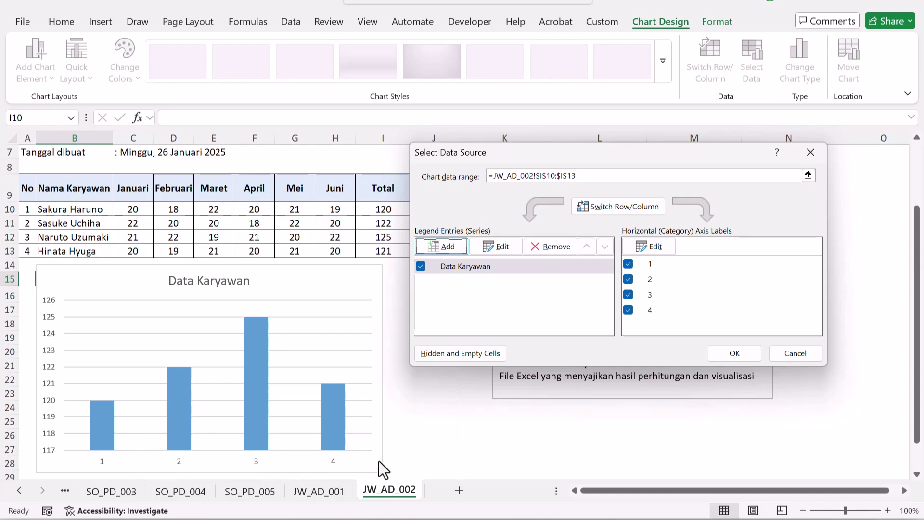
# Use the employee names in B10:B13 as the horizontal axis labels and accept the chart's data source.
pyautogui.click(654, 247)
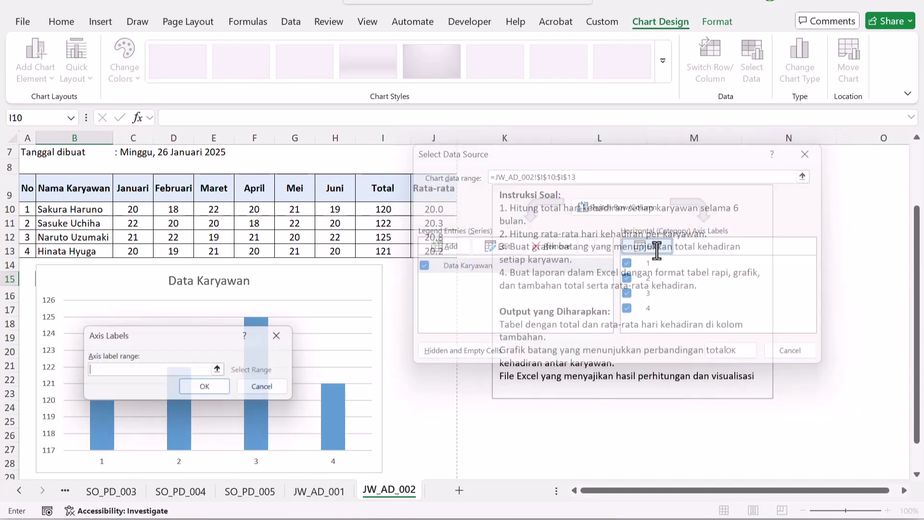
pyautogui.click(221, 370)
pyautogui.moveTo(76, 208); pyautogui.dragTo(108, 256)
pyautogui.click(289, 359)
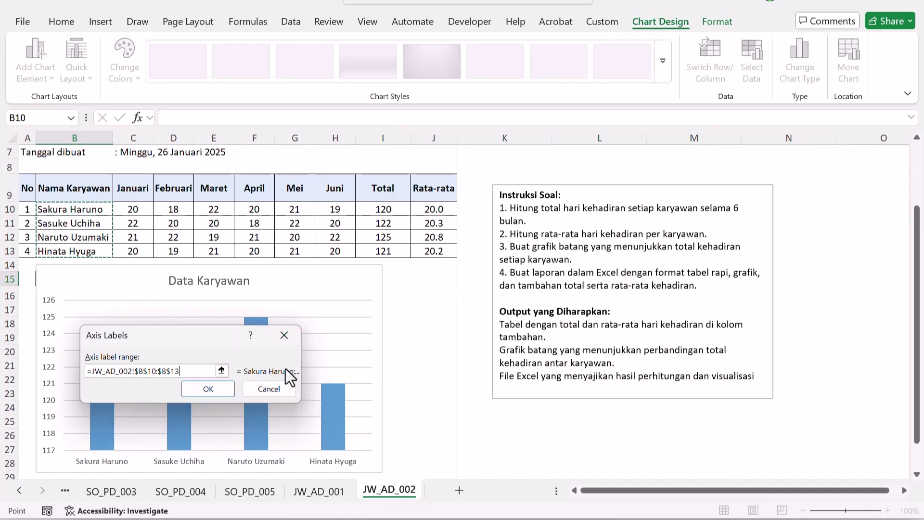
pyautogui.click(214, 391)
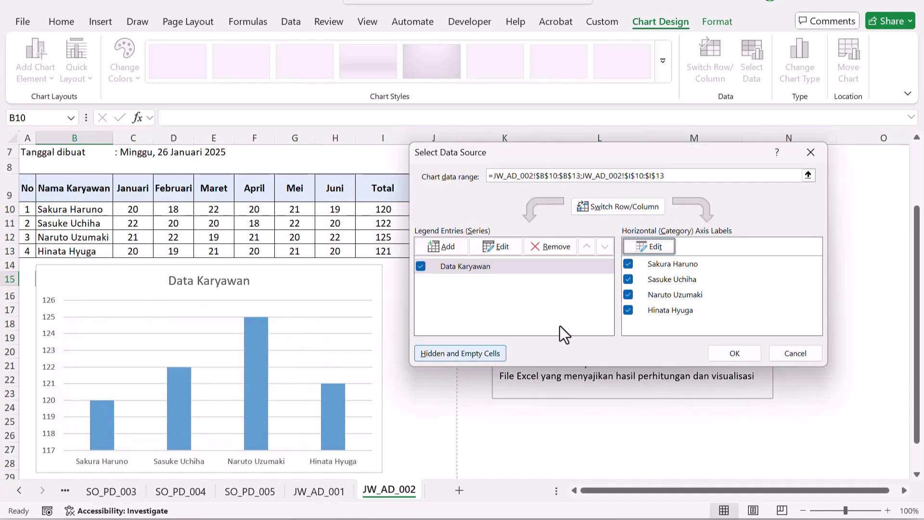
pyautogui.click(723, 354)
# Apply the second chart style, with capitalised text, vertical gridlines and rotated data labels, to the column chart.
pyautogui.click(401, 302)
pyautogui.scroll(-2, 408, 318)
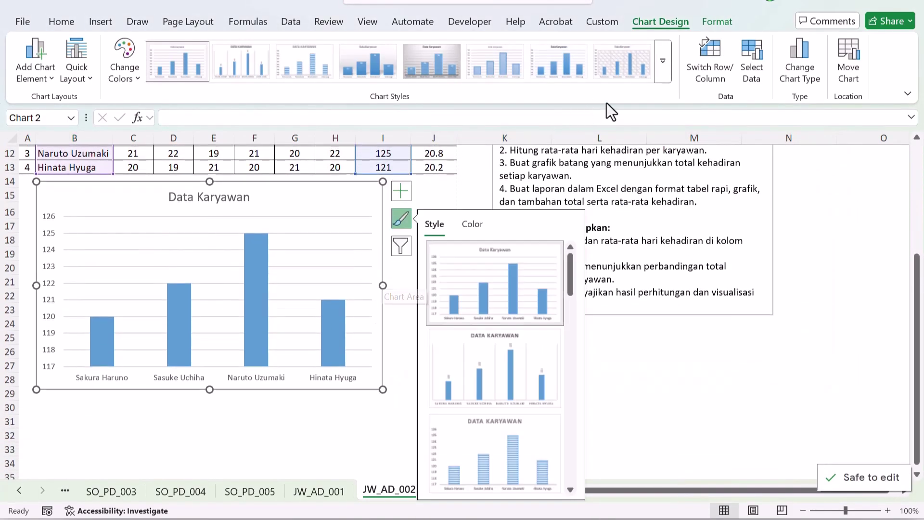
pyautogui.click(247, 65)
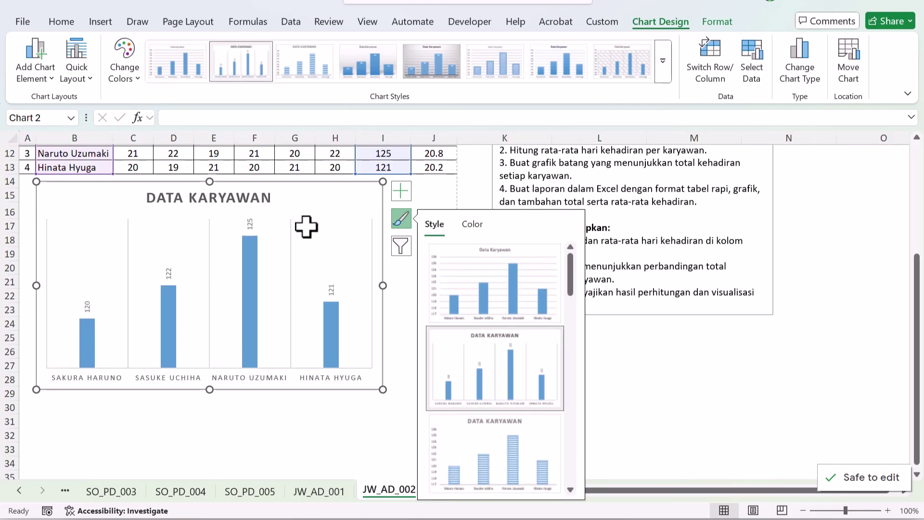
# Widen the chart's columns by reducing the gap width of the data series.
pyautogui.click(334, 326)
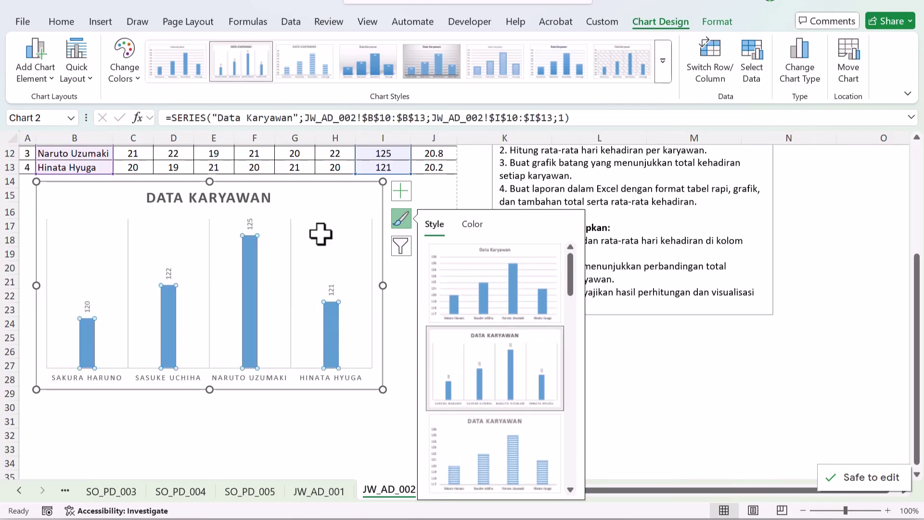
pyautogui.rightClick(254, 257)
pyautogui.click(337, 419)
pyautogui.moveTo(834, 336); pyautogui.dragTo(809, 337)
# Enlarge the chart's data labels by three font size increments and make them bold.
pyautogui.click(251, 226)
pyautogui.click(61, 21)
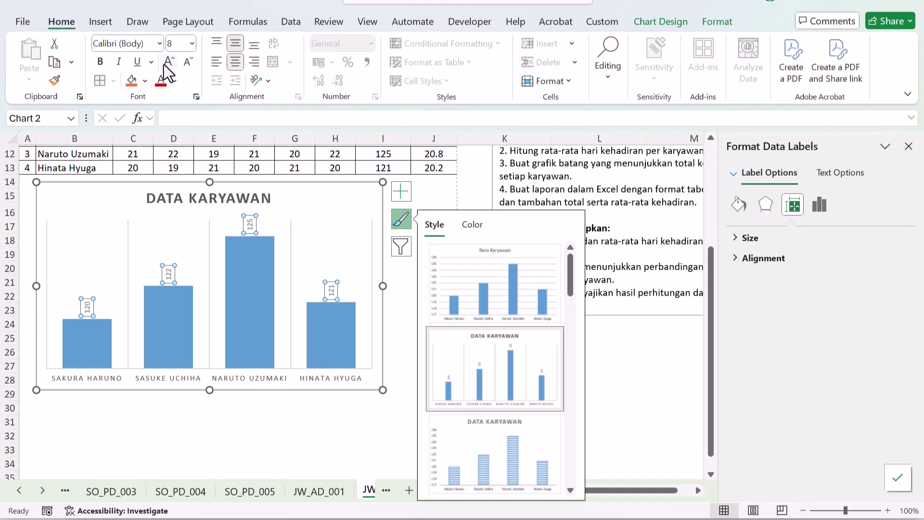
pyautogui.click(168, 62)
pyautogui.click(168, 61)
pyautogui.click(168, 61)
pyautogui.click(99, 67)
# Move the chart down so that its upper edge sits at row 17, leaving space below the table.
pyautogui.click(262, 434)
pyautogui.scroll(1, 279, 337)
pyautogui.moveTo(303, 249); pyautogui.dragTo(297, 296)
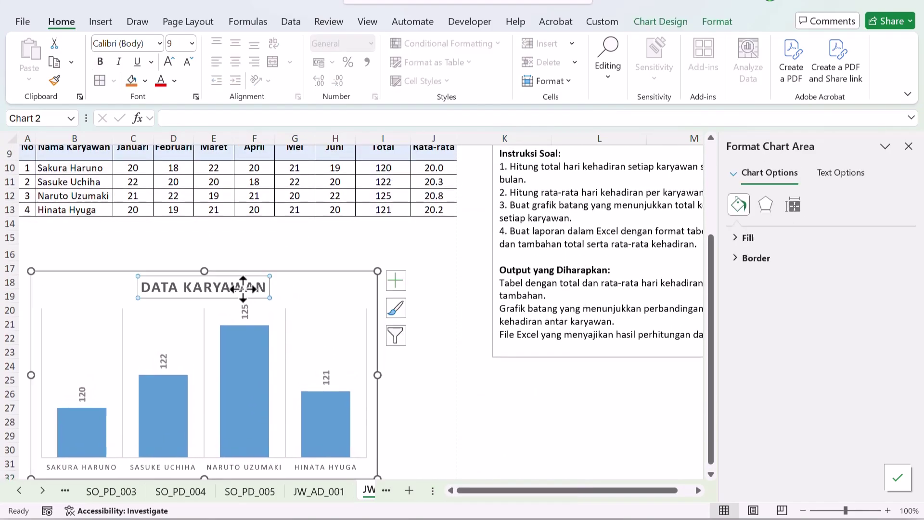
# Replace the chart title text with "LAPORAN KEHADIRAN KARYAWAN".
pyautogui.click(243, 289)
pyautogui.scroll(3, 287, 295)
pyautogui.scroll(-1, 287, 295)
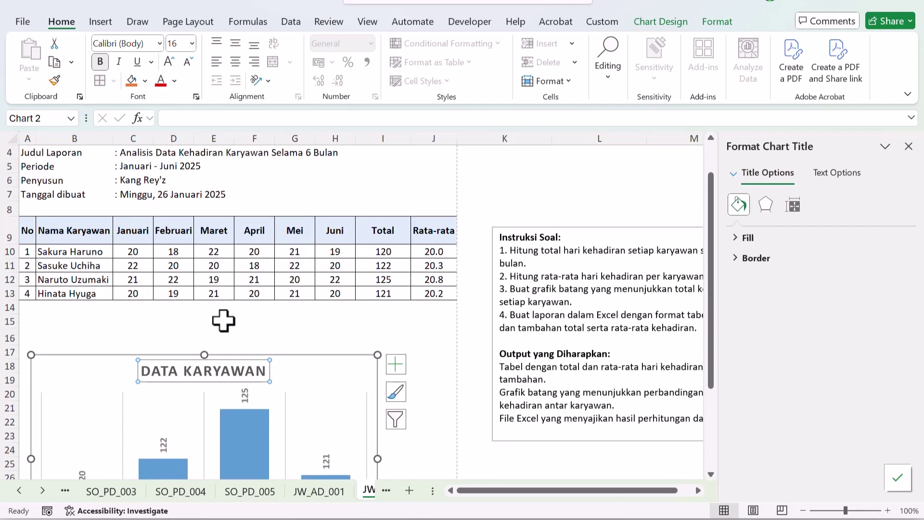
pyautogui.click(215, 385)
pyautogui.click(214, 375)
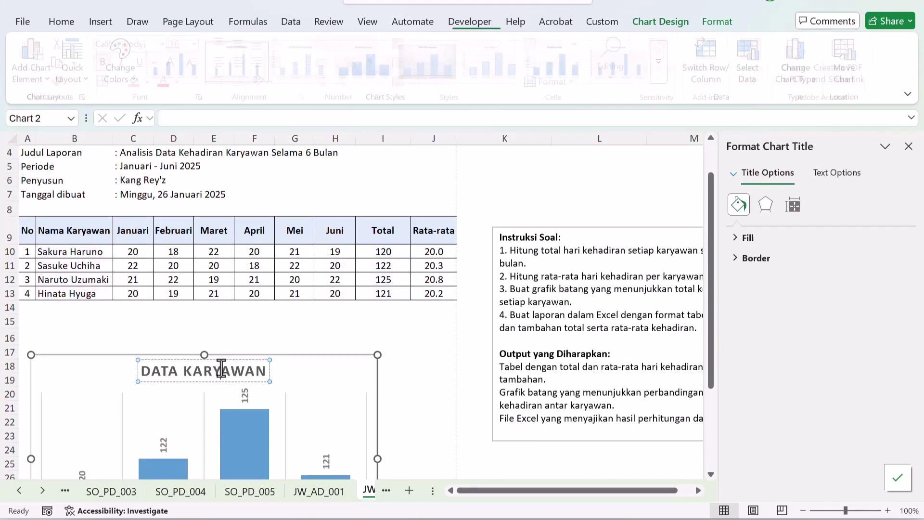
pyautogui.doubleClick(215, 373)
pyautogui.hotkey('ctrl', 'a')
pyautogui.write('LAPORAN')
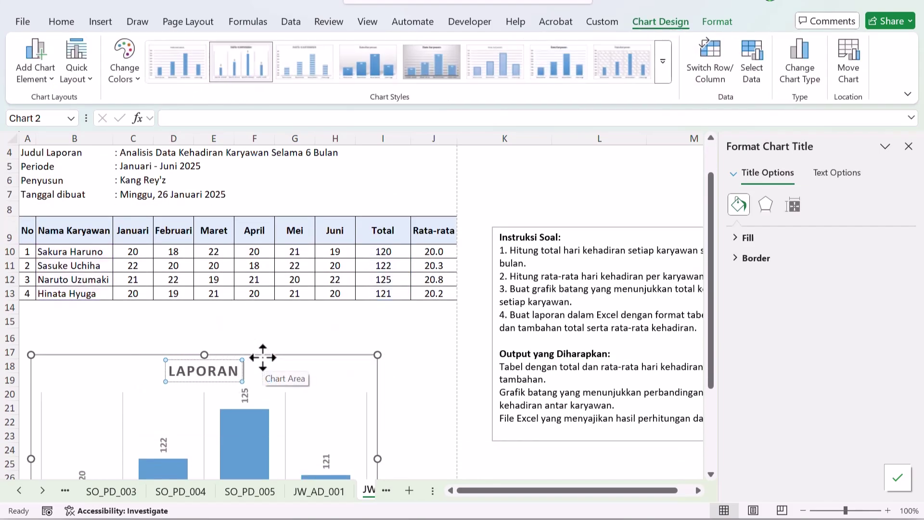
pyautogui.write(' KEHADIRAN KARYAWAN')
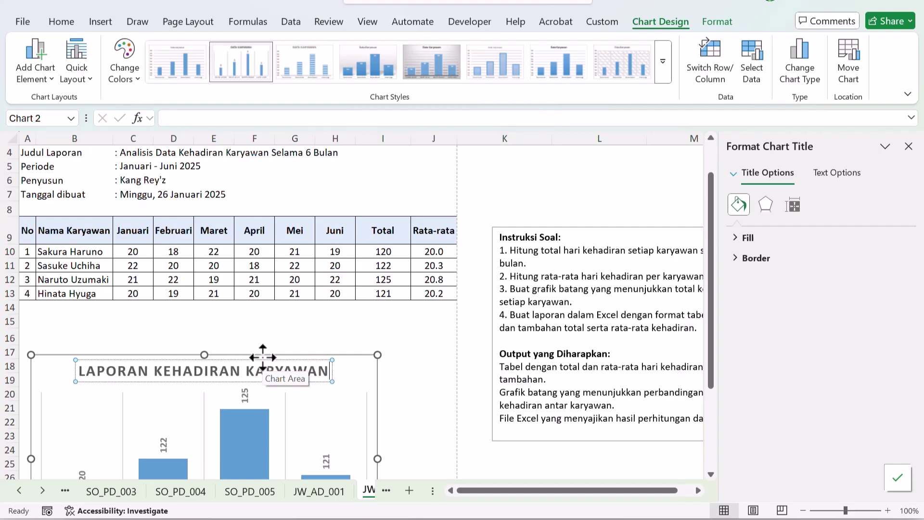
# Add a second line reading "PERIODE JANNUARI - JUNI 2025" to the chart title.
pyautogui.press('Return')
pyautogui.write('PERIODE')
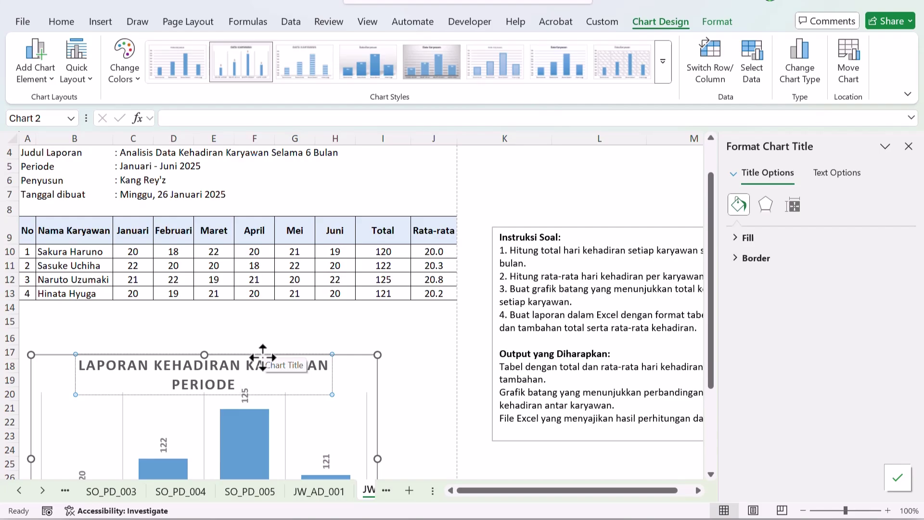
pyautogui.write(' JANNUARI -')
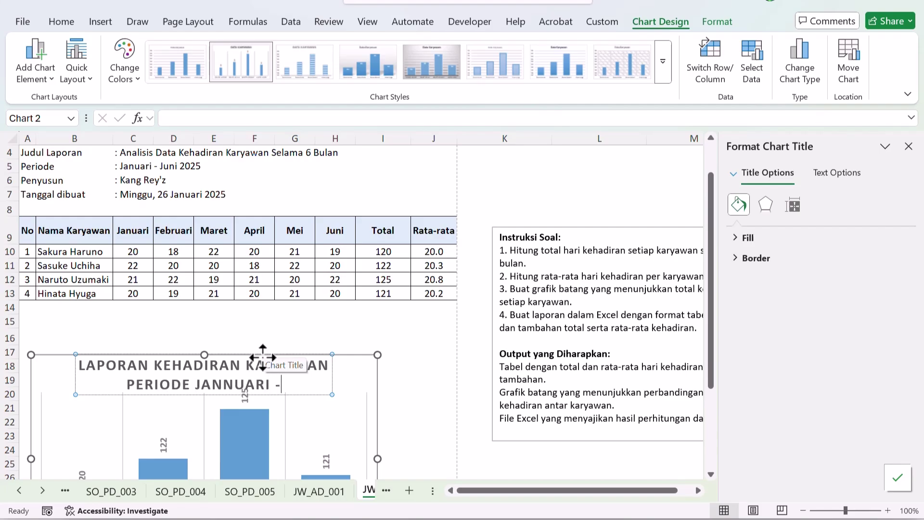
pyautogui.write(' JUNI 2025')
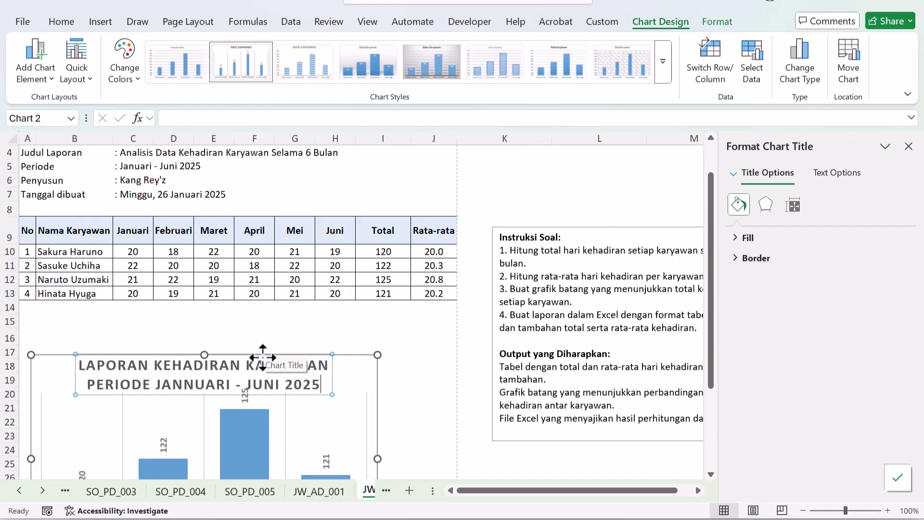
# Reduce the font size of the whole two-line chart title to 11.
pyautogui.hotkey('ctrl', 'a')
pyautogui.click(61, 21)
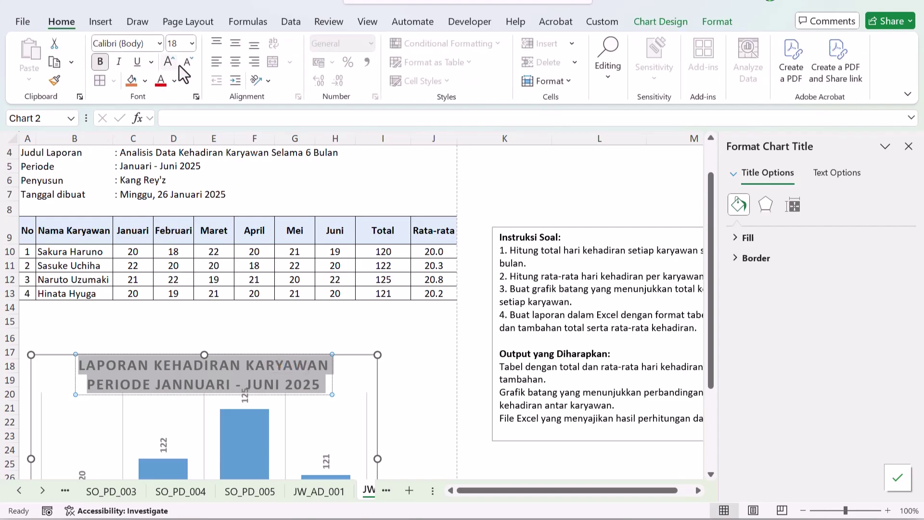
pyautogui.click(188, 63)
pyautogui.click(188, 62)
pyautogui.click(188, 62)
pyautogui.click(148, 386)
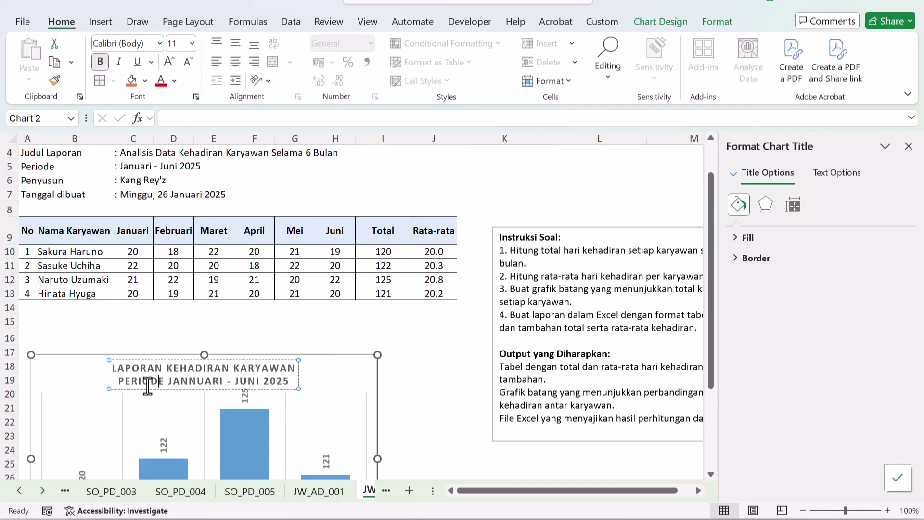
# Move the chart title to the left so that it lines up with the left edge of the plot area.
pyautogui.click(133, 356)
pyautogui.click(132, 366)
pyautogui.moveTo(130, 361); pyautogui.dragTo(60, 361)
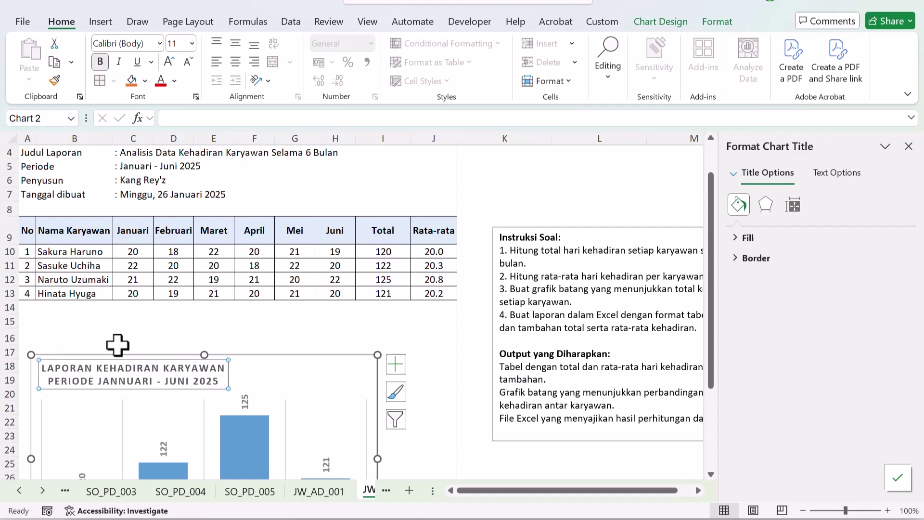
pyautogui.click(135, 324)
pyautogui.click(117, 365)
pyautogui.click(147, 321)
pyautogui.scroll(-2, 181, 333)
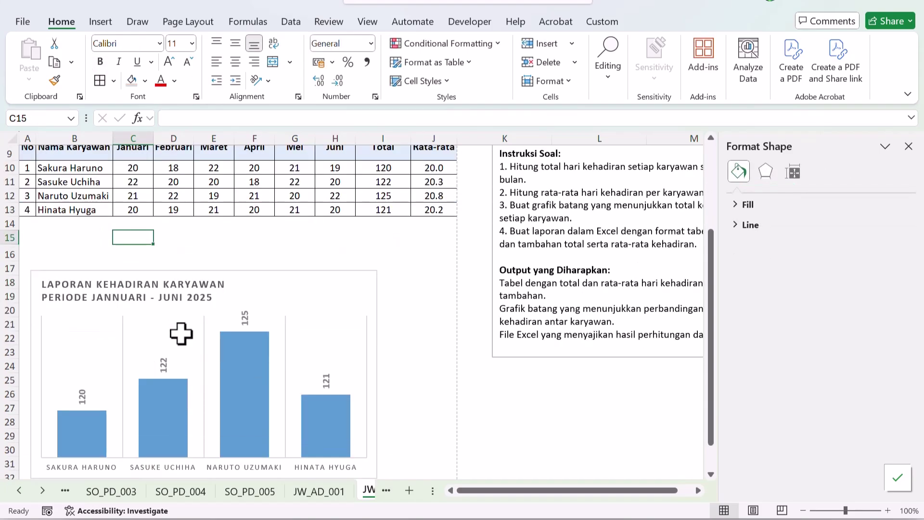
# Set the chart area of the attendance chart to no fill.
pyautogui.click(264, 273)
pyautogui.rightClick(264, 273)
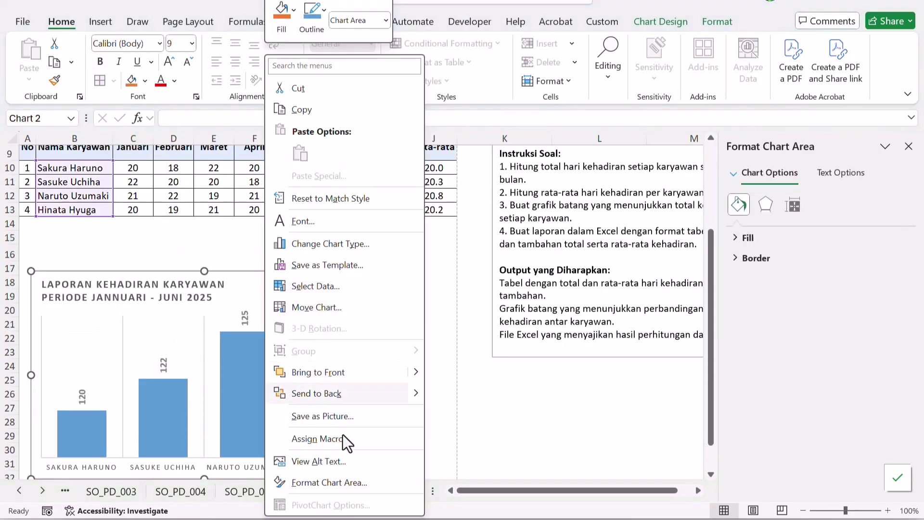
pyautogui.click(338, 479)
pyautogui.click(737, 237)
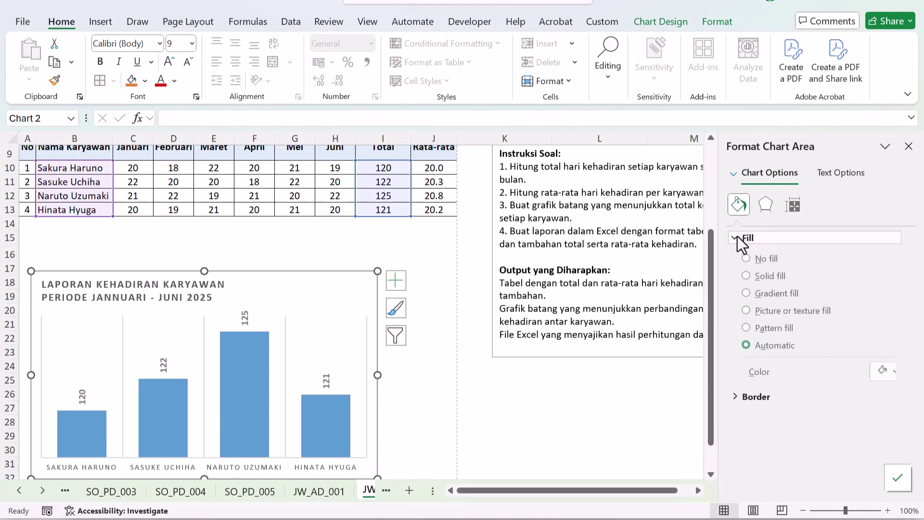
pyautogui.click(747, 259)
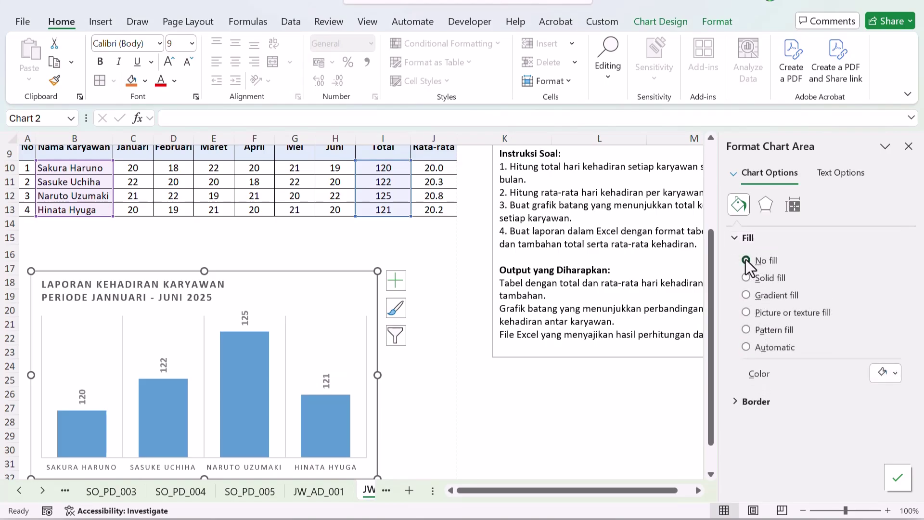
pyautogui.click(406, 242)
pyautogui.click(419, 264)
pyautogui.click(368, 271)
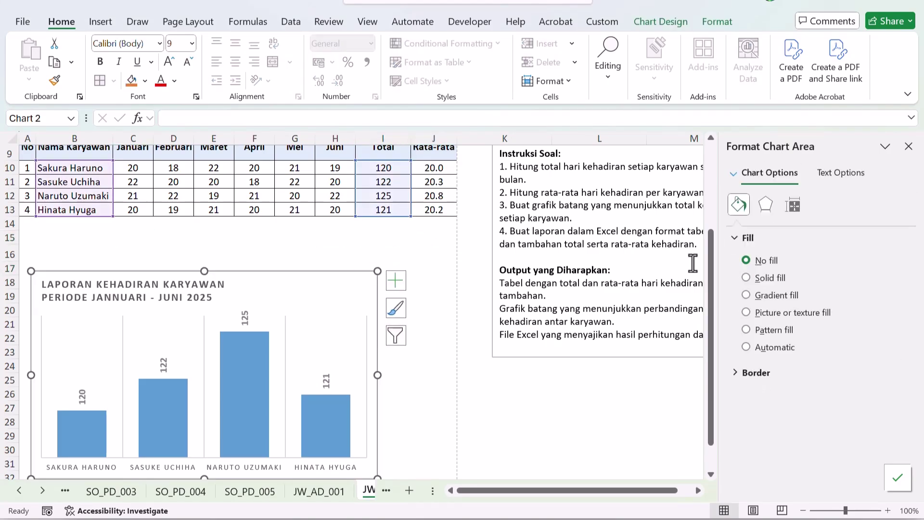
# Set the chart area's border to no line.
pyautogui.click(736, 371)
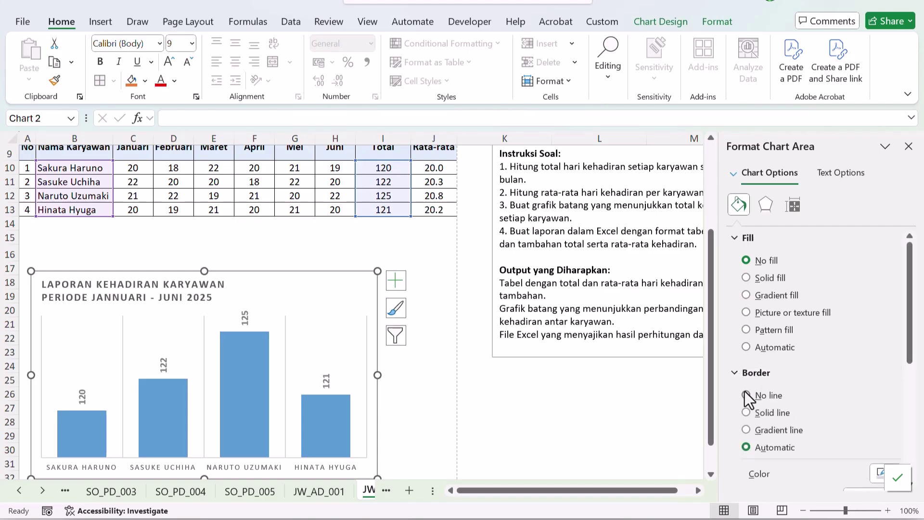
pyautogui.click(376, 236)
pyautogui.scroll(2, 295, 299)
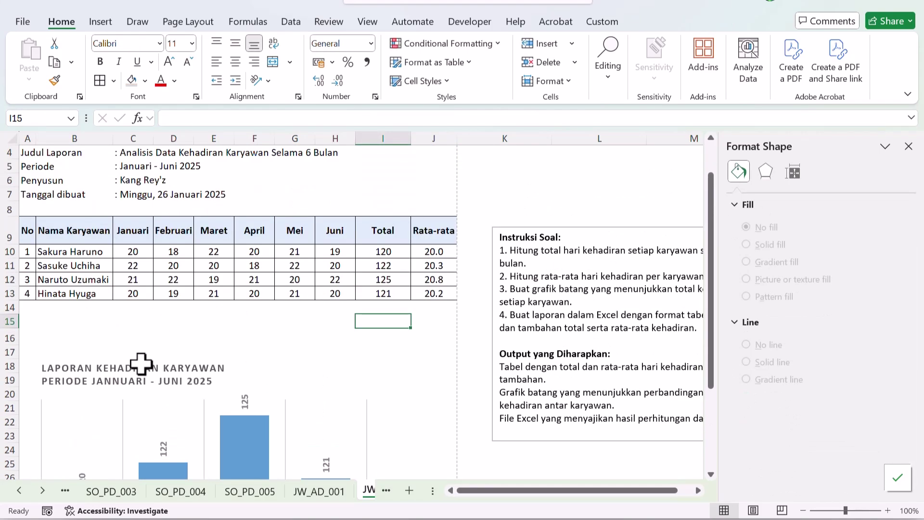
# Move the chart down so that its upper edge sits at about row 23, leaving empty rows below the table.
pyautogui.click(120, 355)
pyautogui.moveTo(130, 351); pyautogui.dragTo(128, 435)
pyautogui.click(175, 380)
pyautogui.scroll(-1, 467, 367)
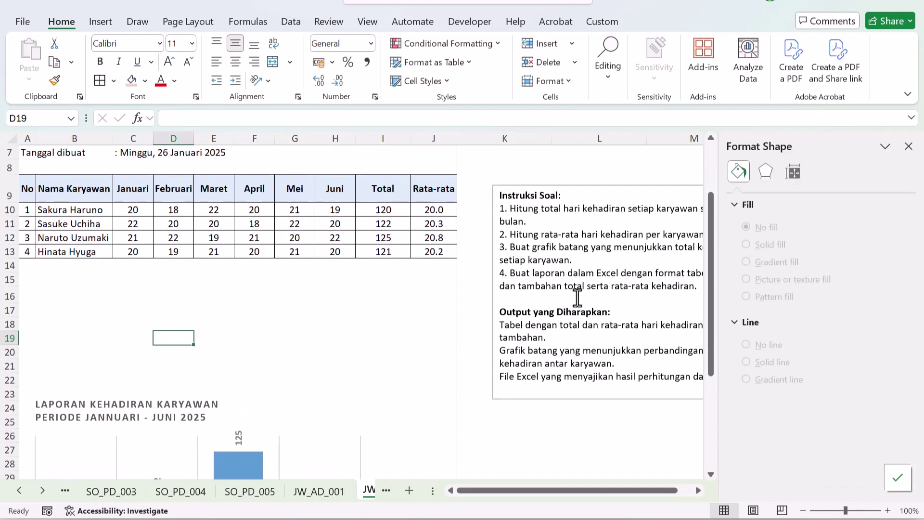
# Close the Format Shape pane and bring the full "Instruksi Soal" box into view.
pyautogui.moveTo(534, 491); pyautogui.dragTo(574, 492)
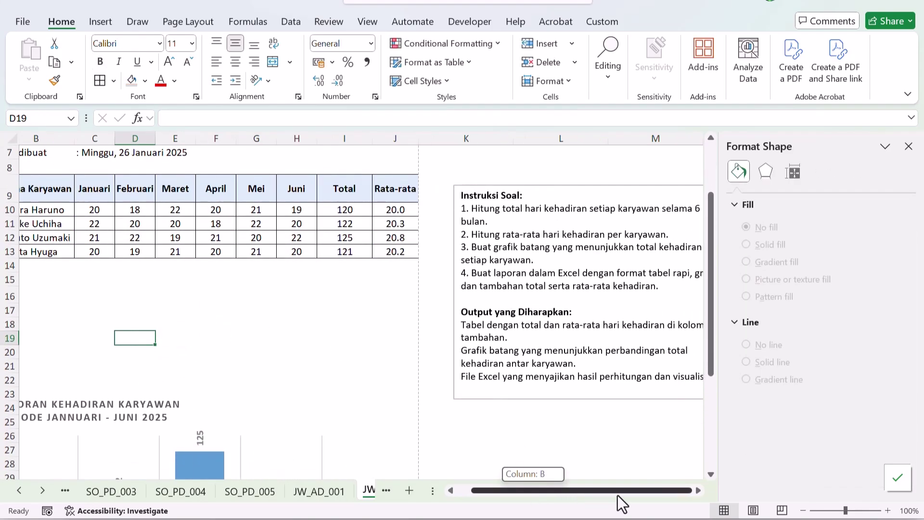
pyautogui.click(909, 147)
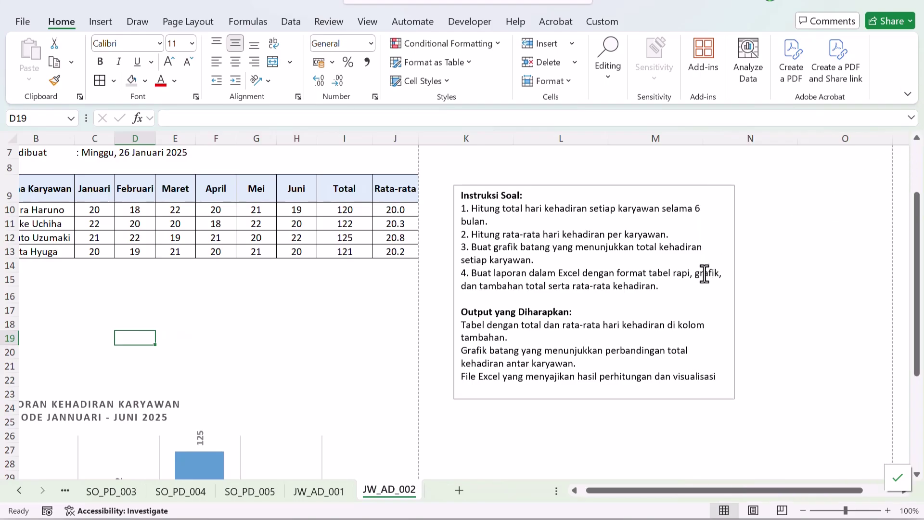
pyautogui.click(342, 280)
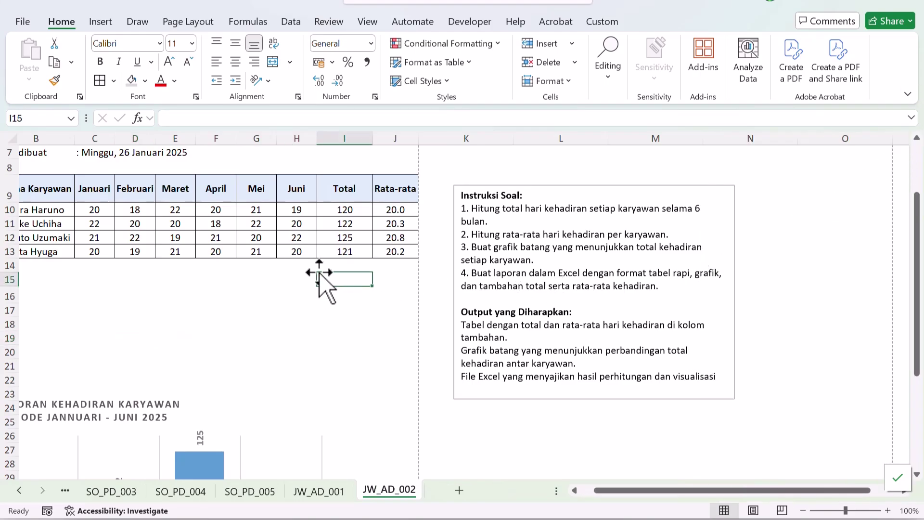
pyautogui.moveTo(258, 264); pyautogui.dragTo(284, 266)
pyautogui.click(273, 62)
pyautogui.hotkey('ctrl', 'x')
pyautogui.click(255, 268)
pyautogui.hotkey('ctrl', 'x')
pyautogui.press('Return')
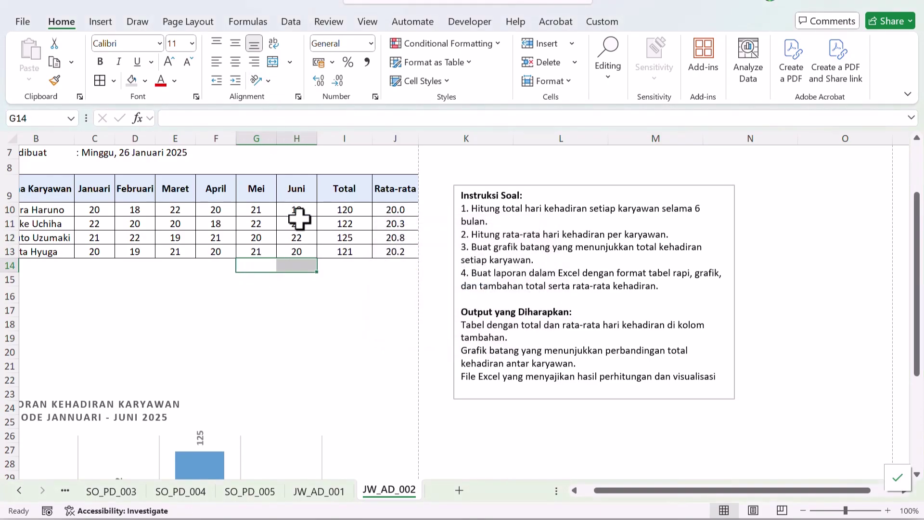
pyautogui.click(267, 294)
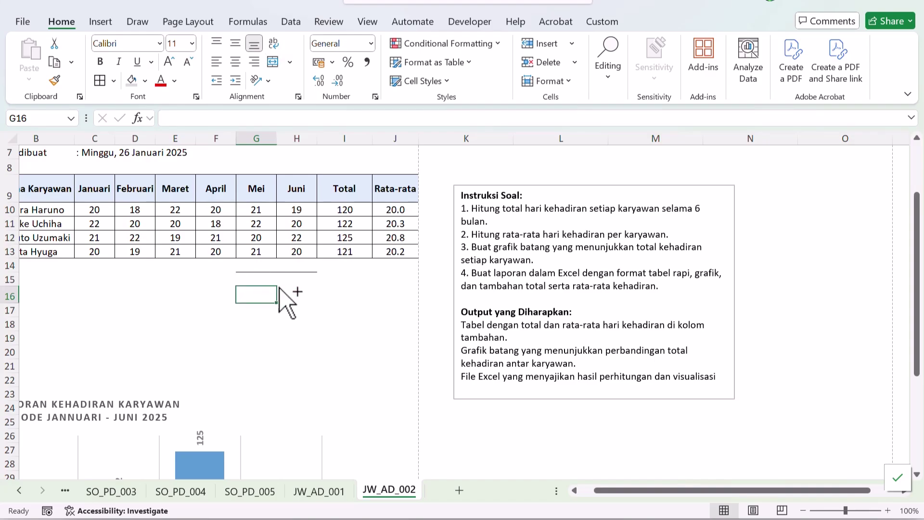
pyautogui.click(296, 265)
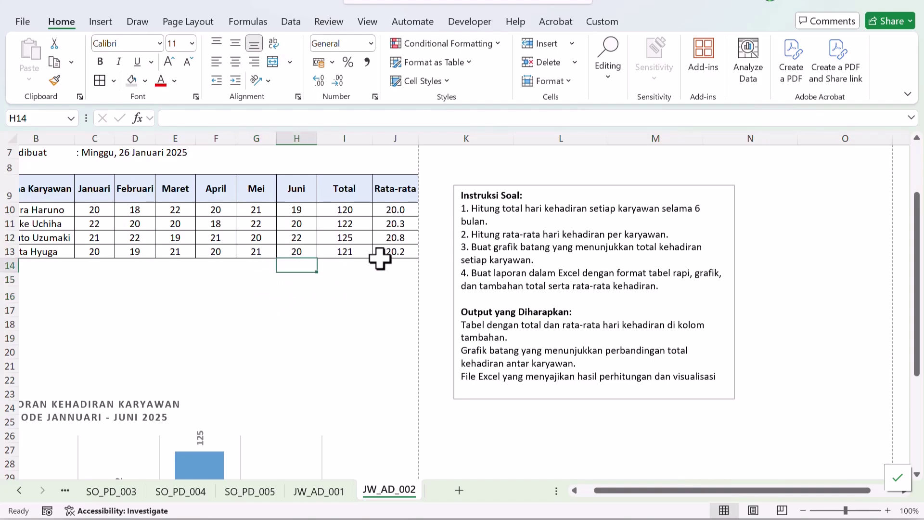
# Merge columns G and H across, separately in rows 14 and 15 below the table.
pyautogui.moveTo(269, 266); pyautogui.dragTo(289, 281)
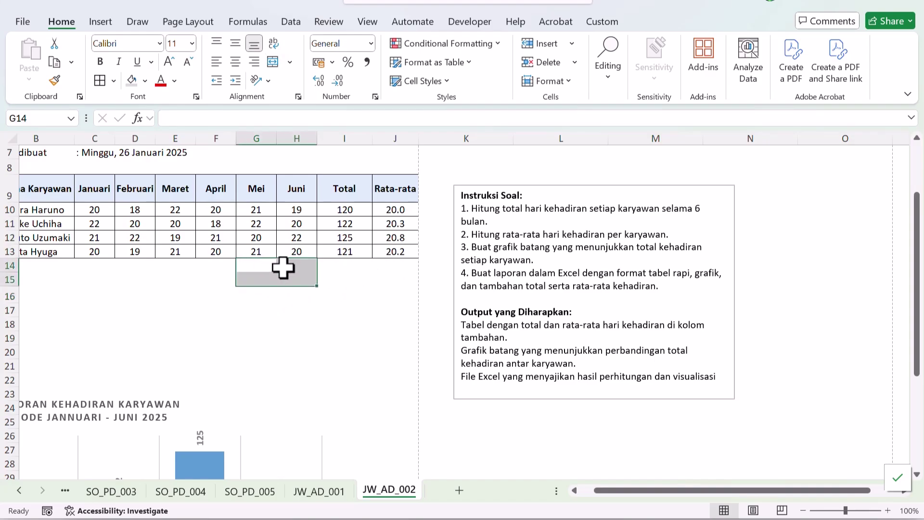
pyautogui.click(290, 62)
pyautogui.click(313, 102)
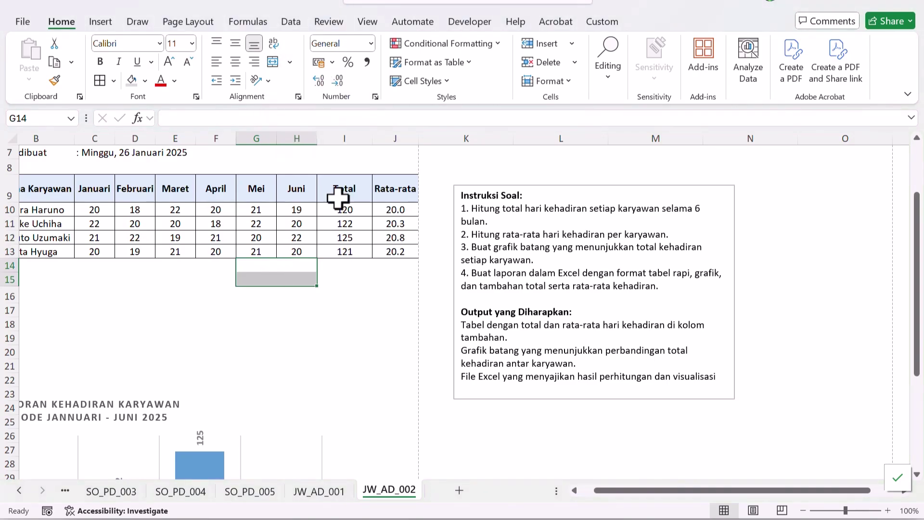
# Enter the labels "Total" in G14 and "Rata-rata" in G15.
pyautogui.click(304, 267)
pyautogui.write('Total')
pyautogui.press('Return')
pyautogui.write('Rata-rata')
pyautogui.press('Return')
# Merge and center I14:J14 beside the Total label, and copy the merged cell's format to I15:J15.
pyautogui.press('Up')
pyautogui.press('Up')
pyautogui.press('Right')
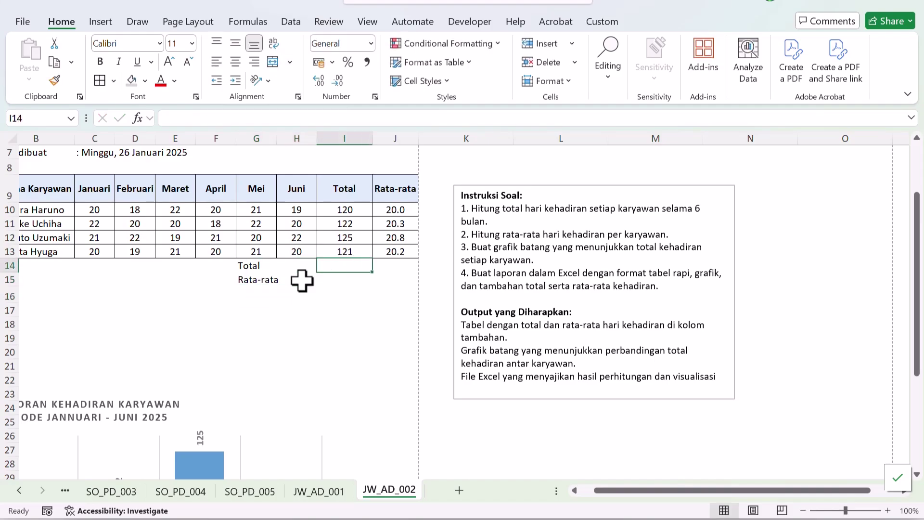
pyautogui.hotkey('shift', 'Right')
pyautogui.click(277, 65)
pyautogui.hotkey('ctrl', 'c')
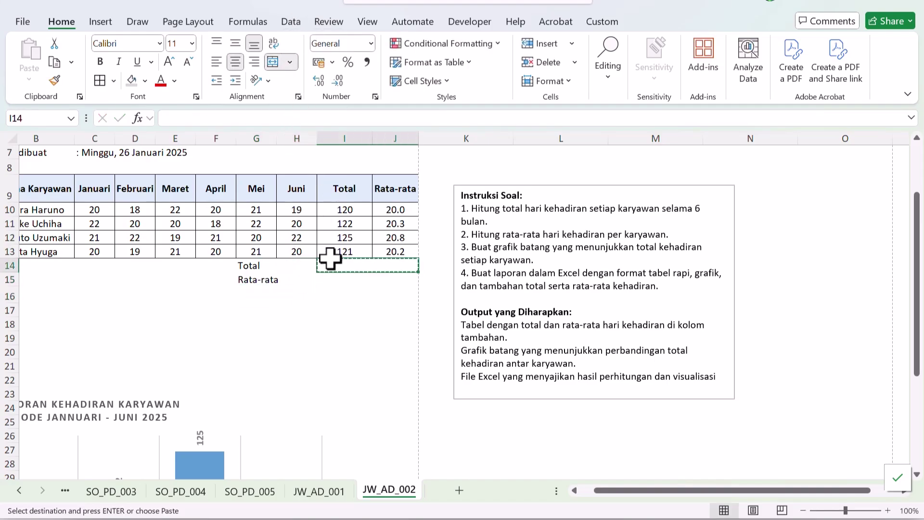
pyautogui.hotkey('ctrl', 'v')
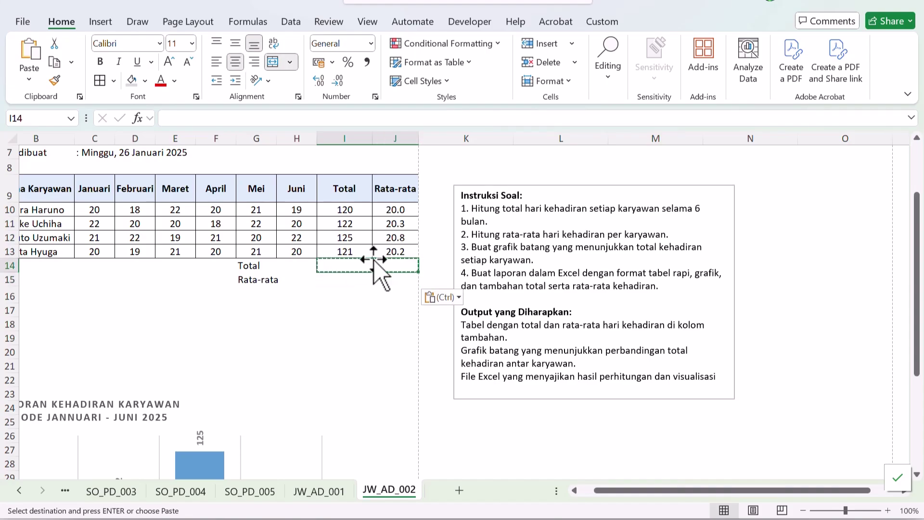
# Sum the employees' totals in I14 with the formula =SUM(I10:I13).
pyautogui.write('=su')
pyautogui.press('Tab')
pyautogui.press('Up')
pyautogui.hotkey('shift', 'Up')
pyautogui.hotkey('shift', 'Up')
pyautogui.hotkey('shift', 'Up')
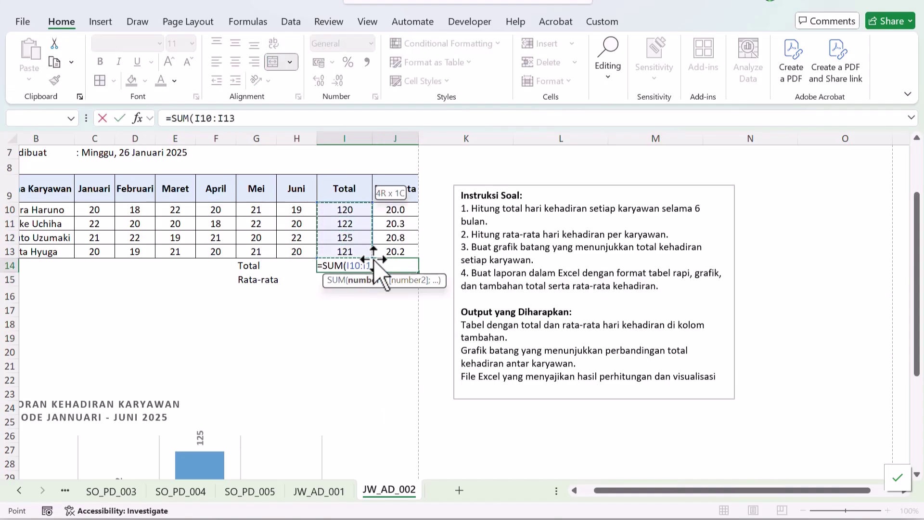
pyautogui.press('Return')
# Try averaging the employees' totals I10:I13 in I15 with the AVERAGE function.
pyautogui.write('=')
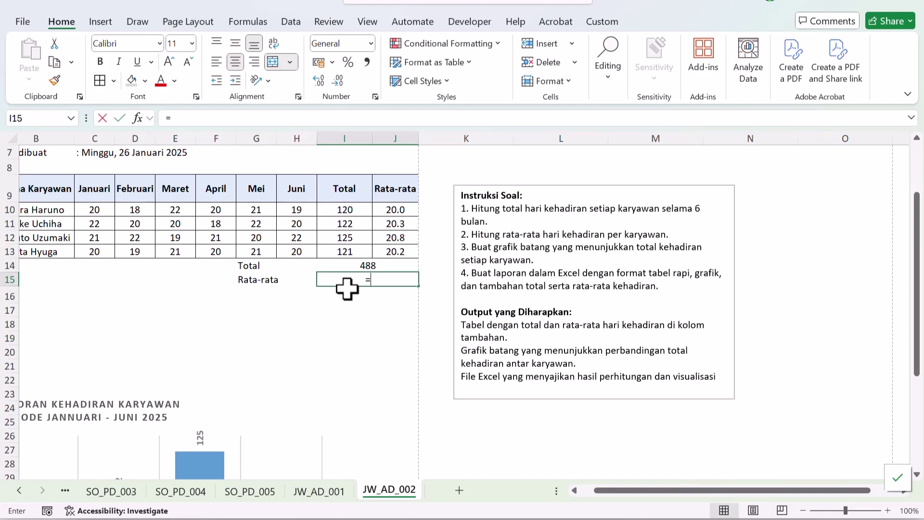
pyautogui.write('avera')
pyautogui.press('Tab')
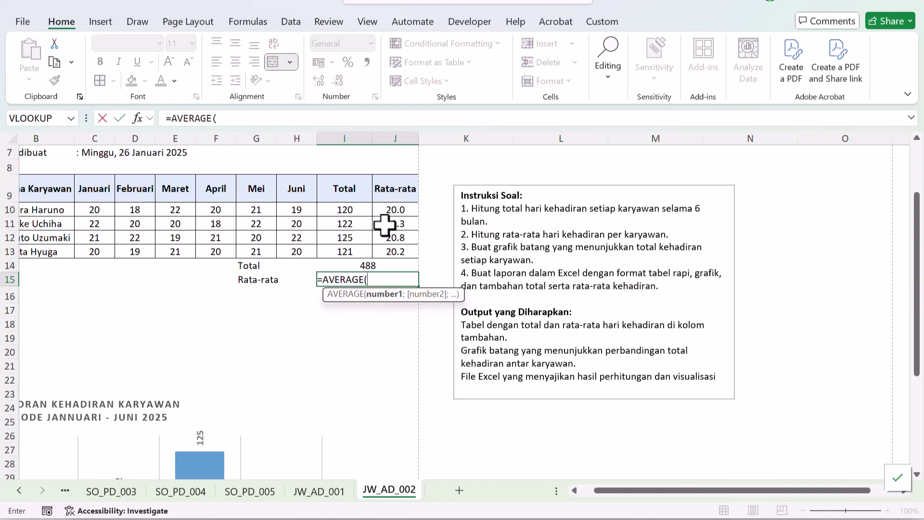
pyautogui.moveTo(359, 210); pyautogui.dragTo(368, 248)
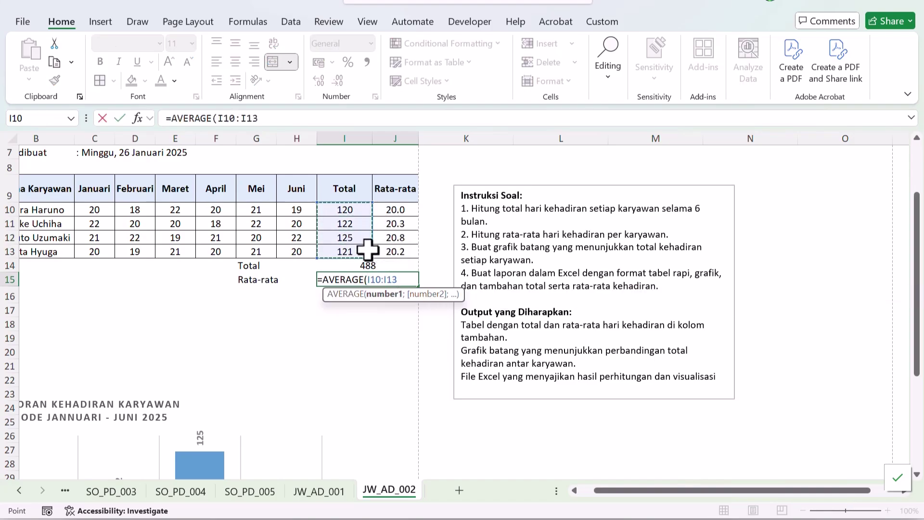
pyautogui.hotkey('ctrl', 'Return')
# Enter the formula =SUM(J10:J13) in I15 to add up the Rata-rata column.
pyautogui.write('=sum')
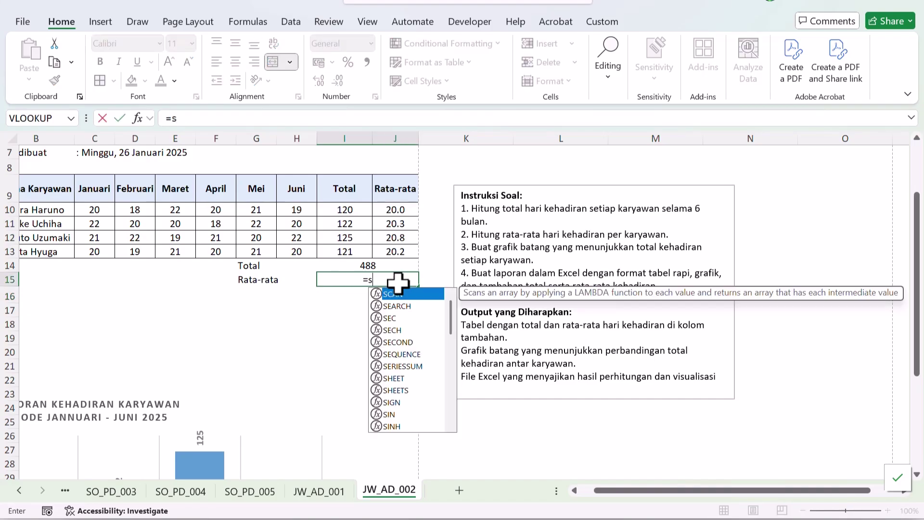
pyautogui.press('Tab')
pyautogui.moveTo(405, 208); pyautogui.dragTo(405, 247)
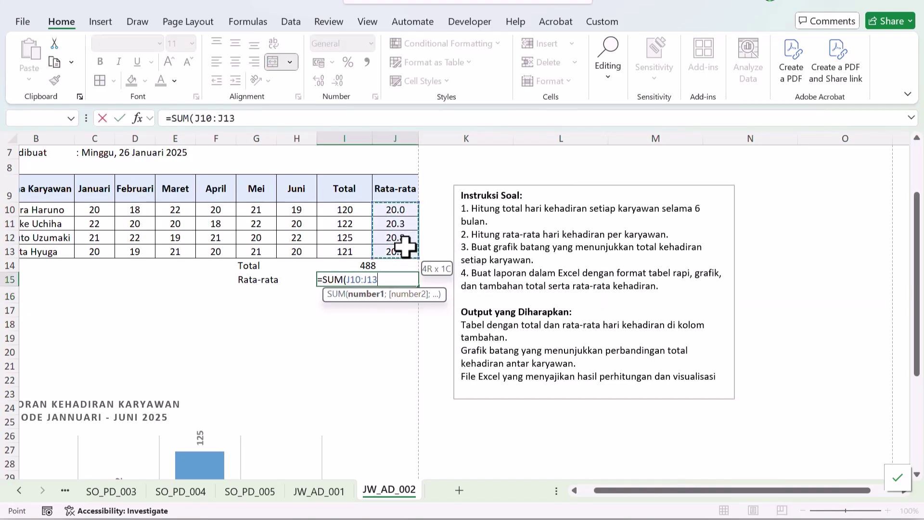
pyautogui.press('Return')
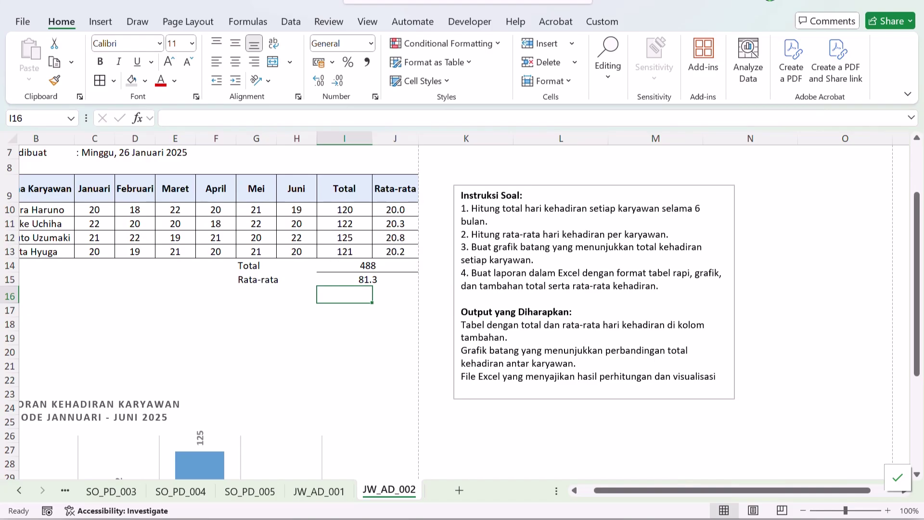
# Make the Total and Rata-rata summary rows in G14:J15 bold.
pyautogui.moveTo(640, 490); pyautogui.dragTo(553, 489)
pyautogui.moveTo(28, 188); pyautogui.dragTo(431, 253)
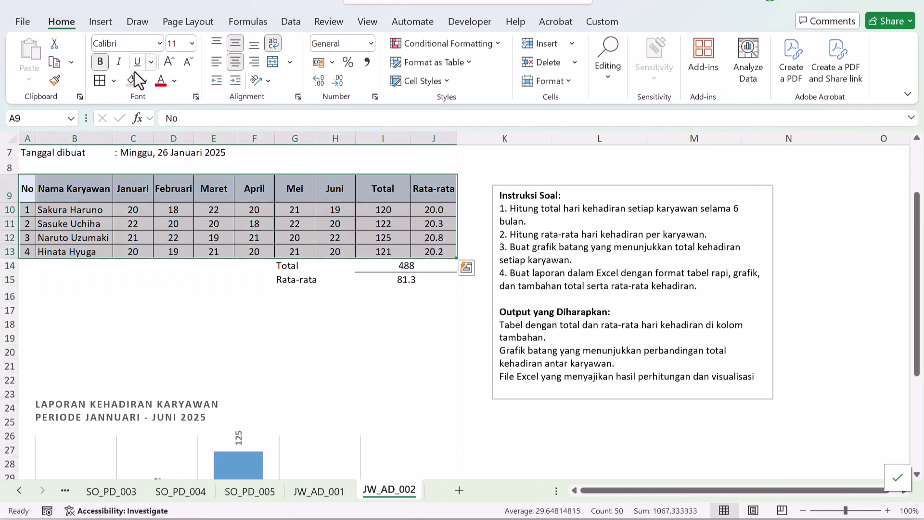
pyautogui.moveTo(299, 268); pyautogui.dragTo(385, 279)
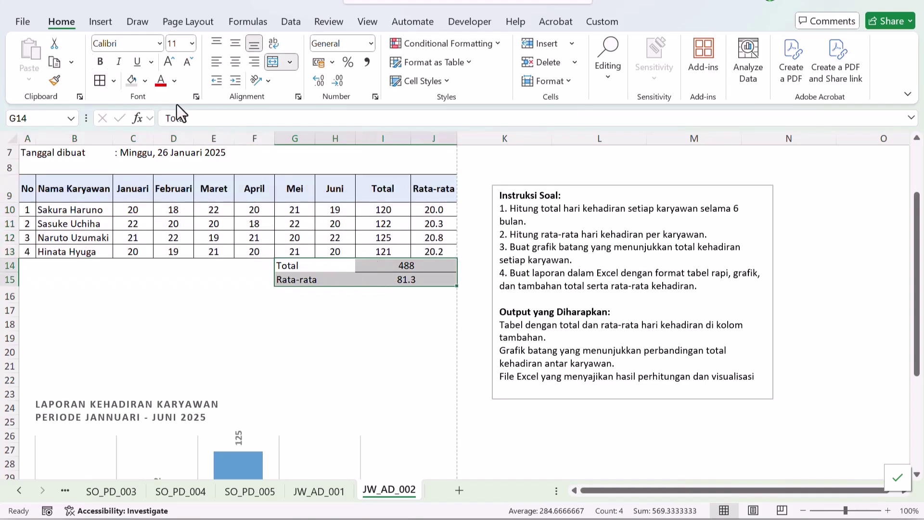
pyautogui.click(101, 62)
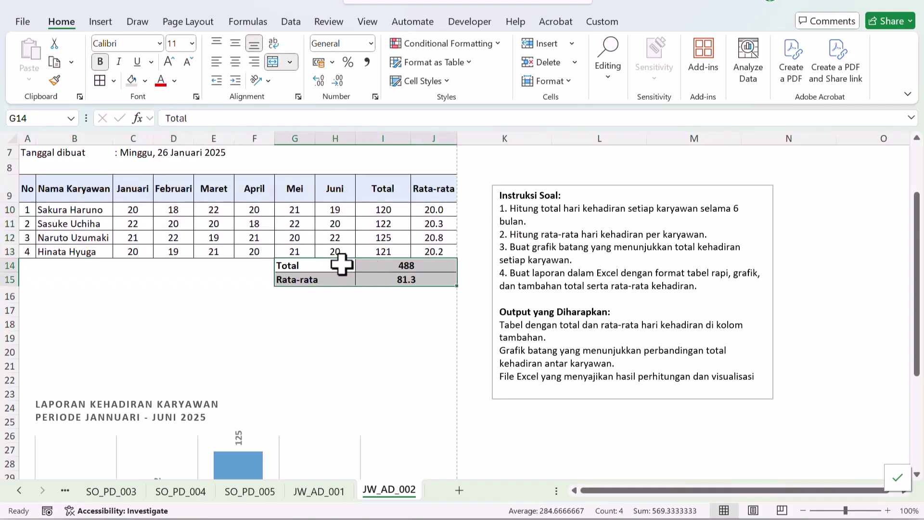
# Fill the summary value cells I14:J15 with a lighter shade than their Total and Rata-rata labels.
pyautogui.click(303, 251)
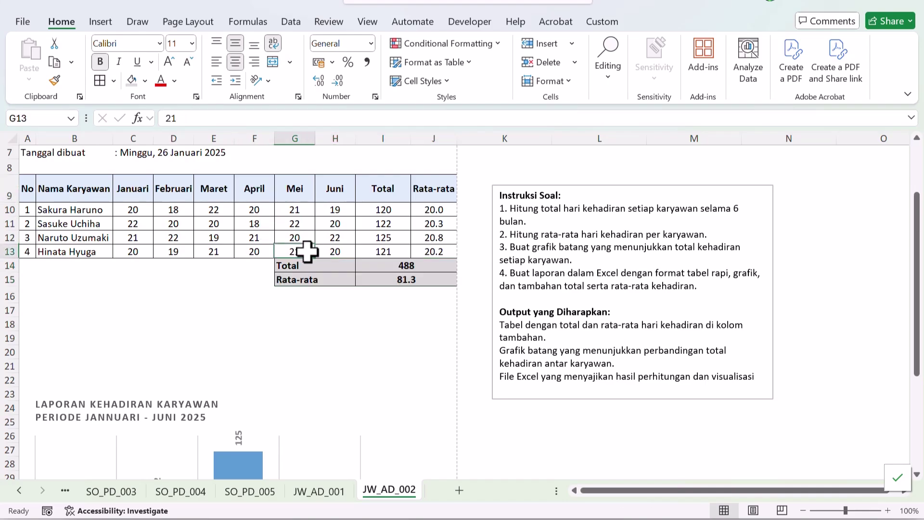
pyautogui.moveTo(373, 268); pyautogui.dragTo(373, 280)
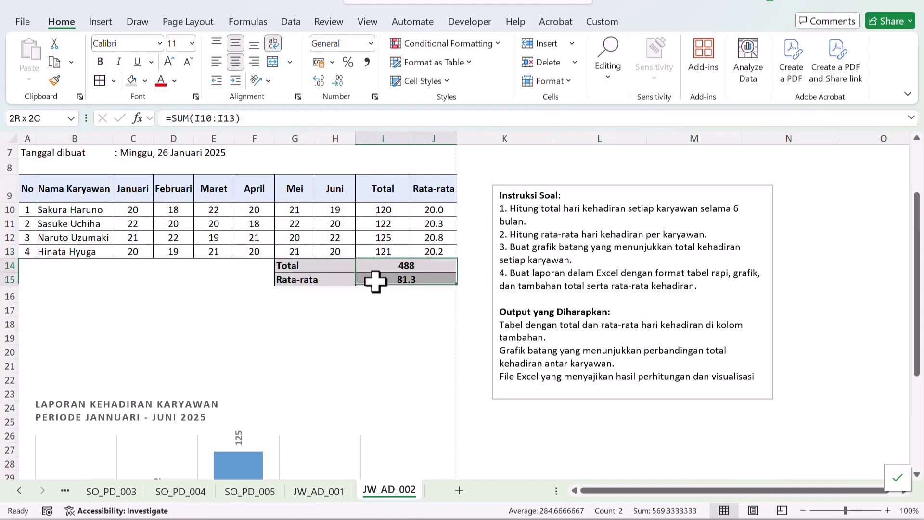
pyautogui.click(144, 80)
pyautogui.click(138, 178)
pyautogui.click(201, 196)
pyautogui.click(166, 238)
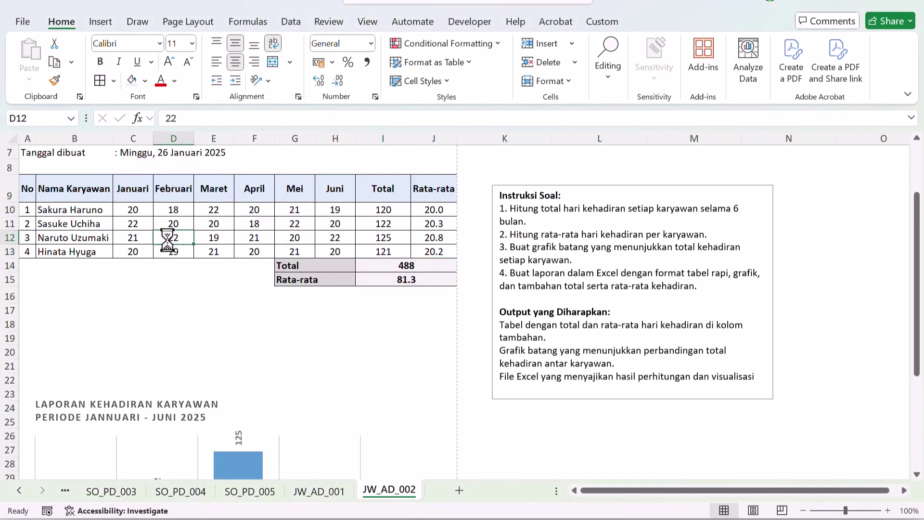
# Merge cells A17:F20 into one block below the table for a note.
pyautogui.scroll(1, 115, 213)
pyautogui.scroll(-2, 137, 227)
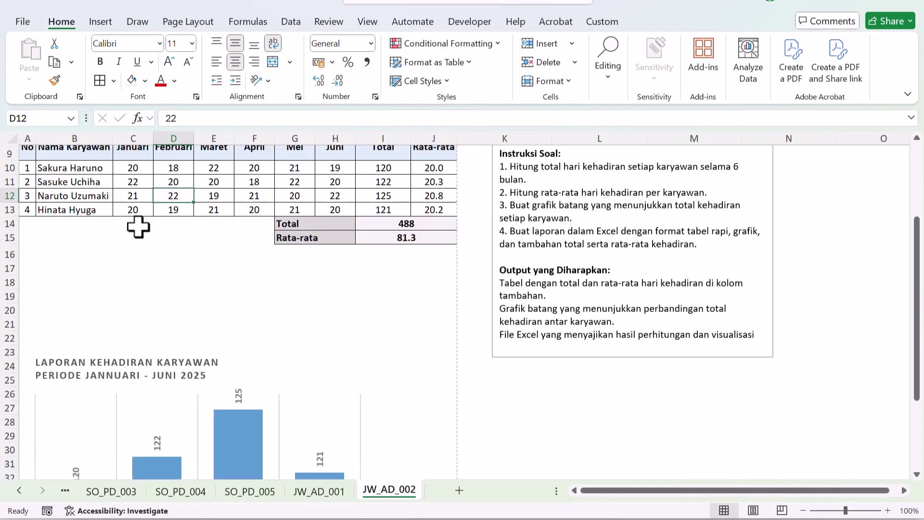
pyautogui.click(99, 250)
pyautogui.moveTo(31, 250); pyautogui.dragTo(219, 252)
pyautogui.moveTo(21, 268); pyautogui.dragTo(249, 310)
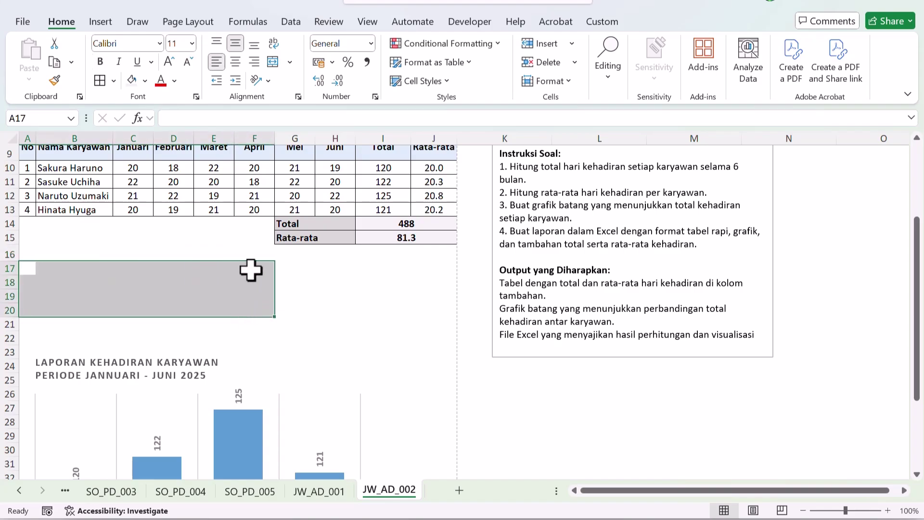
pyautogui.click(272, 62)
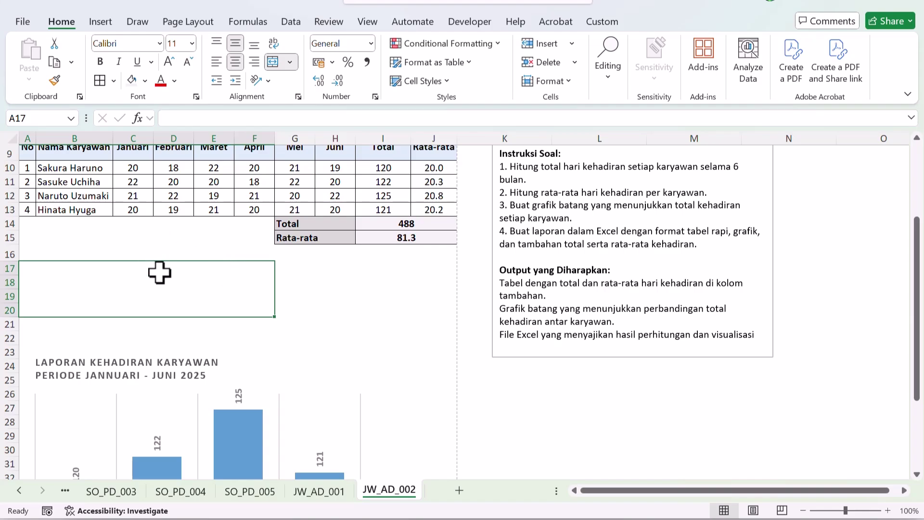
# Write the note "Catatan :" and below it "Berdasarkan data diketahui bahwa karyawan dengan total absen tertinggi adalah", ending with the top employee's full name.
pyautogui.scroll(2, 159, 273)
pyautogui.scroll(1, 159, 284)
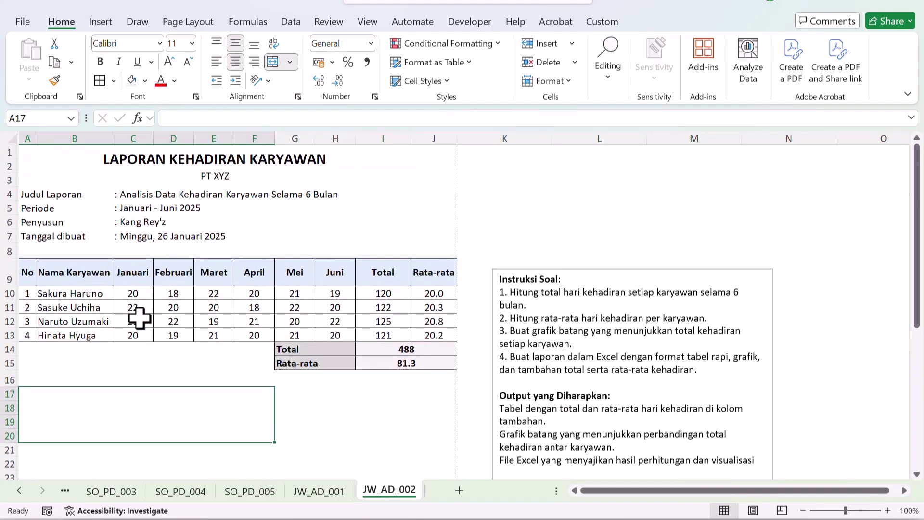
pyautogui.scroll(-3, 181, 322)
pyautogui.scroll(-3, 120, 336)
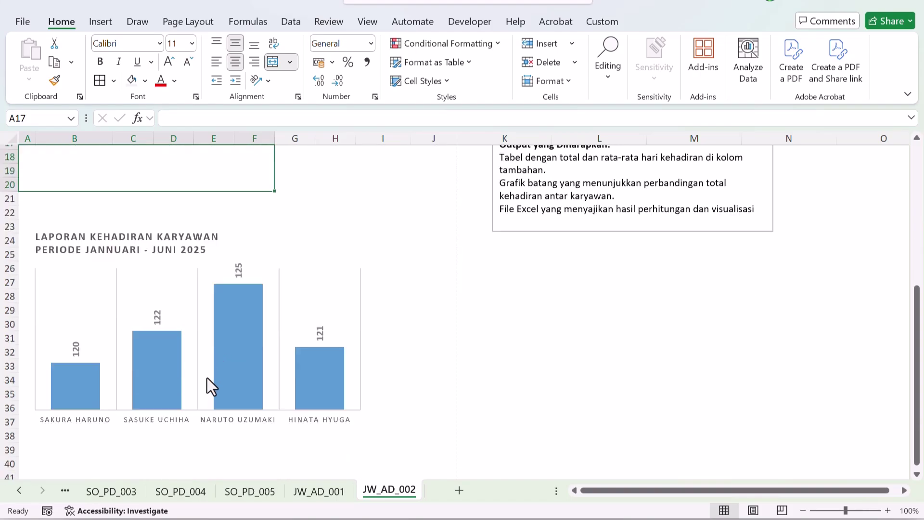
pyautogui.scroll(2, 219, 351)
pyautogui.doubleClick(107, 241)
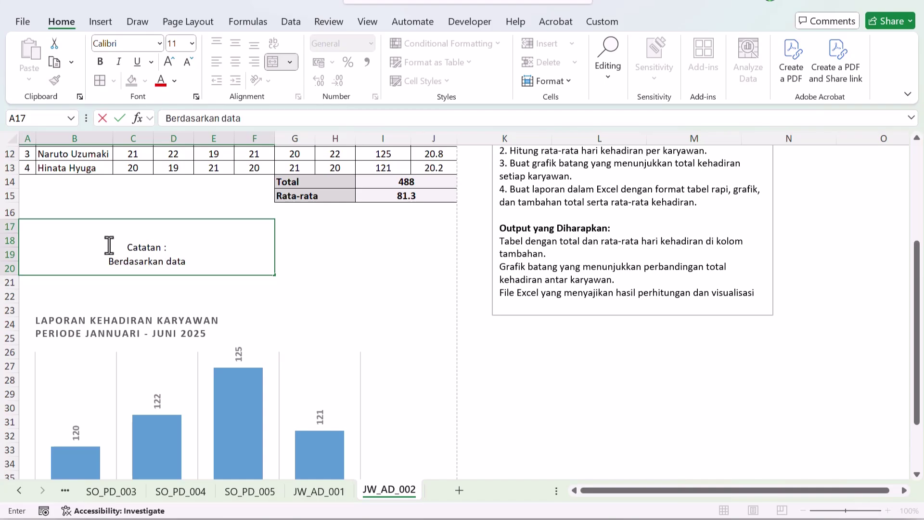
pyautogui.write('ketahui bahw')
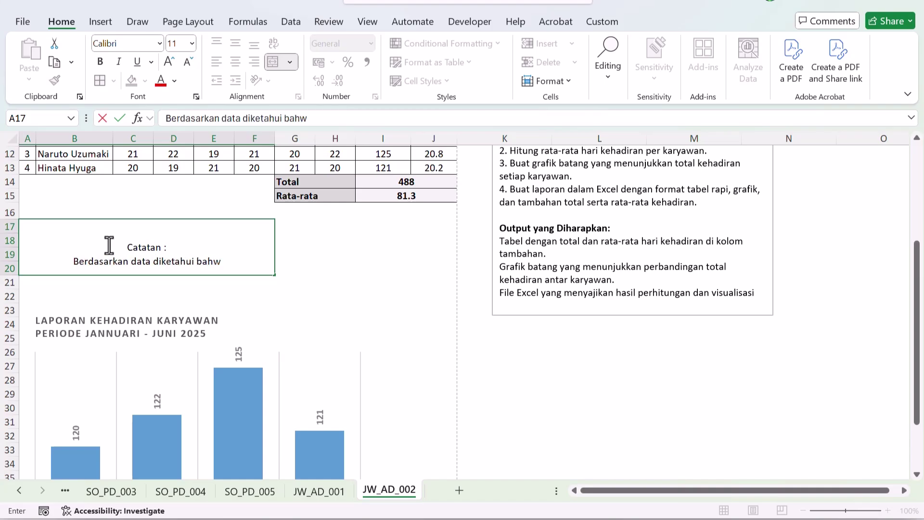
pyautogui.write('a karyaw')
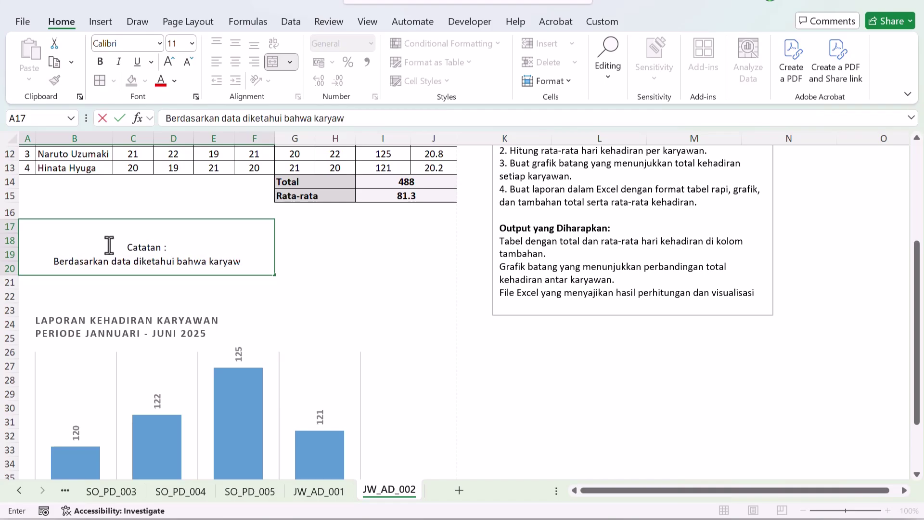
pyautogui.write('an dengan total a')
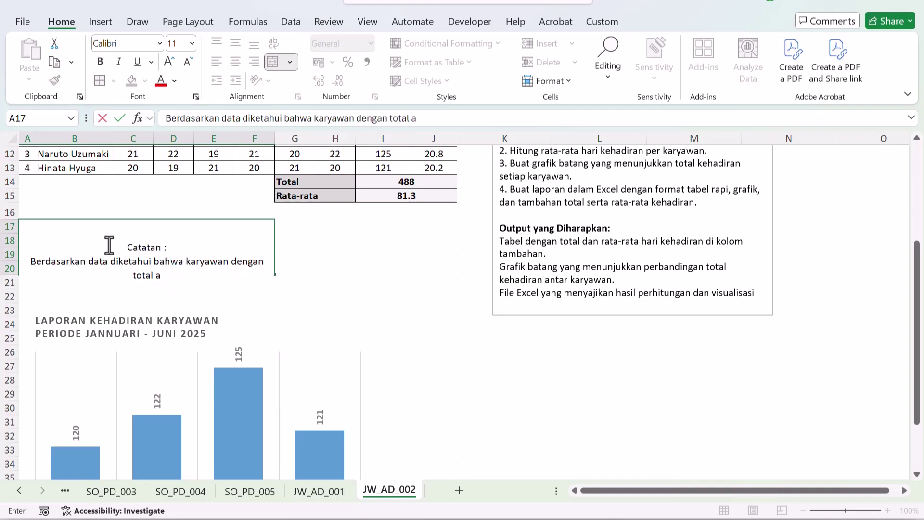
pyautogui.write('bsen tertinggi adalah Naruo')
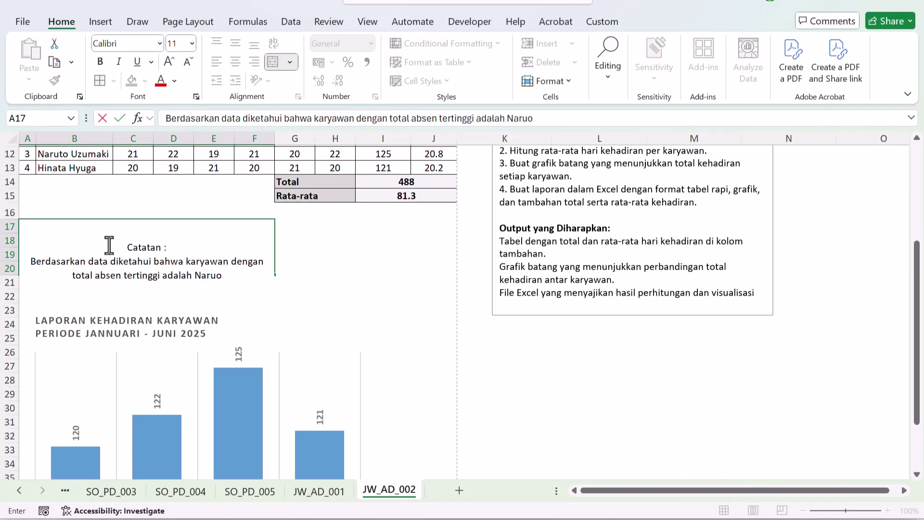
pyautogui.press('BackSpace')
pyautogui.write('to Uzu')
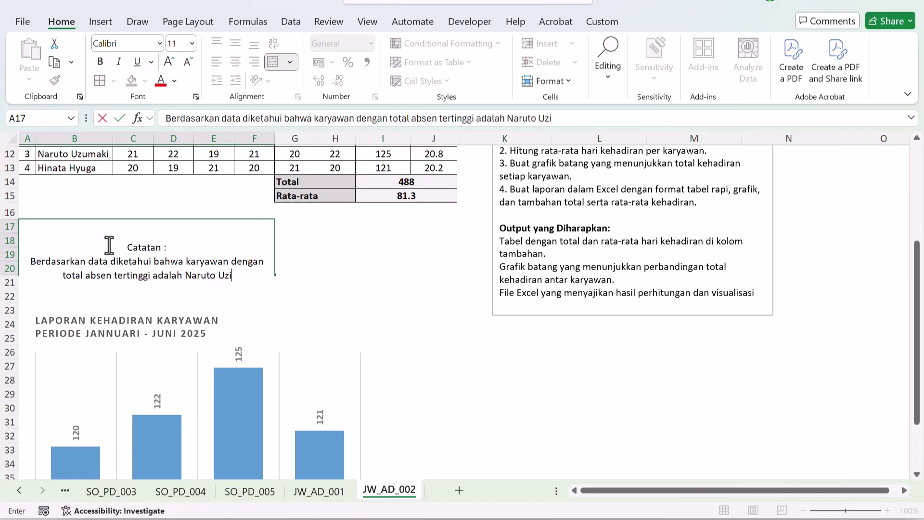
pyautogui.write('maki')
pyautogui.press('Return')
# Left-align the note in A17:F20 and italicize its sentence below "Catatan :".
pyautogui.click(108, 244)
pyautogui.click(216, 62)
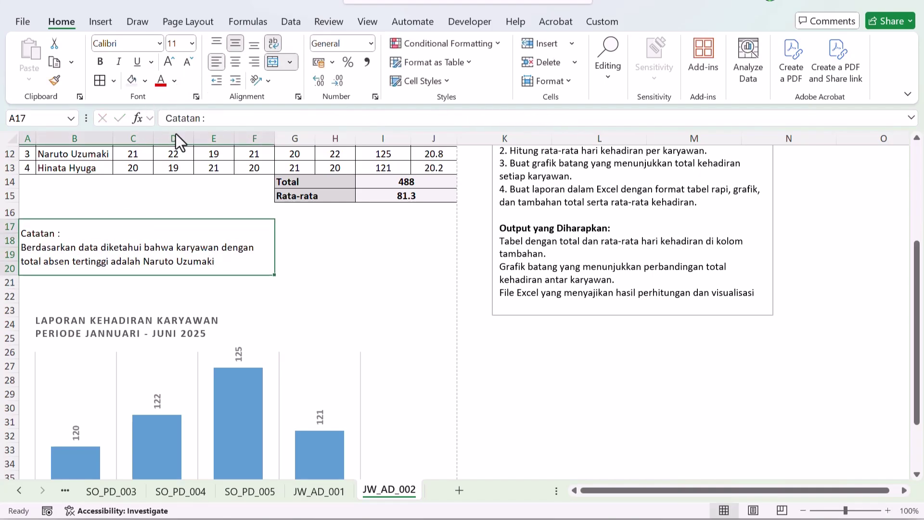
pyautogui.doubleClick(139, 233)
pyautogui.moveTo(220, 263); pyautogui.dragTo(4, 250)
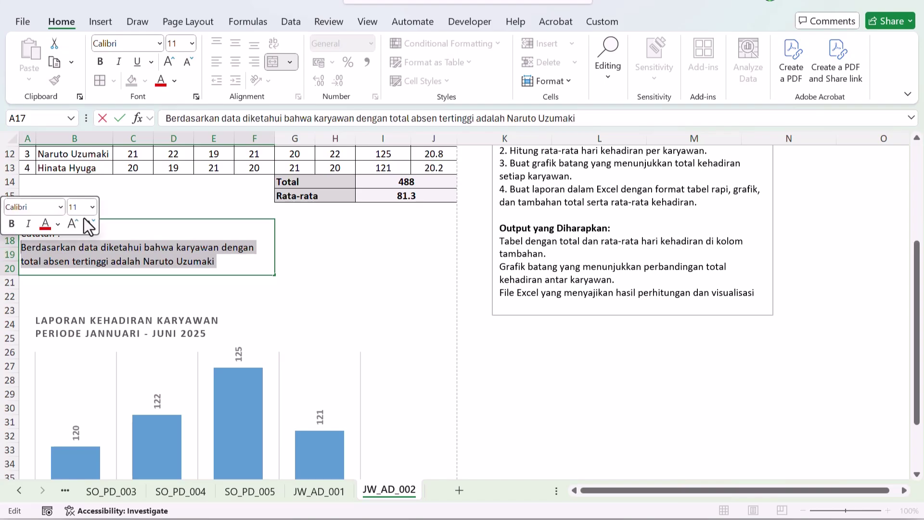
pyautogui.click(119, 61)
# Make the "Catatan :" line bold and put an outline border around the note block.
pyautogui.moveTo(63, 235); pyautogui.dragTo(3, 223)
pyautogui.hotkey('ctrl', 'b')
pyautogui.click(82, 219)
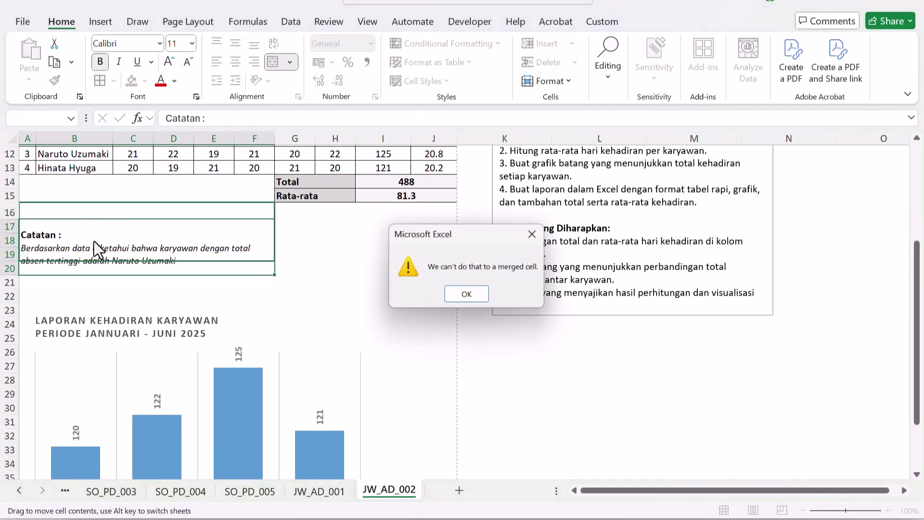
pyautogui.press('Return')
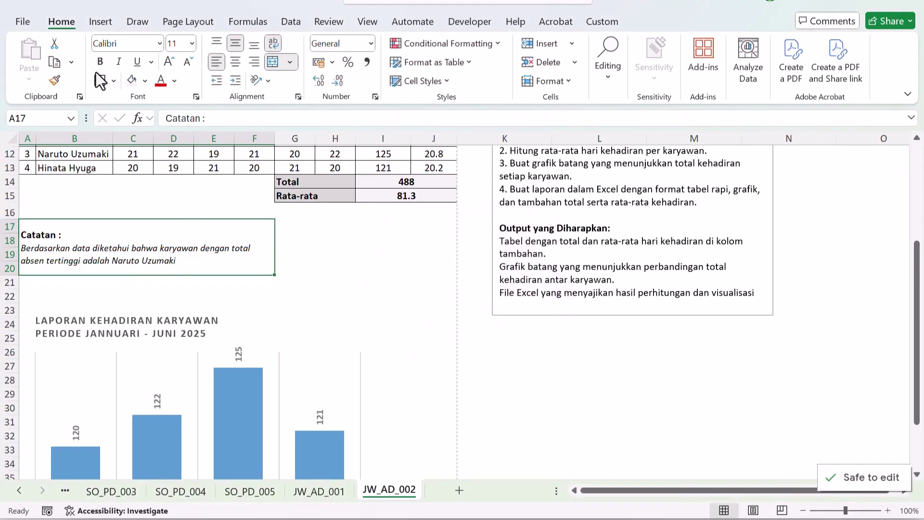
pyautogui.click(326, 293)
pyautogui.click(330, 228)
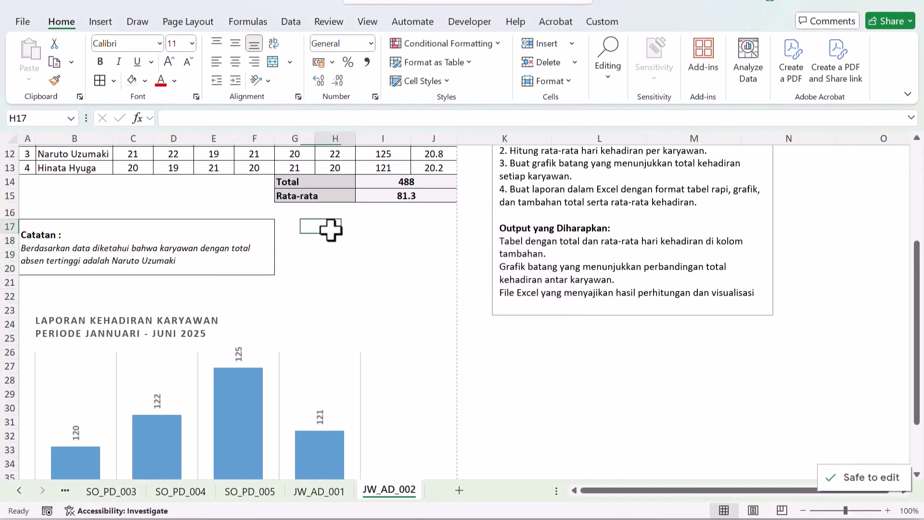
# Enter the place and date line "Bandung, 26 Januari 2025" in I17 and move it to H17.
pyautogui.click(380, 227)
pyautogui.write('Bandung, 26')
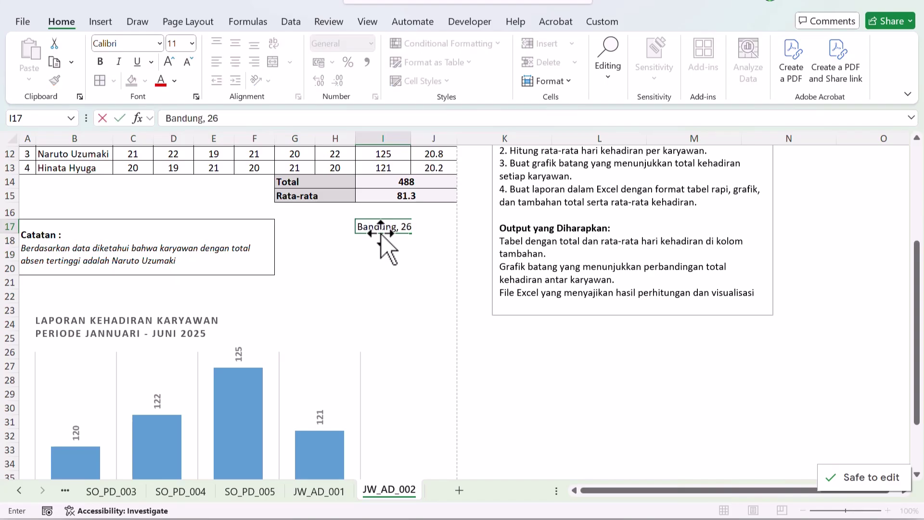
pyautogui.write(' Januari 2025')
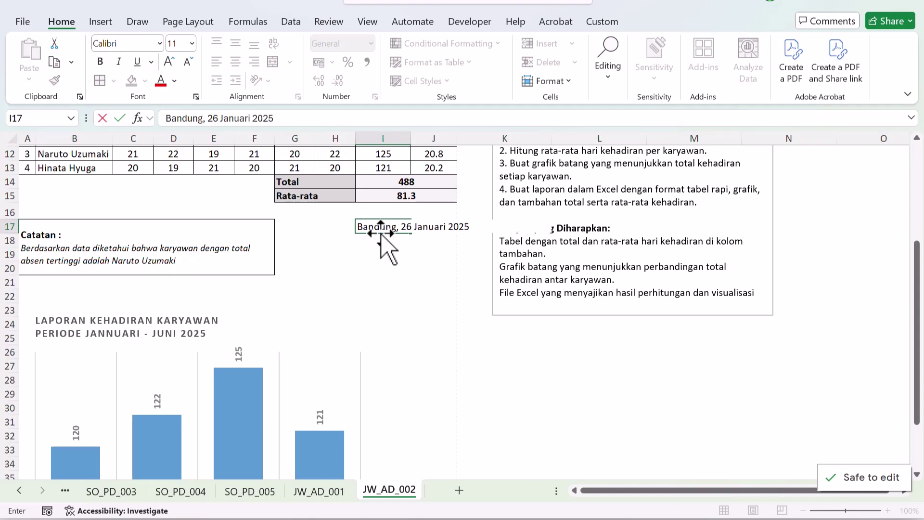
pyautogui.hotkey('ctrl', 'Return')
pyautogui.hotkey('ctrl', 'c')
pyautogui.click(350, 228)
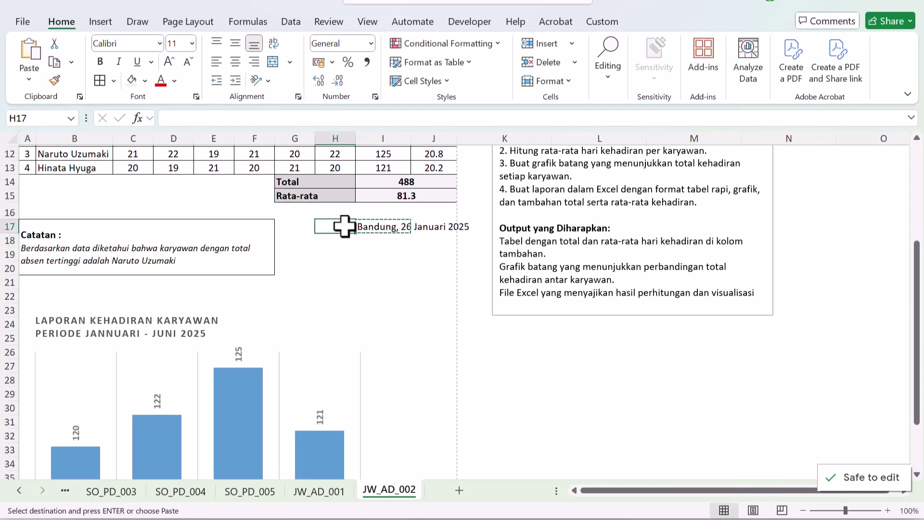
pyautogui.press('Return')
# Merge H17:J17 and right-align the place and date line in it.
pyautogui.click(360, 244)
pyautogui.moveTo(339, 223); pyautogui.dragTo(443, 233)
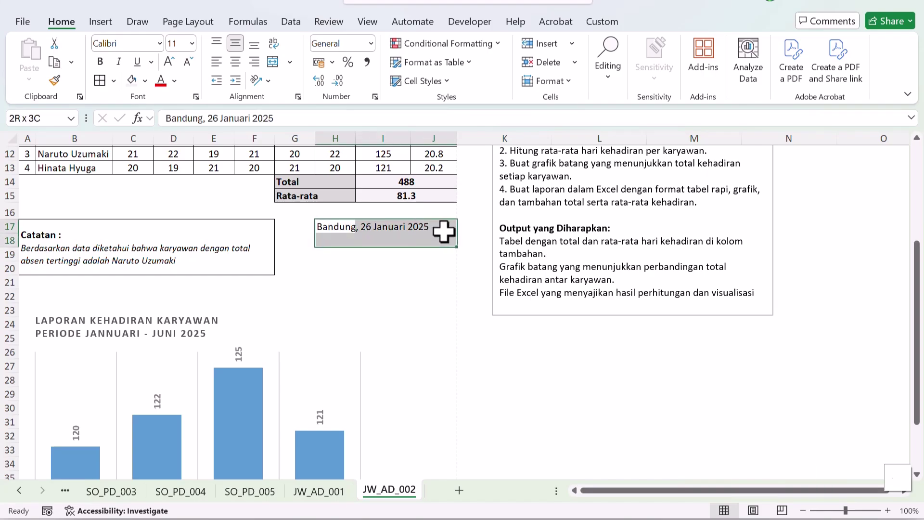
pyautogui.click(272, 63)
pyautogui.click(253, 66)
pyautogui.click(362, 293)
# Merge I19:J19 and enter the signature label "Penyusun," in it.
pyautogui.click(348, 243)
pyautogui.click(381, 249)
pyautogui.click(420, 244)
pyautogui.click(397, 247)
pyautogui.moveTo(397, 247); pyautogui.dragTo(424, 253)
pyautogui.click(287, 63)
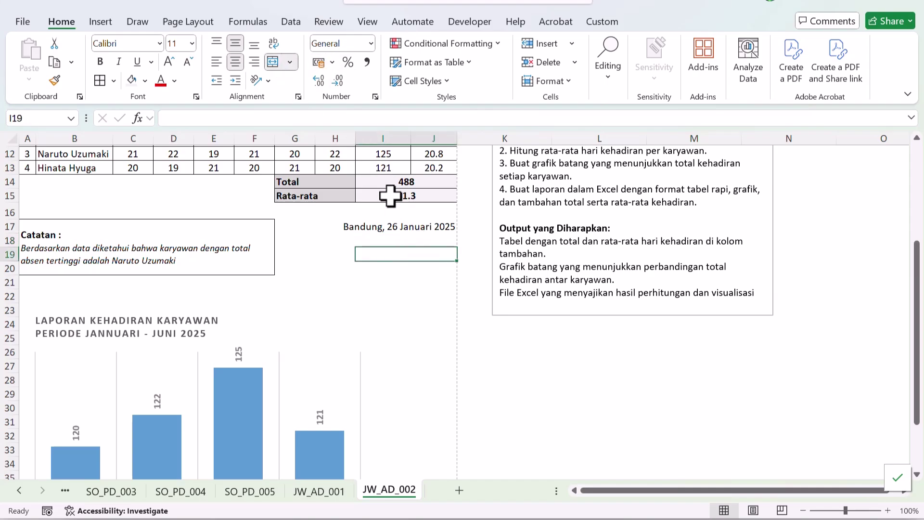
pyautogui.write('Penyusun,')
pyautogui.press('Return')
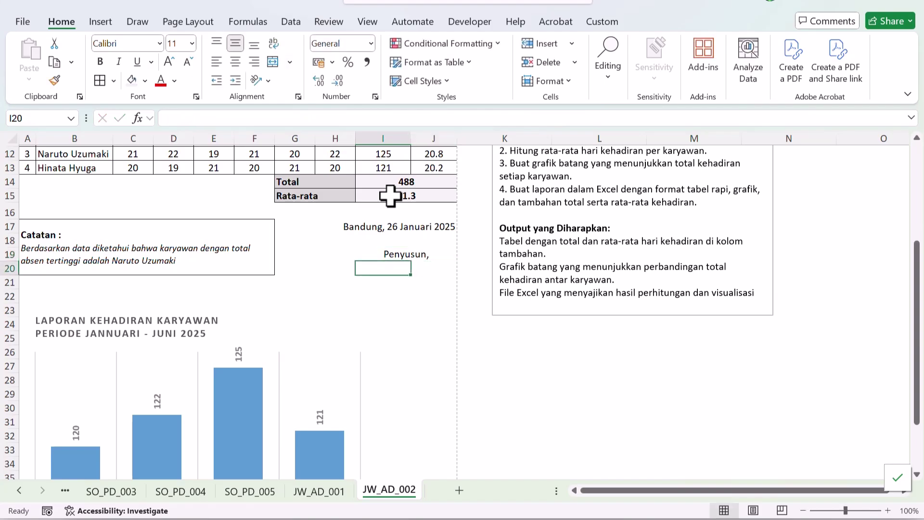
# Merge I23:J23 below the signature label, leaving space to sign, and enter the preparer's name in parentheses.
pyautogui.press('Down')
pyautogui.press('Down')
pyautogui.press('Down')
pyautogui.press('Up')
pyautogui.hotkey('shift', 'Right')
pyautogui.press('Left')
pyautogui.press('Down')
pyautogui.press('Right')
pyautogui.hotkey('shift', 'Right')
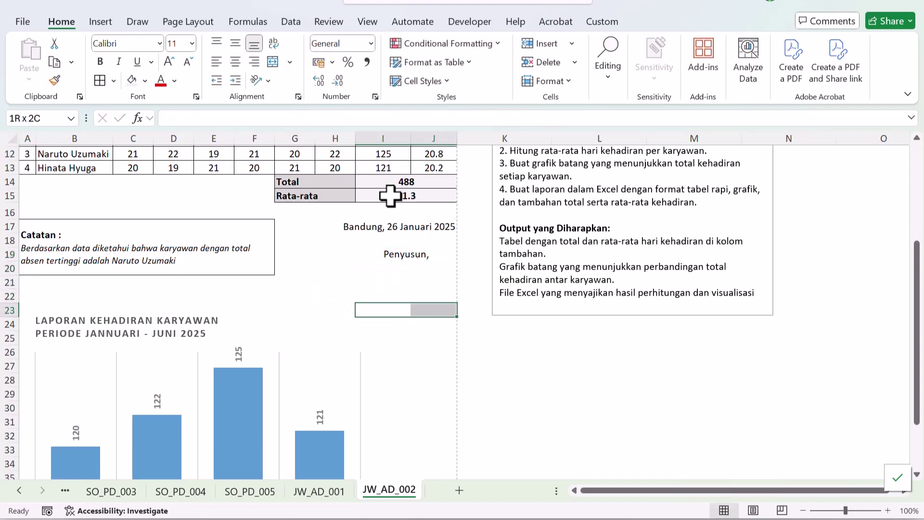
pyautogui.click(273, 62)
pyautogui.write('(')
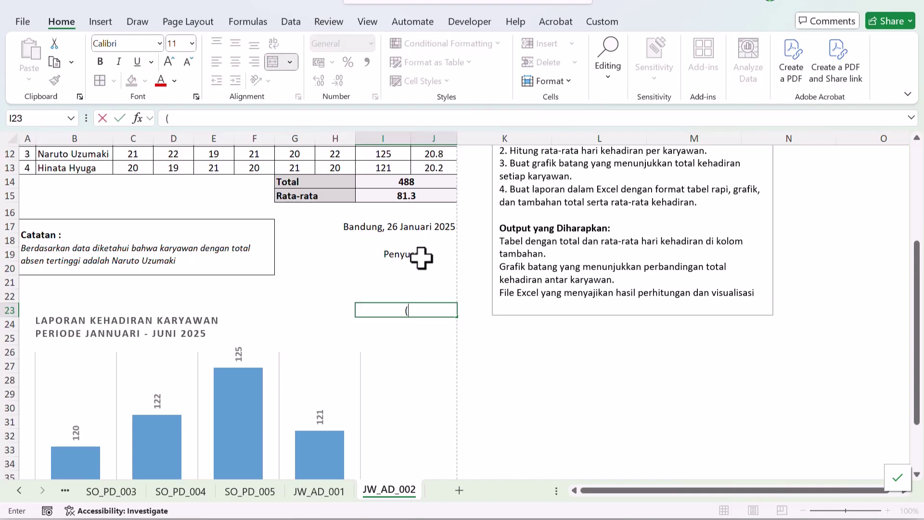
pyautogui.write("Kang Rey'z)")
pyautogui.press('Return')
# Correct the closing parenthesis after the preparer's name in I23.
pyautogui.click(432, 298)
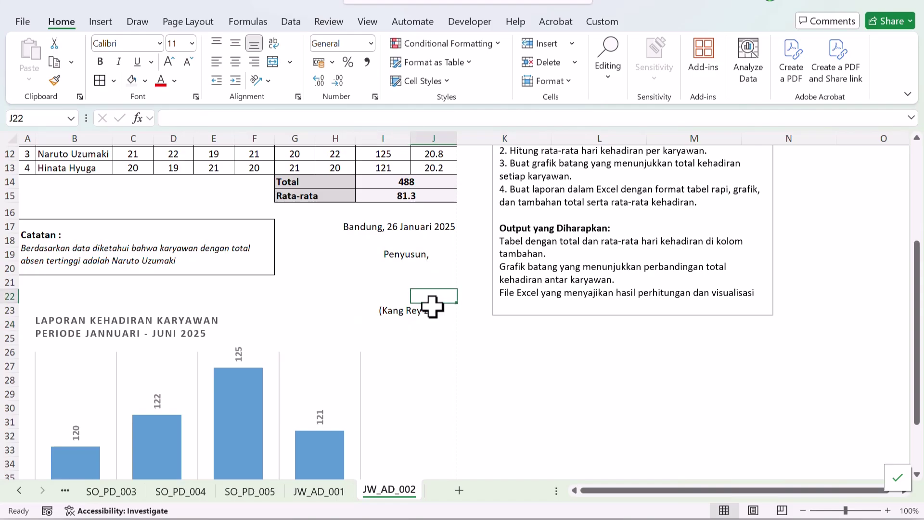
pyautogui.click(436, 313)
pyautogui.press('F2')
pyautogui.write(')')
pyautogui.press('Return')
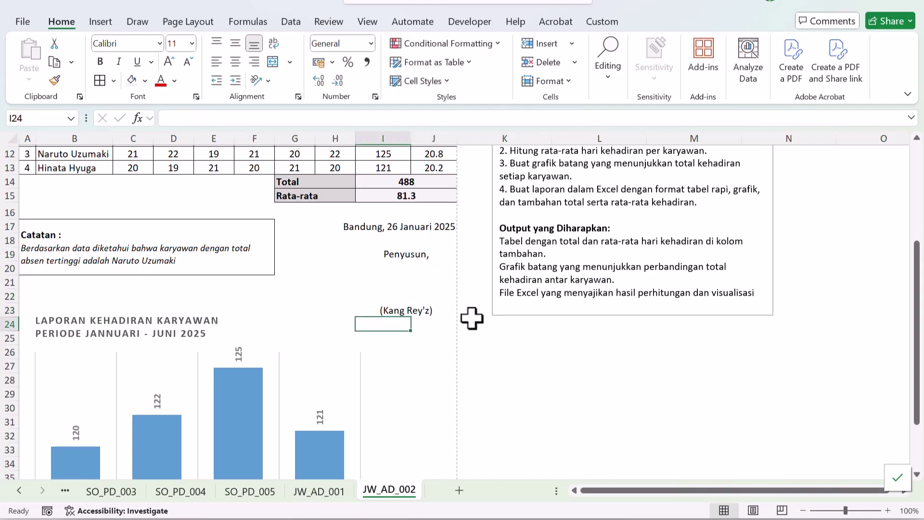
# Move the attendance chart down below the signature block and widen it to the right edge of column J.
pyautogui.scroll(-2, 310, 275)
pyautogui.click(185, 238)
pyautogui.moveTo(166, 225); pyautogui.dragTo(161, 248)
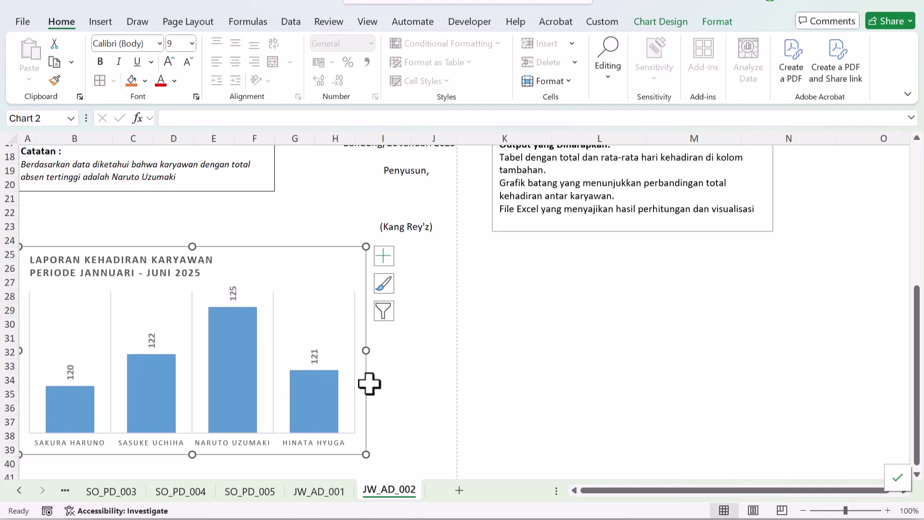
pyautogui.moveTo(365, 350); pyautogui.dragTo(456, 343)
pyautogui.click(520, 341)
# Check the report's page layout from the page break to the heading and in the print preview.
pyautogui.scroll(-5, 519, 349)
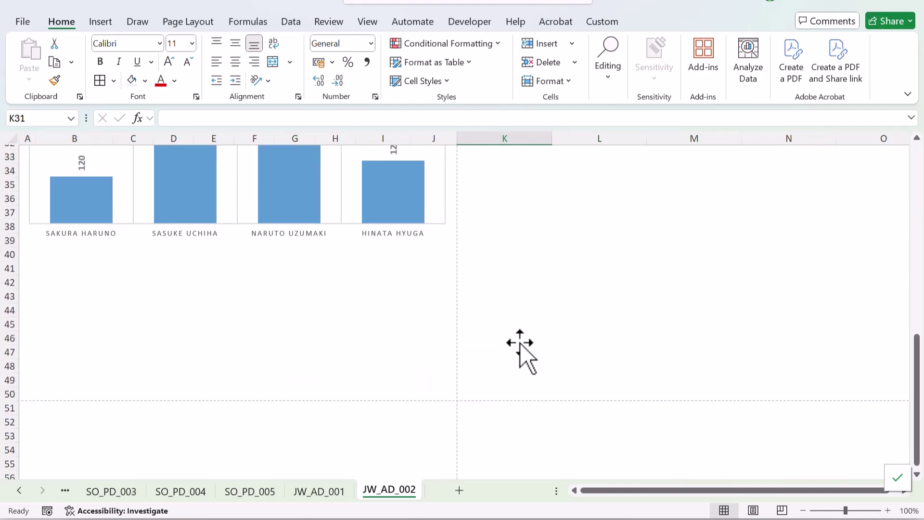
pyautogui.scroll(10, 519, 344)
pyautogui.scroll(1, 518, 343)
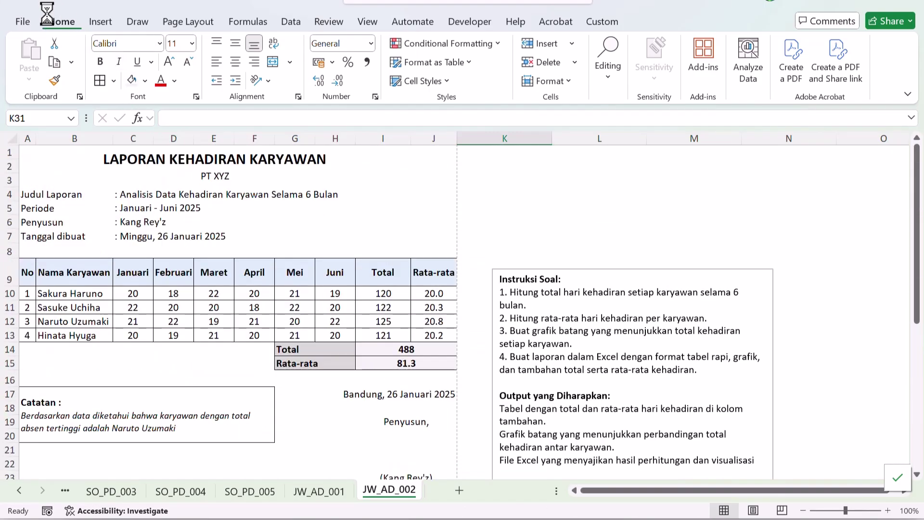
pyautogui.click(27, 20)
pyautogui.click(65, 313)
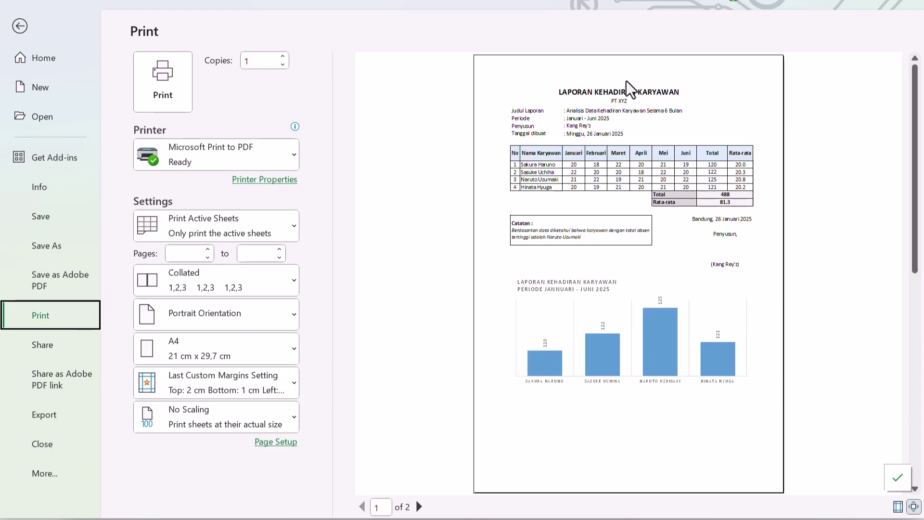
pyautogui.press('Escape')
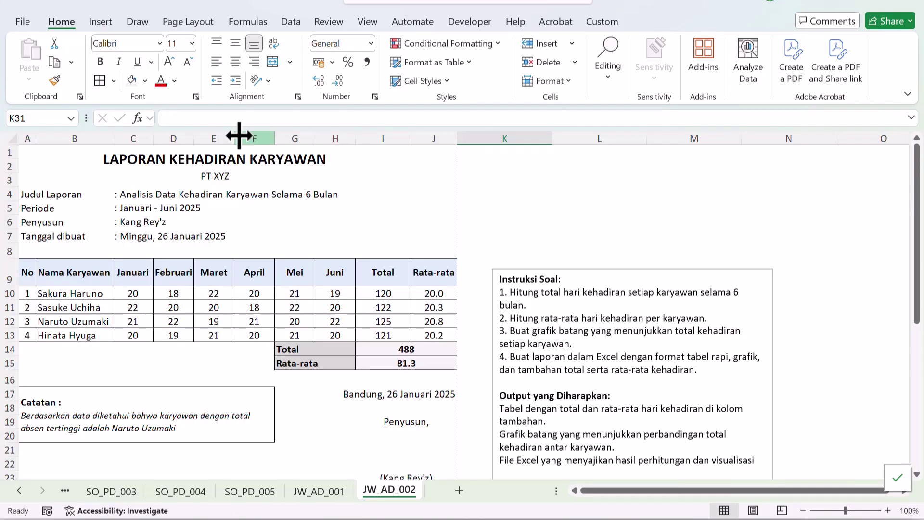
# Enlarge the LAPORAN KEHADIRAN KARYAWAN title text in the merged heading and check the result in the print preview.
pyautogui.click(122, 153)
pyautogui.doubleClick(96, 154)
pyautogui.moveTo(97, 155); pyautogui.dragTo(341, 169)
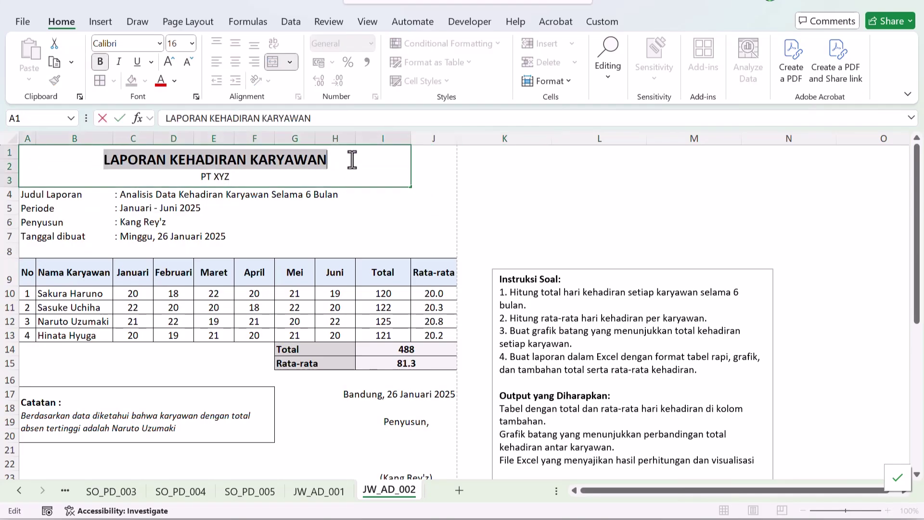
pyautogui.click(301, 262)
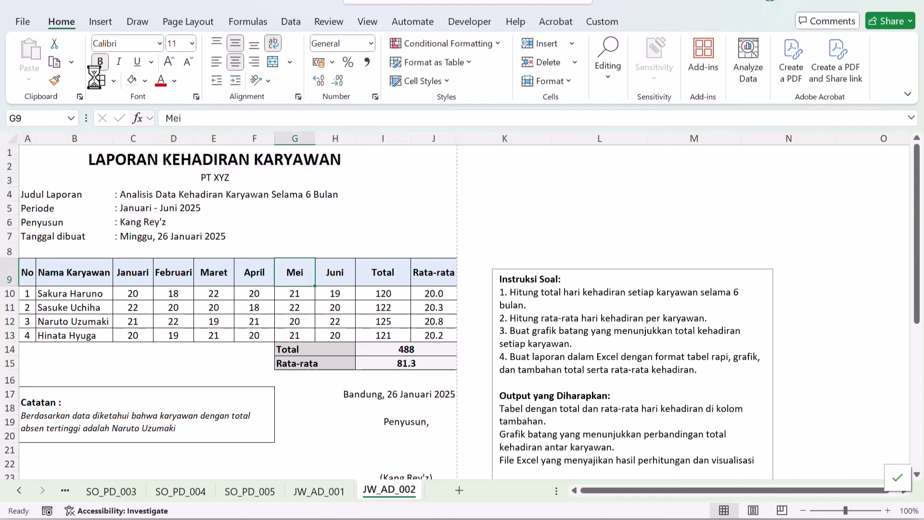
pyautogui.click(25, 24)
pyautogui.click(72, 316)
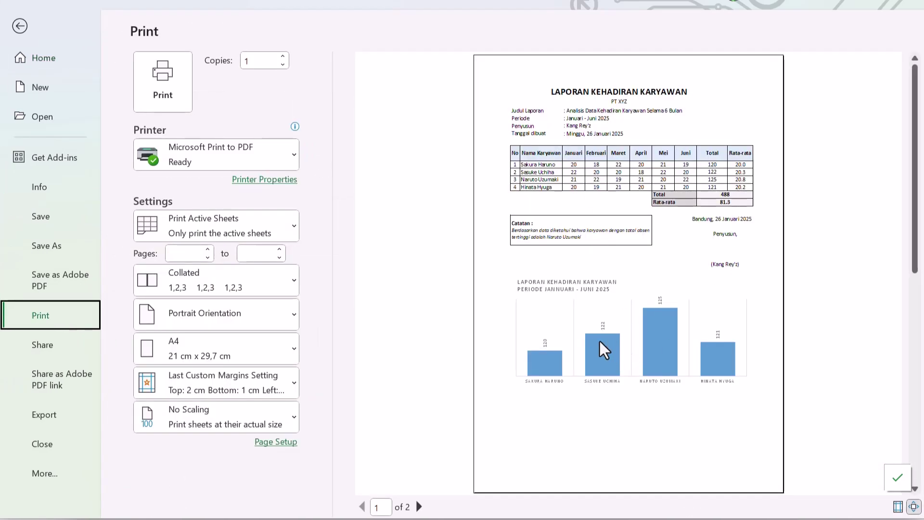
pyautogui.press('Escape')
# Insert a blank row above the Judul Laporan row to separate it from the heading, and check the print preview.
pyautogui.click(5, 194)
pyautogui.rightClick(5, 194)
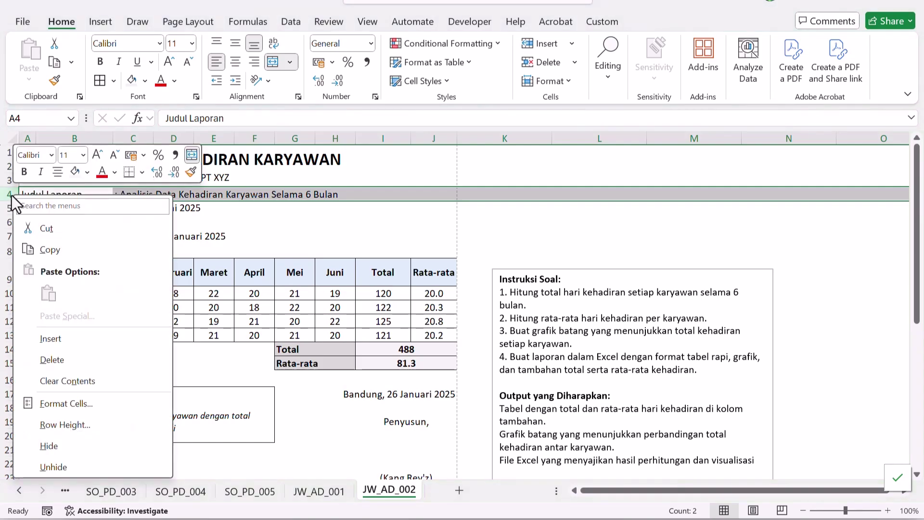
pyautogui.click(51, 339)
pyautogui.click(173, 249)
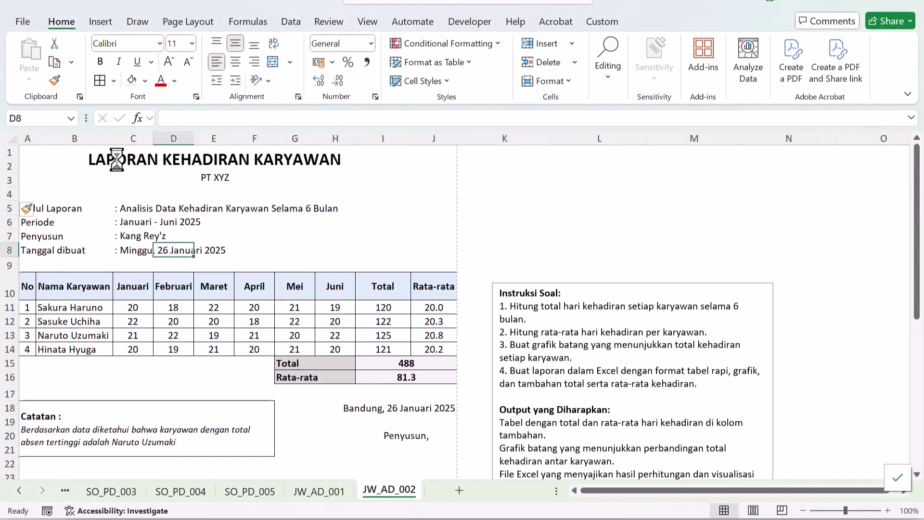
pyautogui.click(22, 21)
pyautogui.click(42, 315)
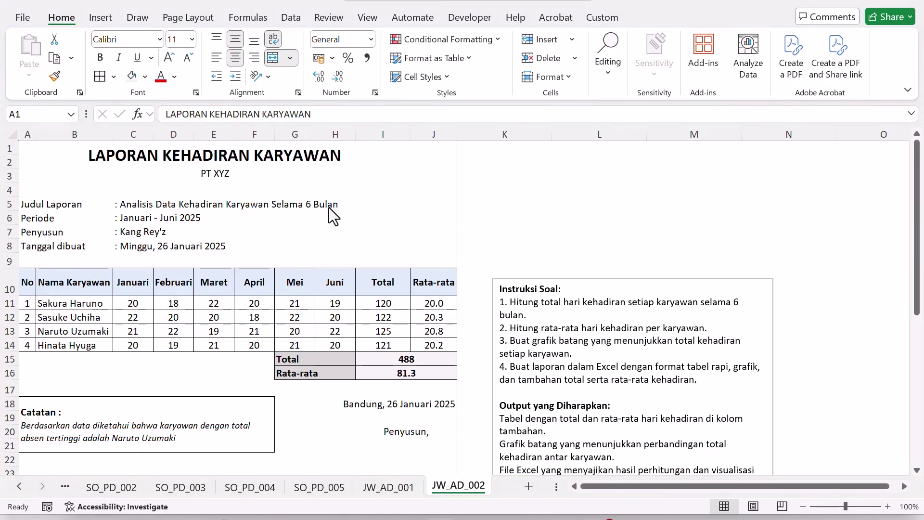
# Look over the finished report and browse to the File Excel Tes folder for saving a copy of the workbook.
pyautogui.scroll(-2, 333, 221)
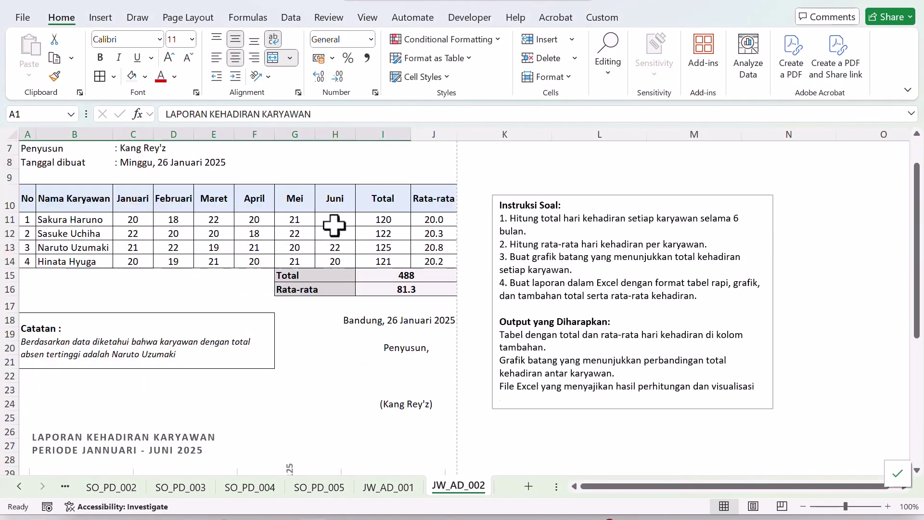
pyautogui.scroll(2, 303, 232)
pyautogui.scroll(-2, 416, 242)
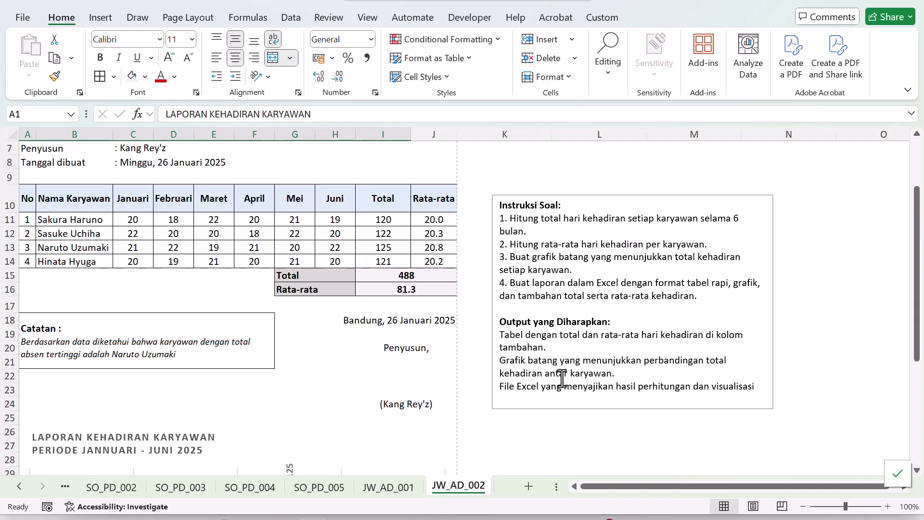
pyautogui.scroll(-1, 287, 327)
pyautogui.scroll(3, 292, 308)
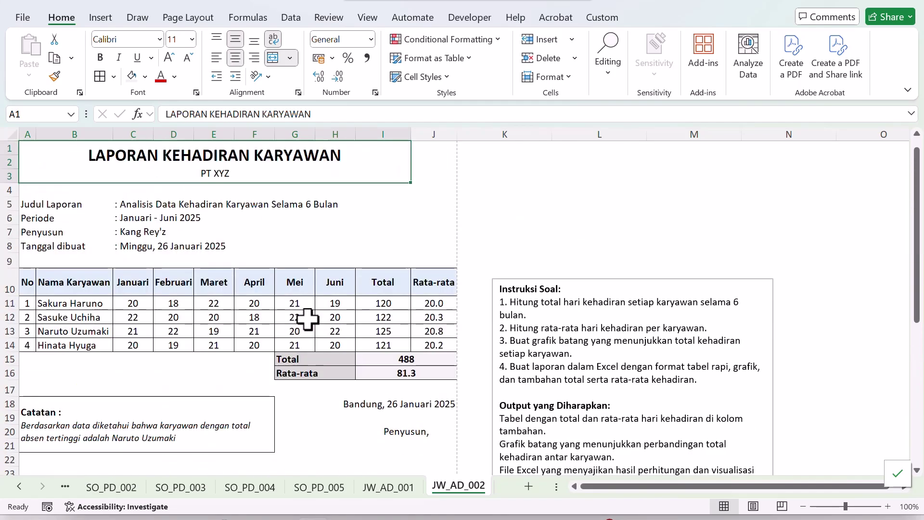
pyautogui.click(332, 189)
pyautogui.click(22, 20)
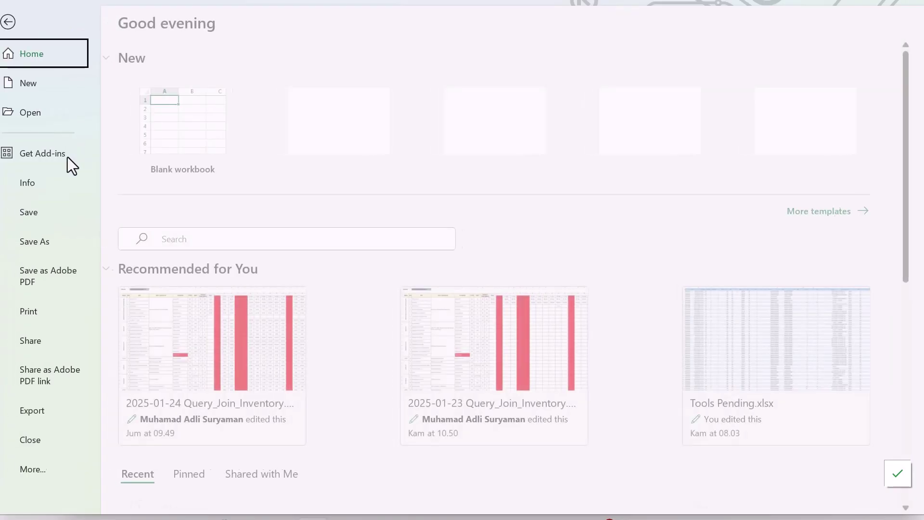
pyautogui.click(59, 239)
pyautogui.click(193, 368)
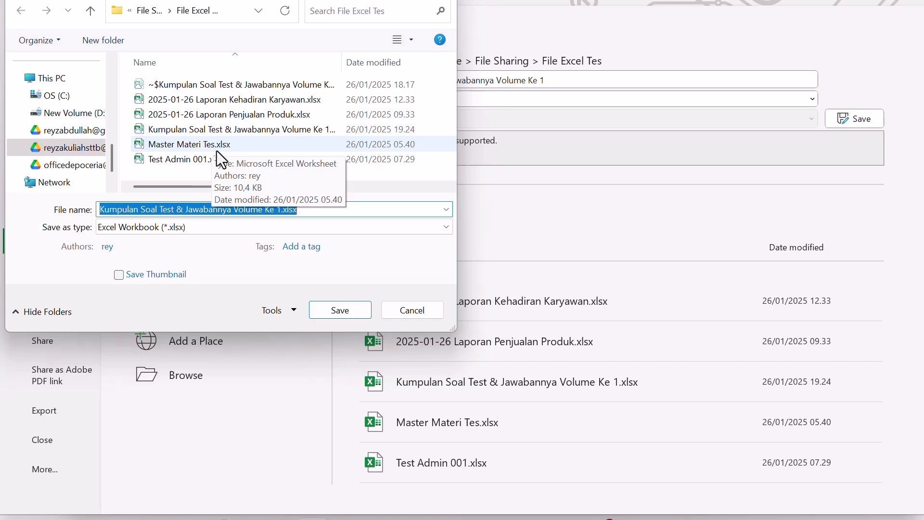
# Save the workbook as 2025-01-26 Laporan Kehadiran Karyawan.xlsx, replacing the existing file of that name.
pyautogui.click(307, 211)
pyautogui.moveTo(307, 210); pyautogui.dragTo(86, 210)
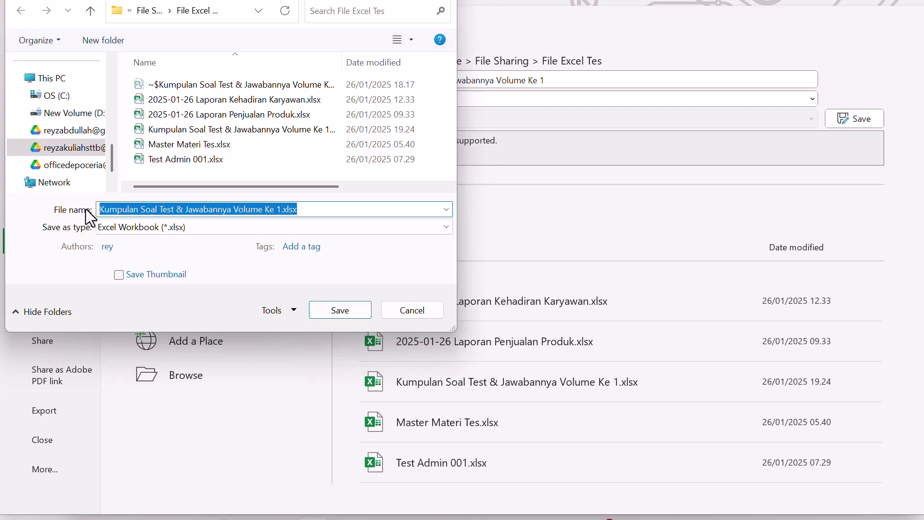
pyautogui.write('2025-01')
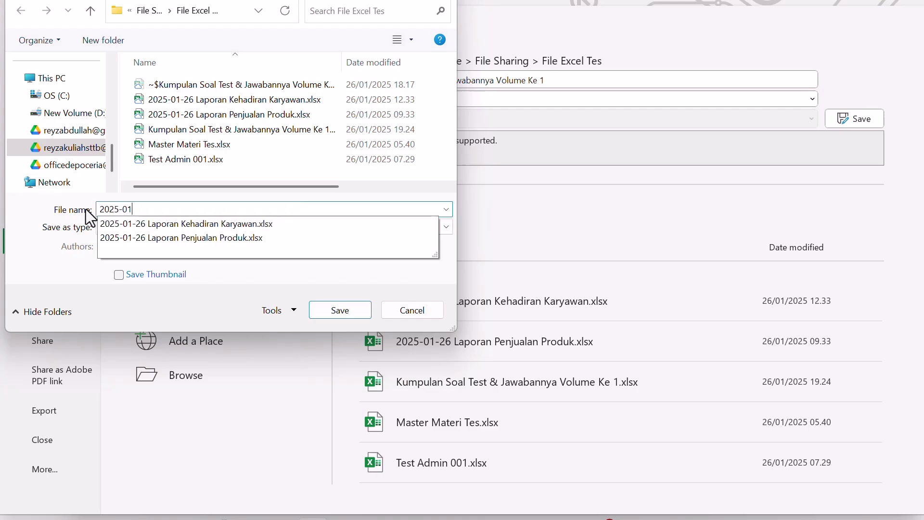
pyautogui.write('-26 Laporan')
pyautogui.press('Down')
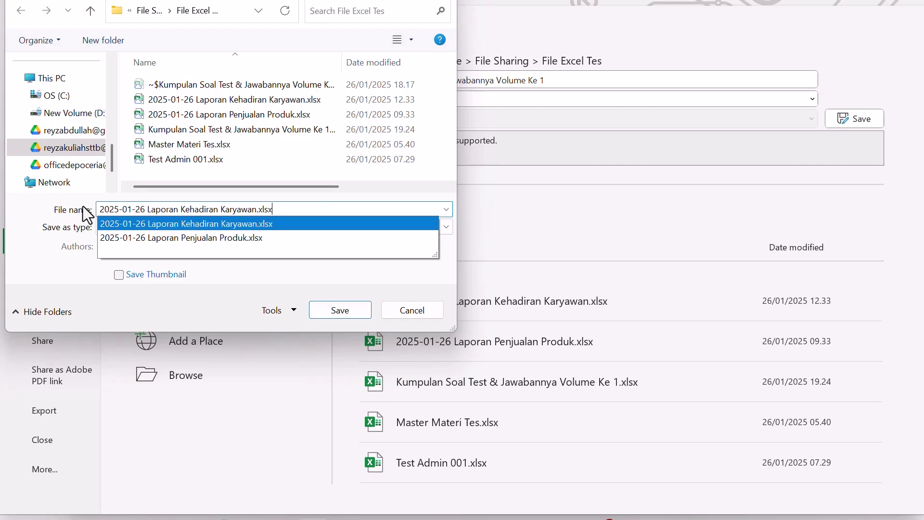
pyautogui.click(241, 226)
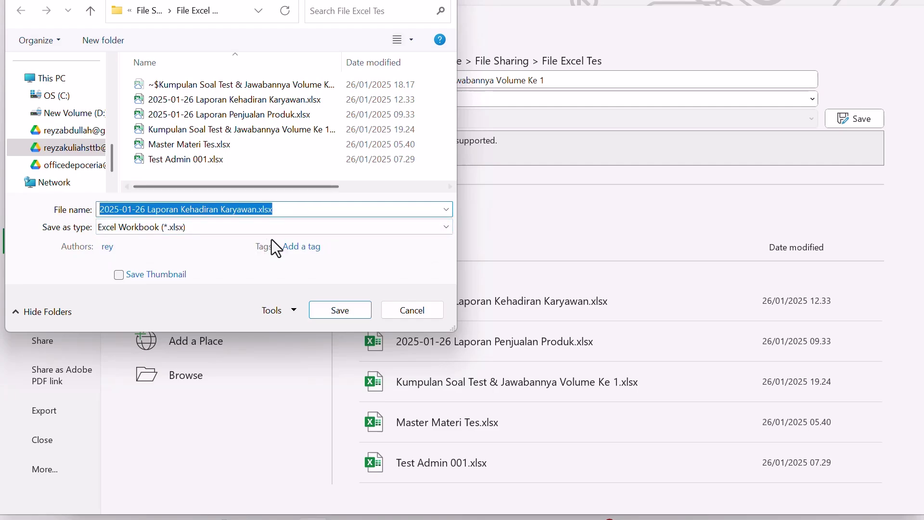
pyautogui.click(347, 310)
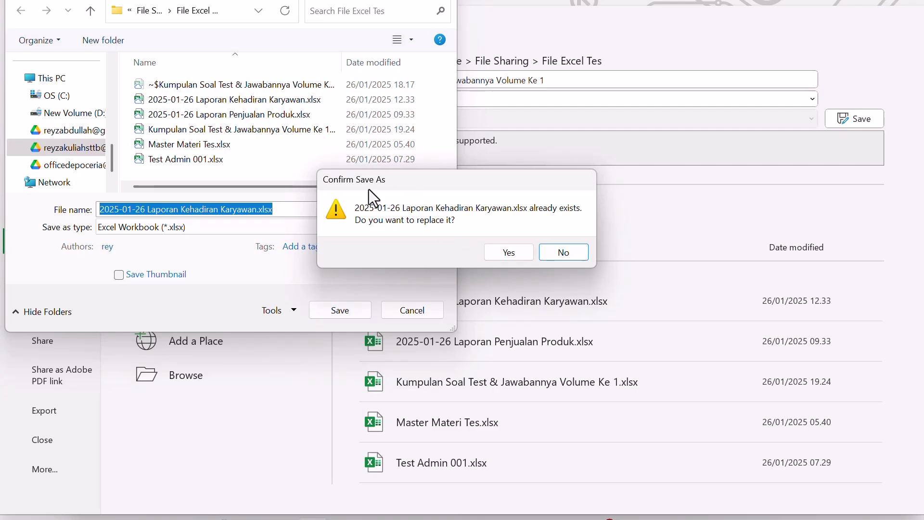
pyautogui.click(496, 246)
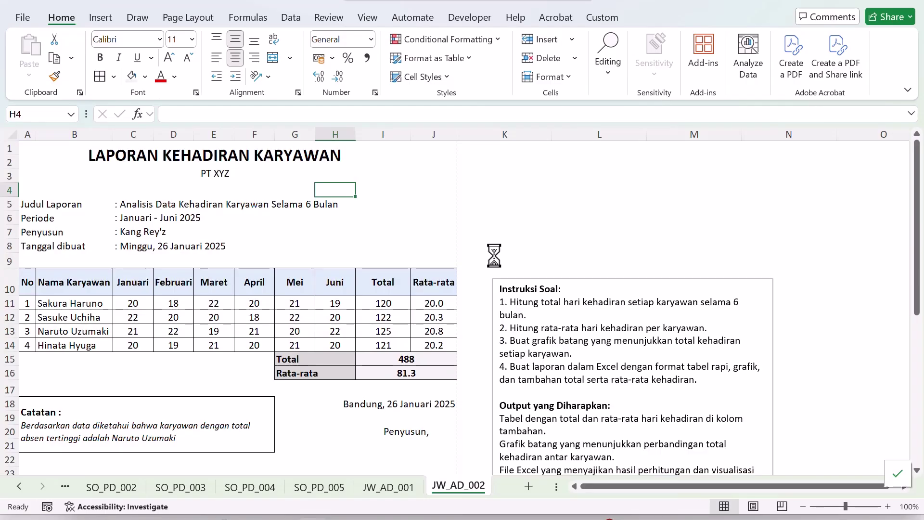
# Delete the Instruksi Soal text box beside the report and look over the remaining report down to the chart.
pyautogui.click(489, 216)
pyautogui.scroll(-3, 487, 259)
pyautogui.scroll(3, 487, 259)
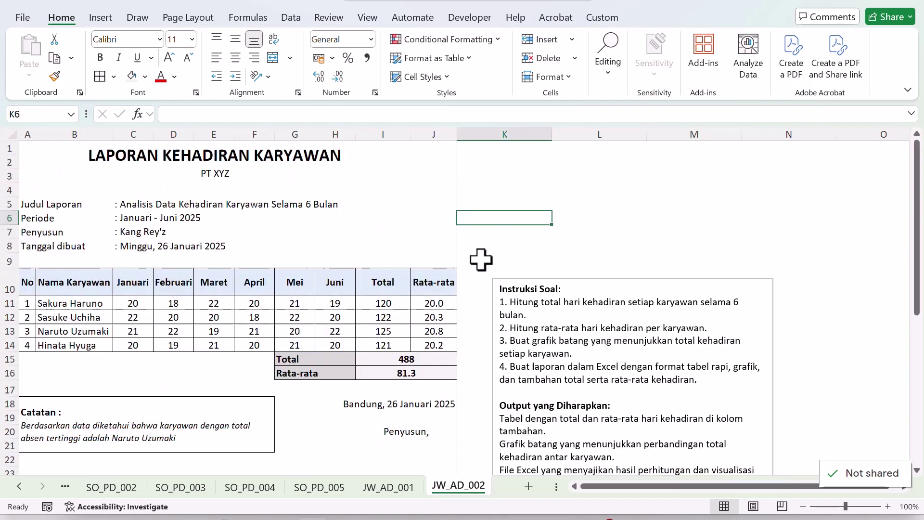
pyautogui.click(528, 283)
pyautogui.moveTo(525, 281); pyautogui.dragTo(497, 262)
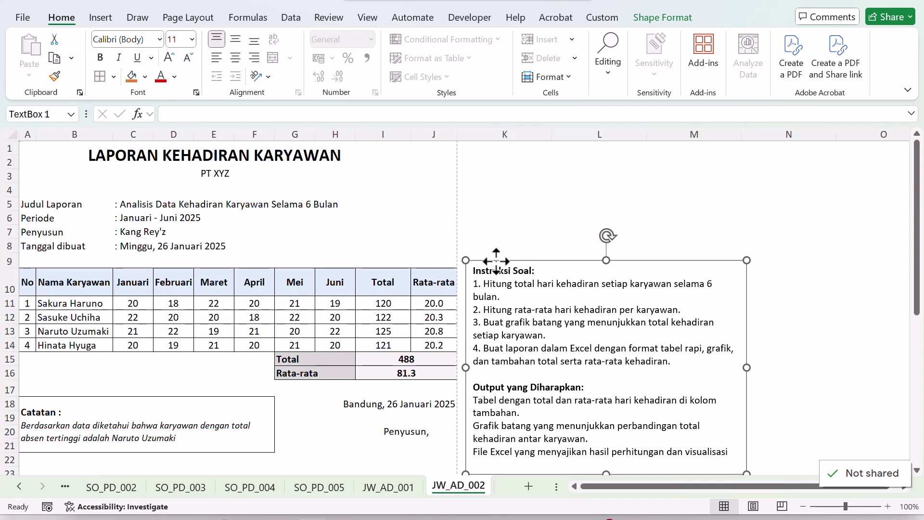
pyautogui.press('Delete')
pyautogui.click(405, 230)
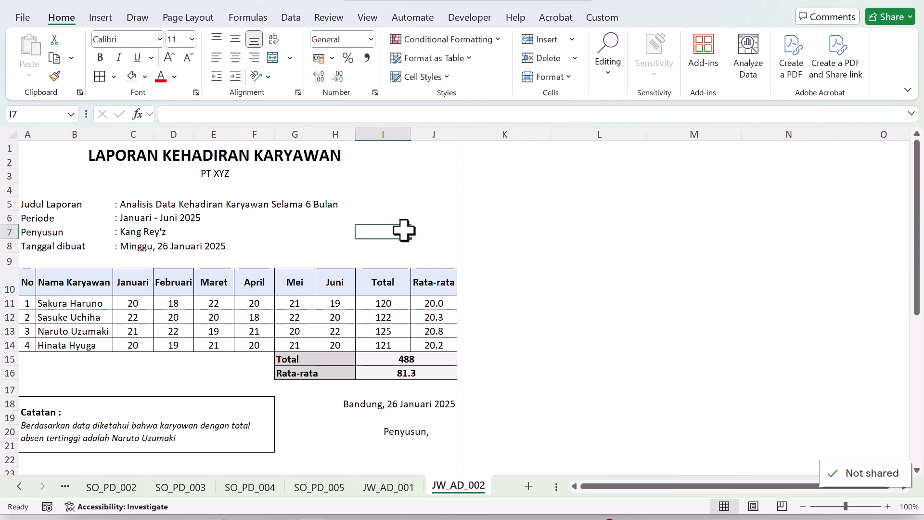
pyautogui.scroll(-1, 340, 239)
pyautogui.scroll(-5, 340, 240)
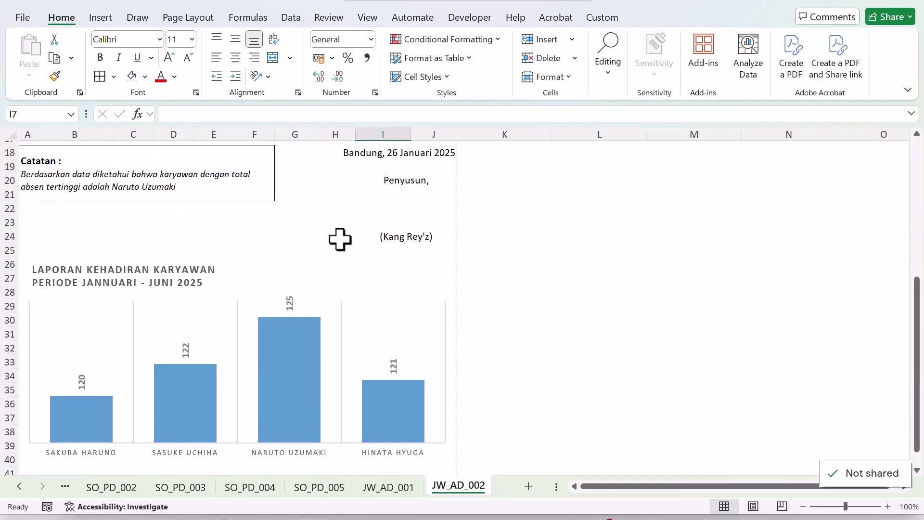
pyautogui.scroll(8, 347, 246)
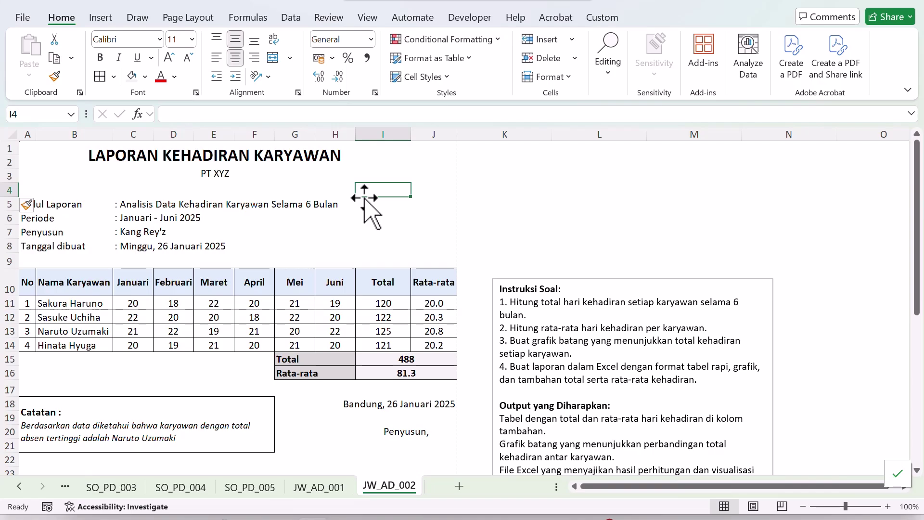
# Go back to the start of the workbook's sheets and open the DAFTAR_TEST question list.
pyautogui.click(23, 487)
pyautogui.click(23, 488)
pyautogui.click(23, 487)
pyautogui.click(23, 488)
pyautogui.click(23, 488)
pyautogui.click(23, 487)
pyautogui.click(23, 487)
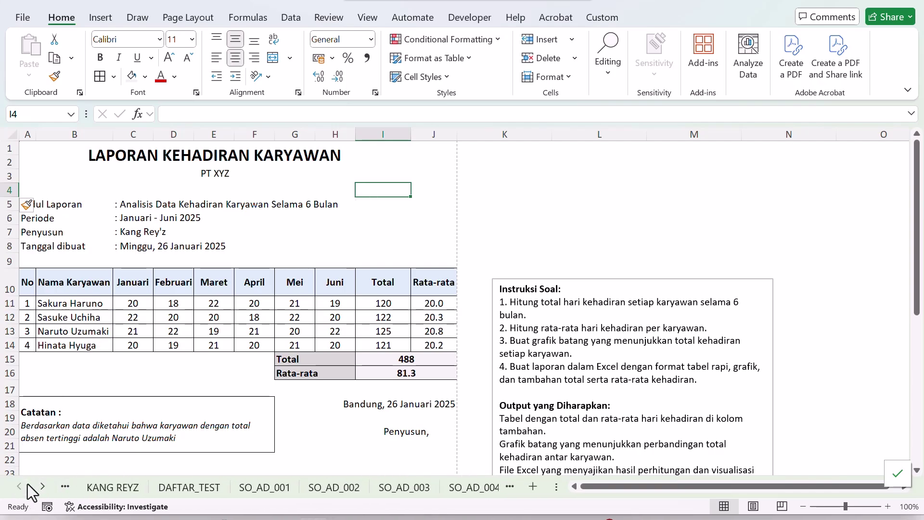
pyautogui.click(168, 486)
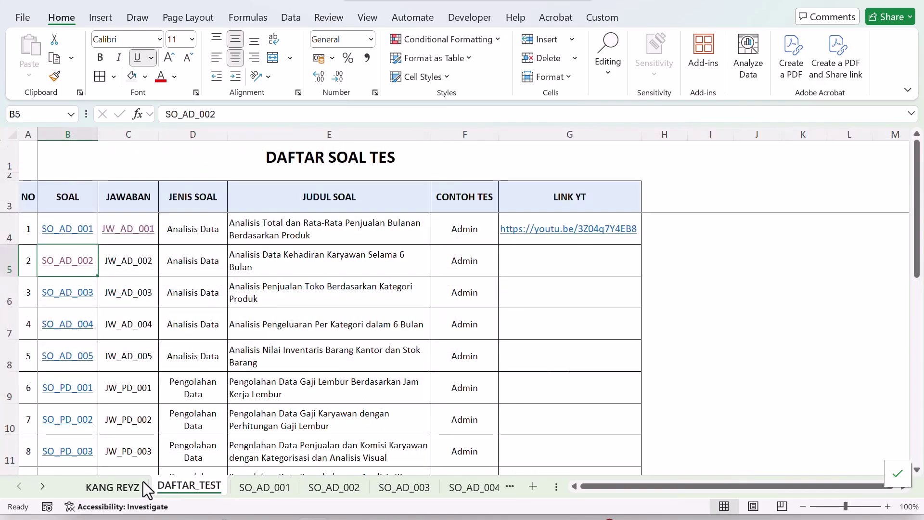
# Open the channel's cover sheet at the start of the workbook and display it at 85% zoom.
pyautogui.click(142, 482)
pyautogui.scroll(-2, 276, 357)
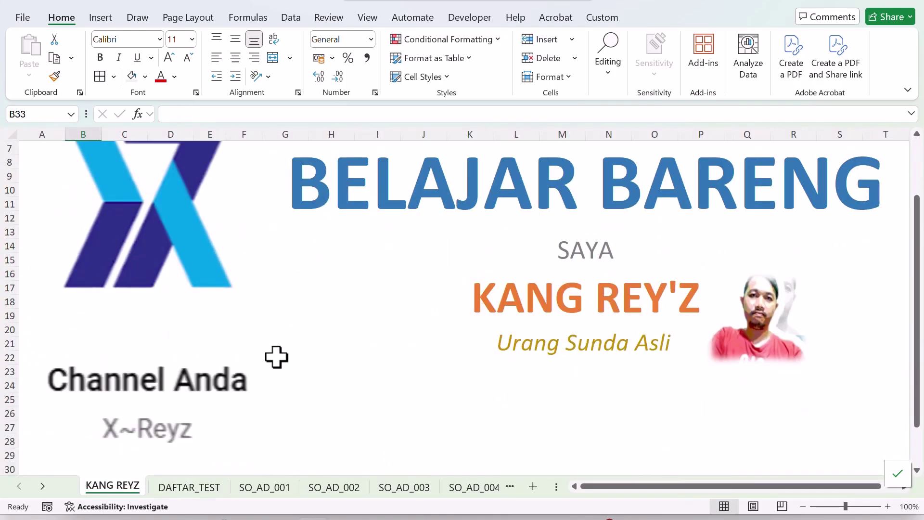
pyautogui.scroll(1, 276, 356)
pyautogui.keyDown('ctrl'); pyautogui.scroll(-1, 276, 356); pyautogui.keyUp('ctrl')
pyautogui.scroll(1, 284, 374)
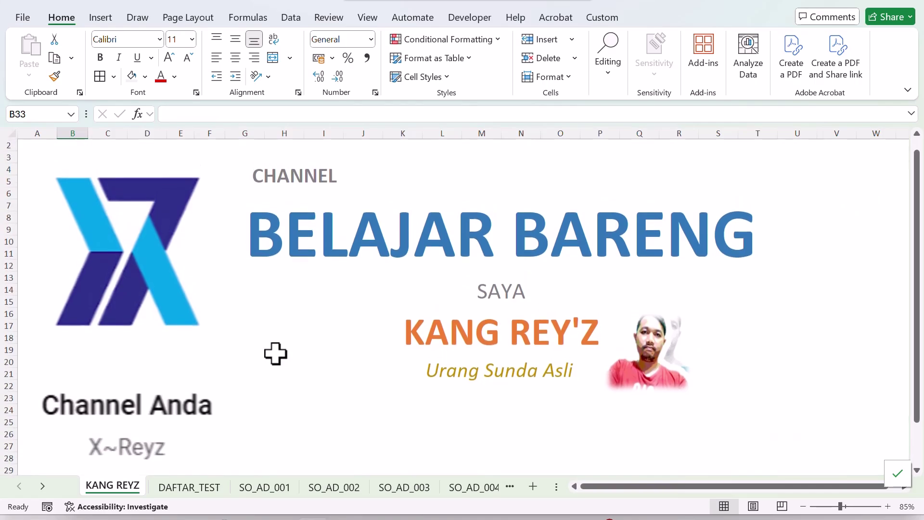